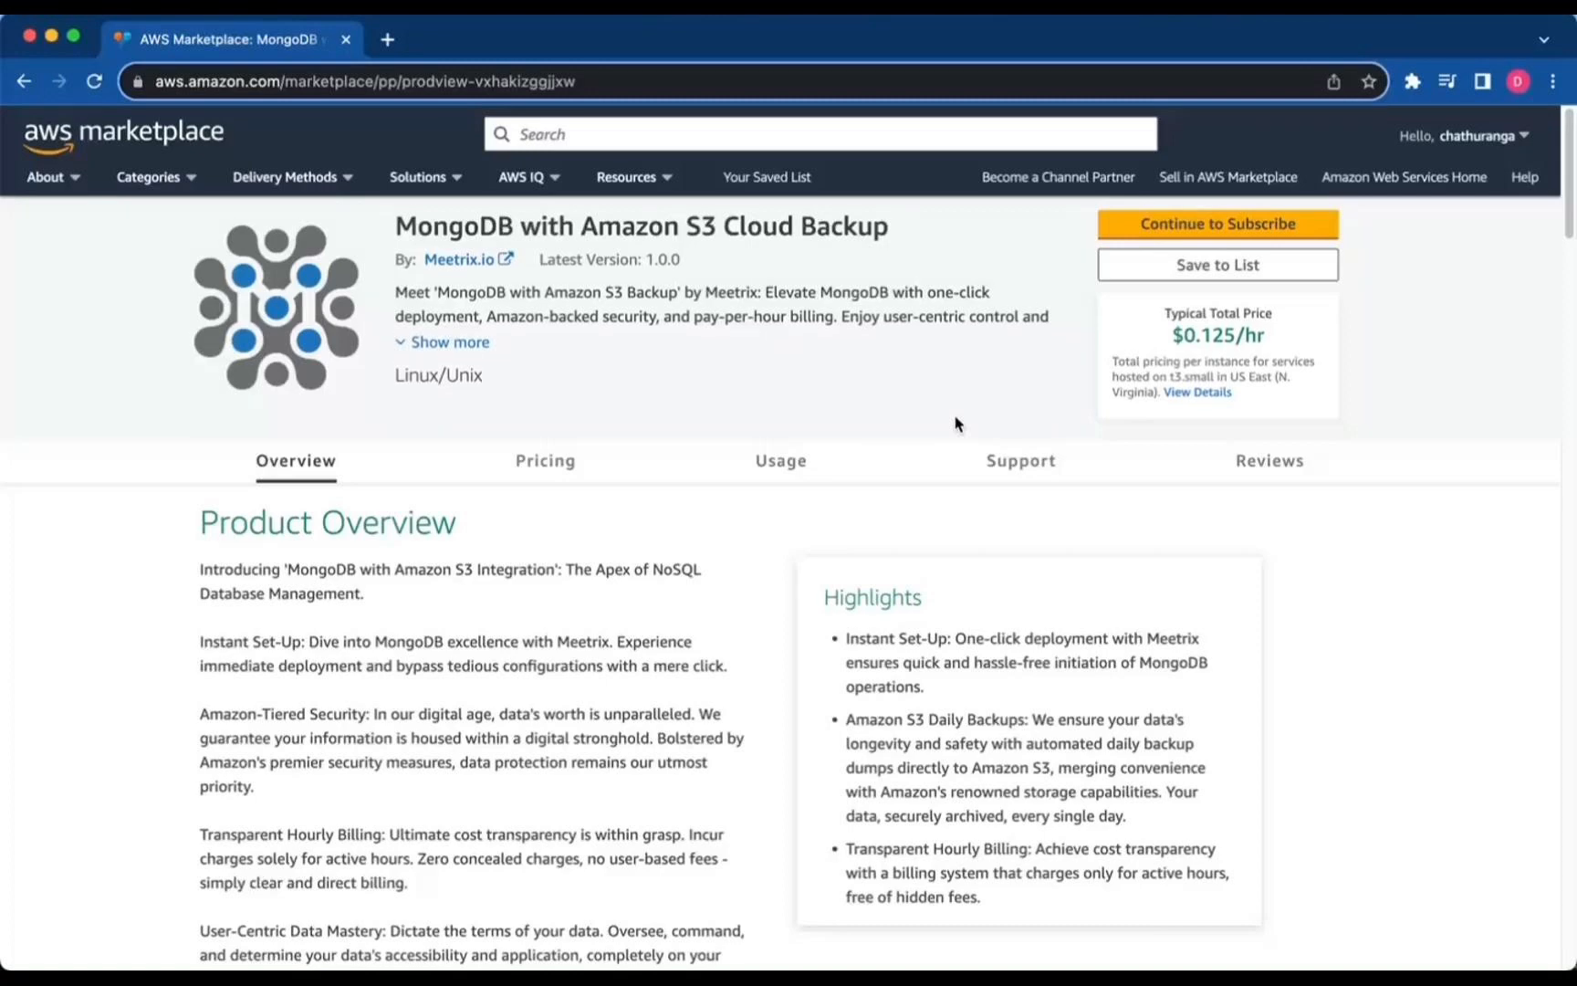
# Subscribe to MongoDB with Amazon S3 Cloud Backup and accept the offer's terms.
pyautogui.scroll(-1, 957, 425)
pyautogui.scroll(-8, 950, 429)
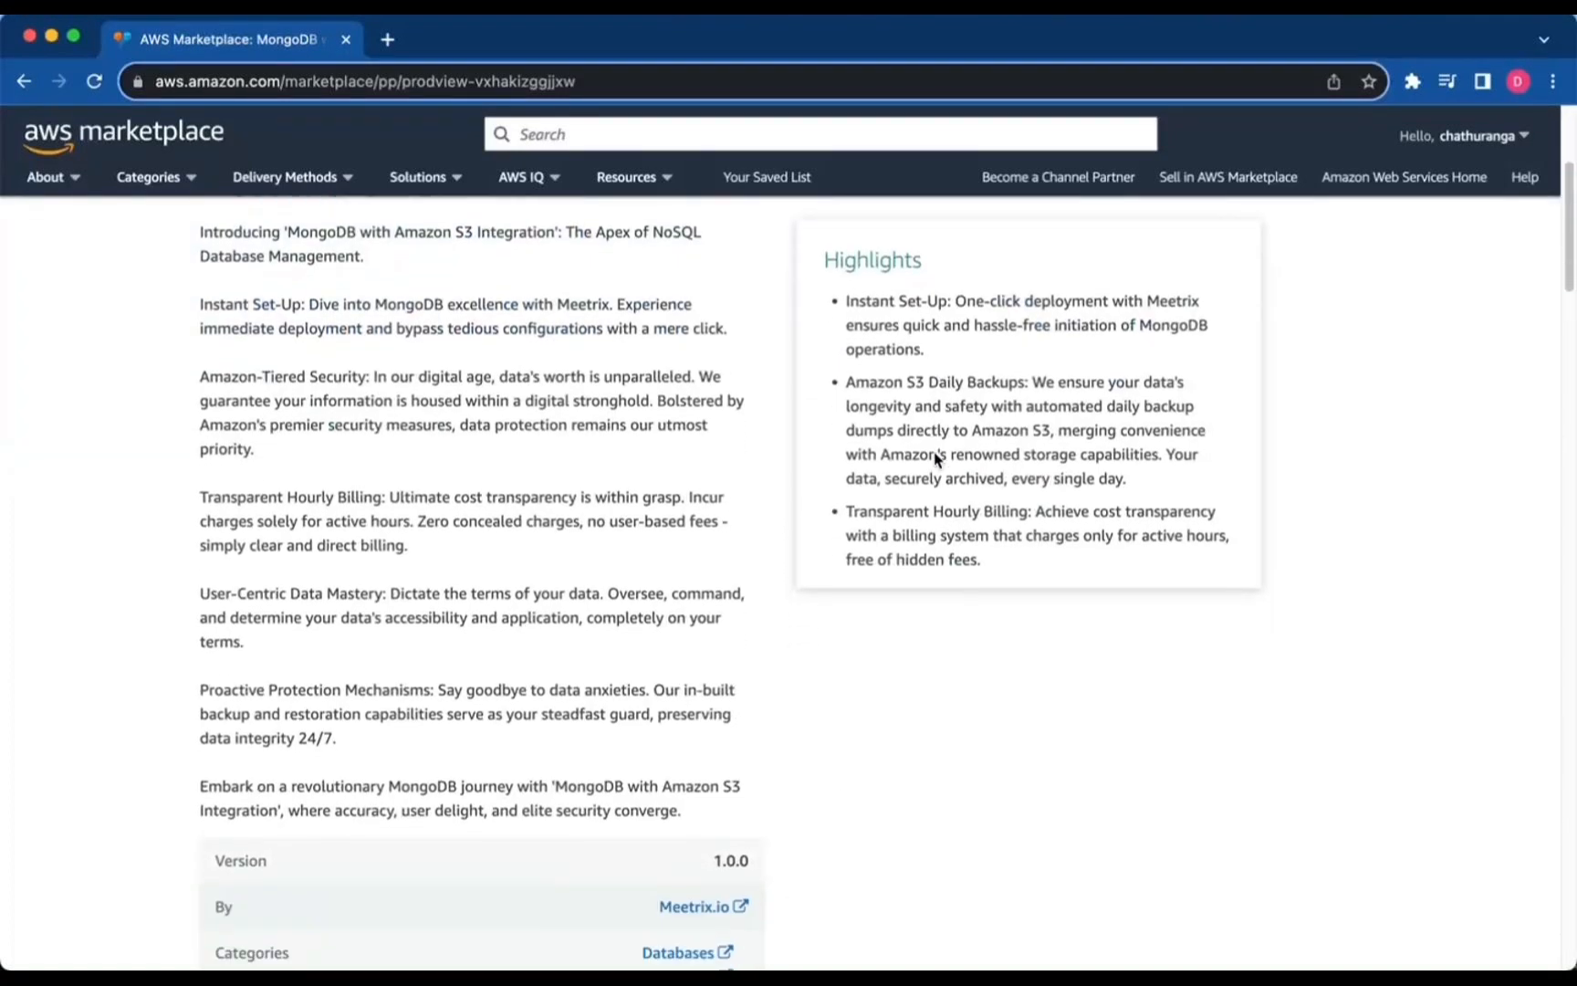
pyautogui.scroll(9, 934, 452)
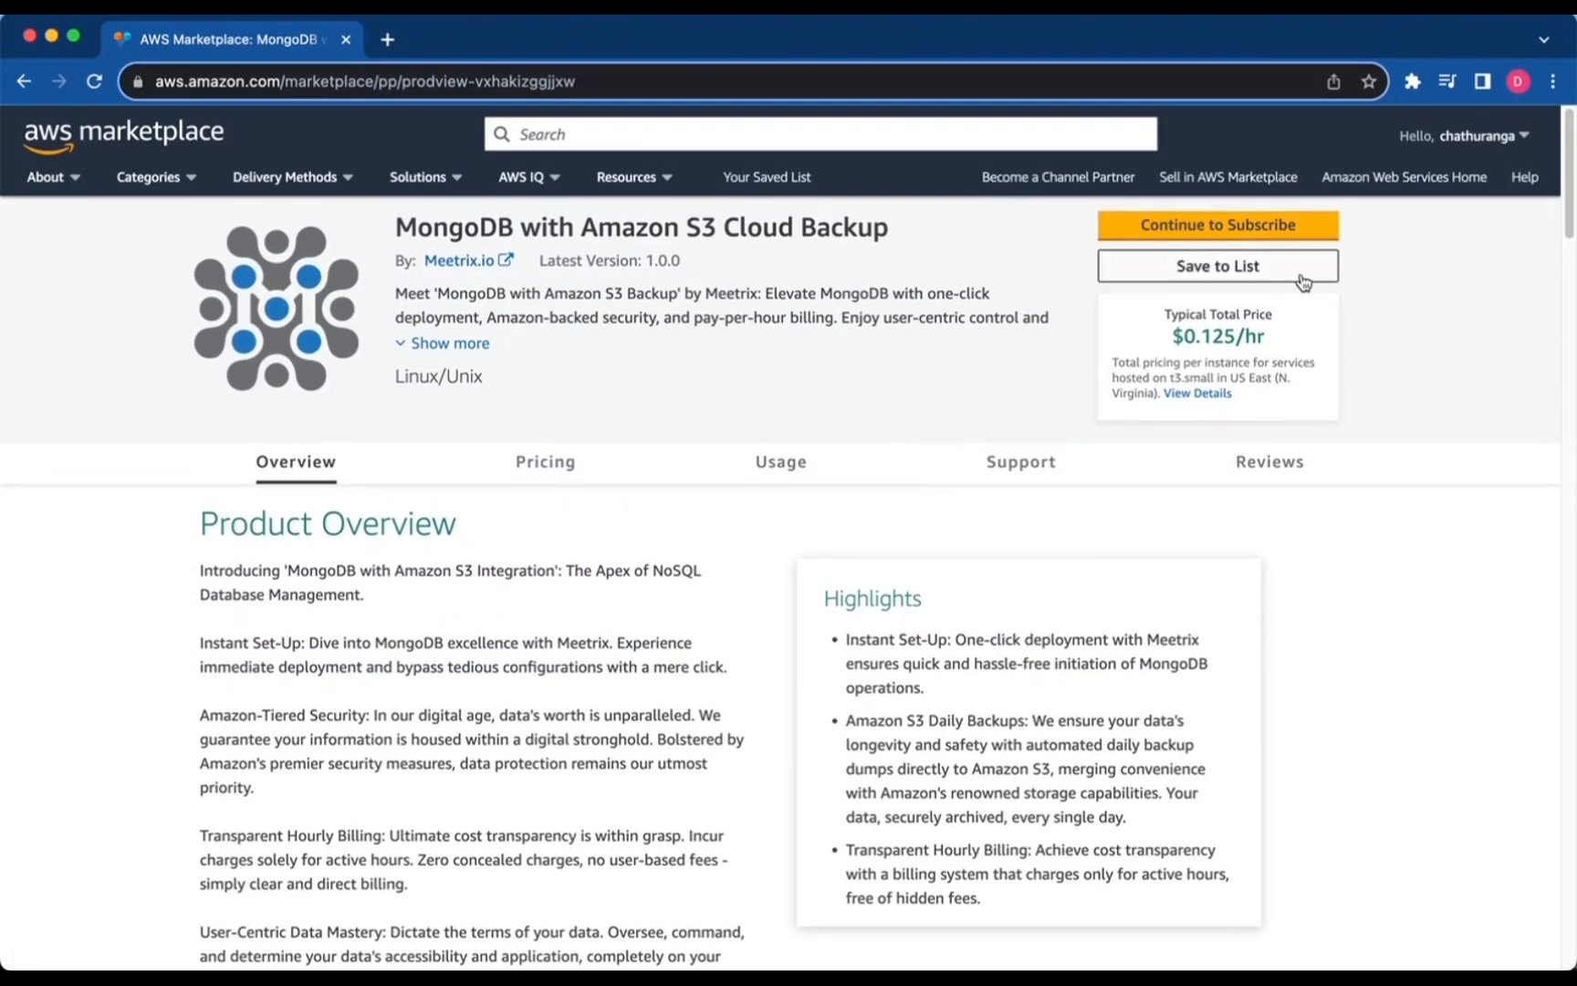
pyautogui.click(1238, 236)
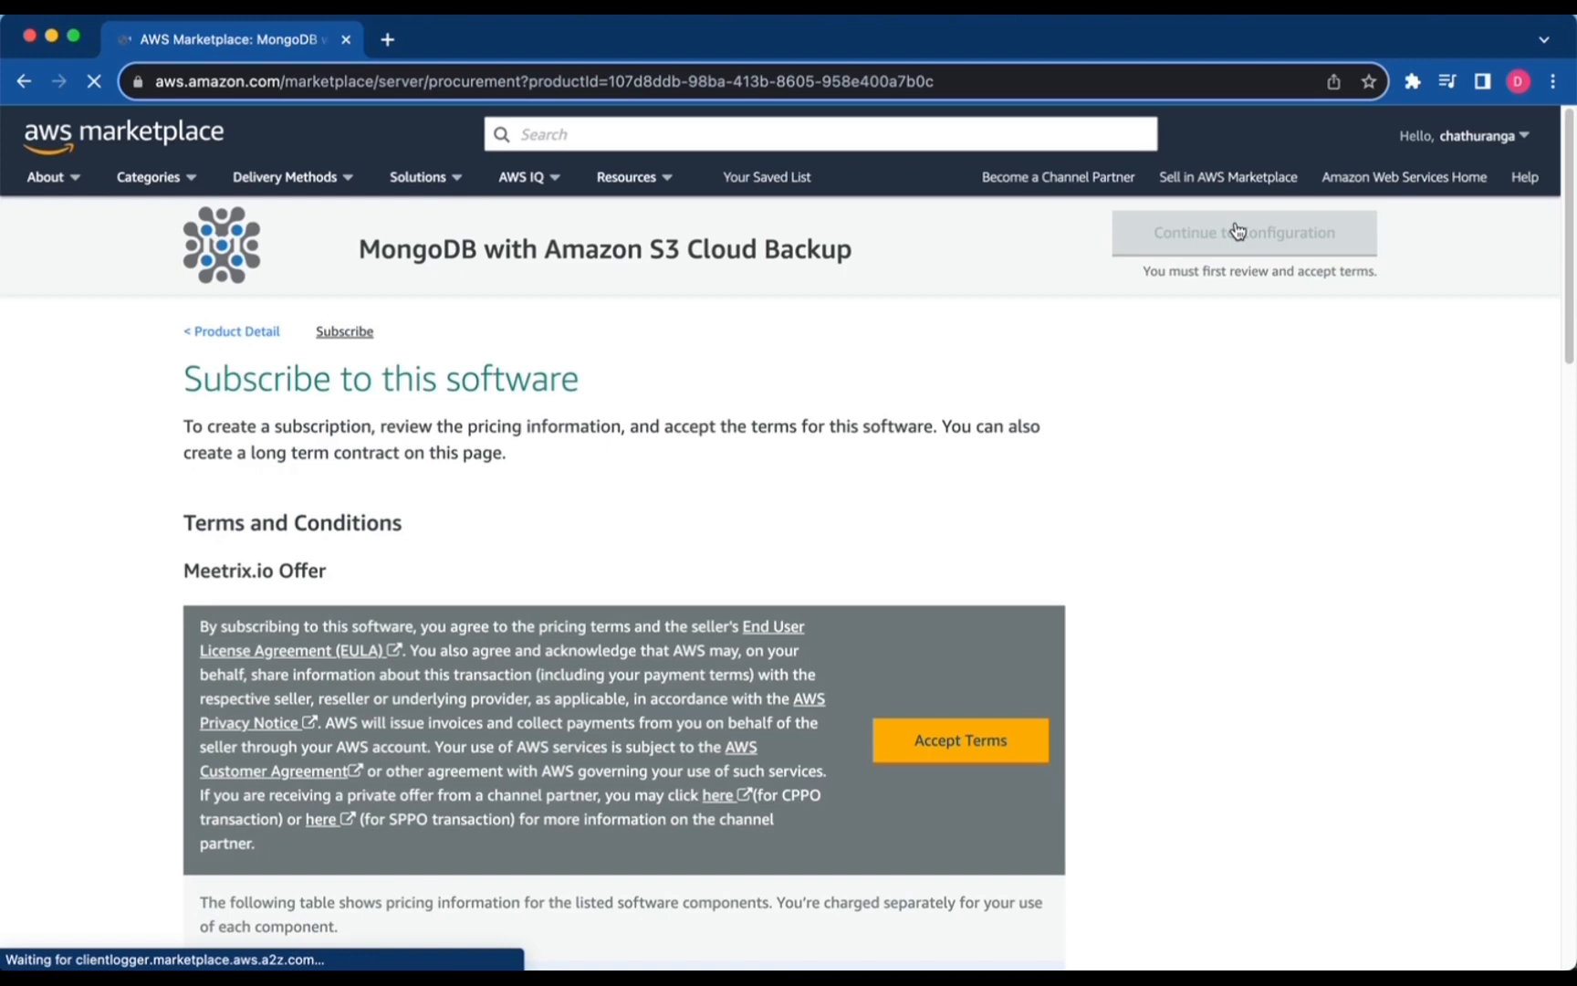
pyautogui.scroll(-1, 482, 495)
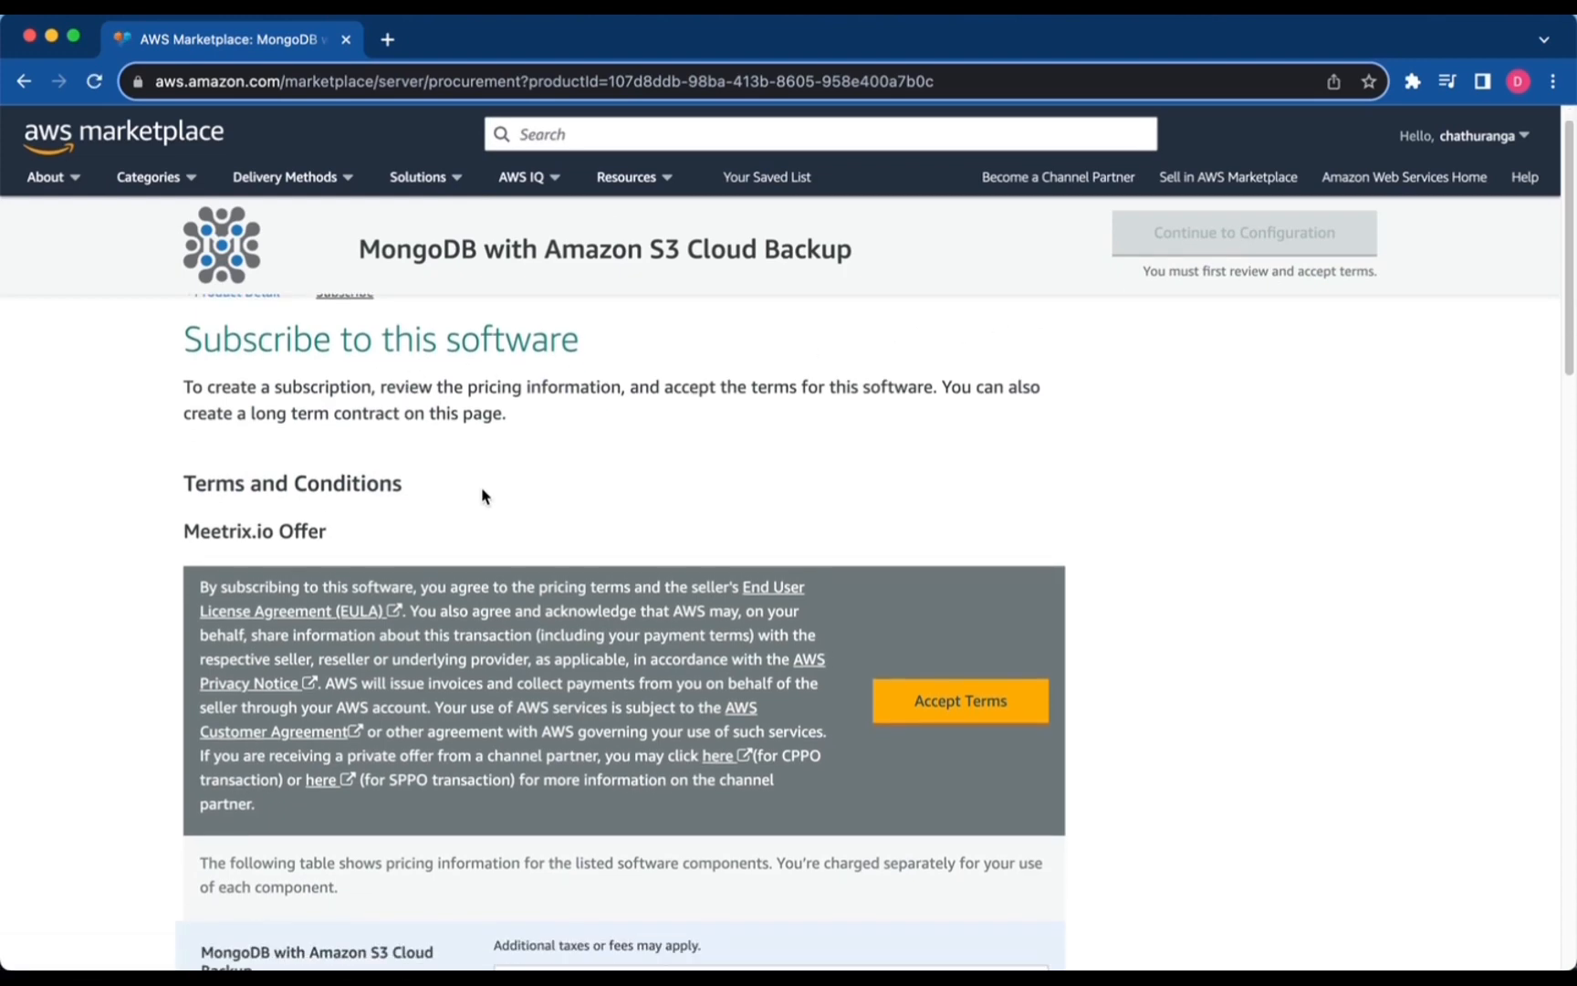
pyautogui.scroll(-2, 482, 493)
pyautogui.click(931, 628)
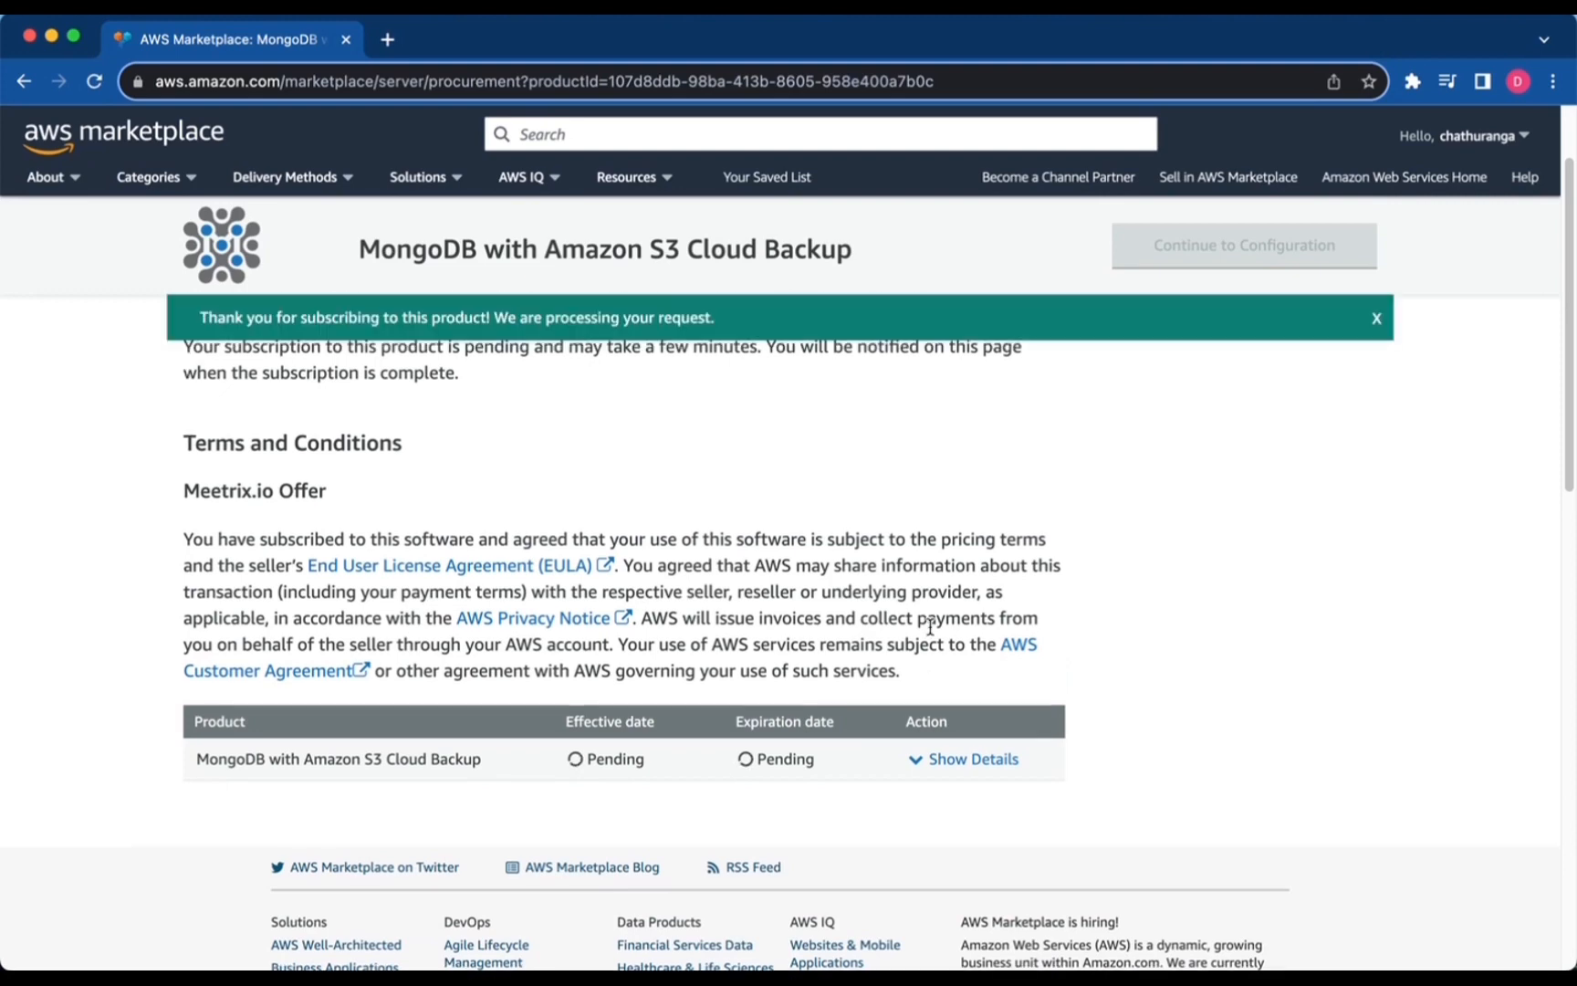
# Once the subscription completes, continue to the software configuration page.
pyautogui.scroll(-2, 931, 630)
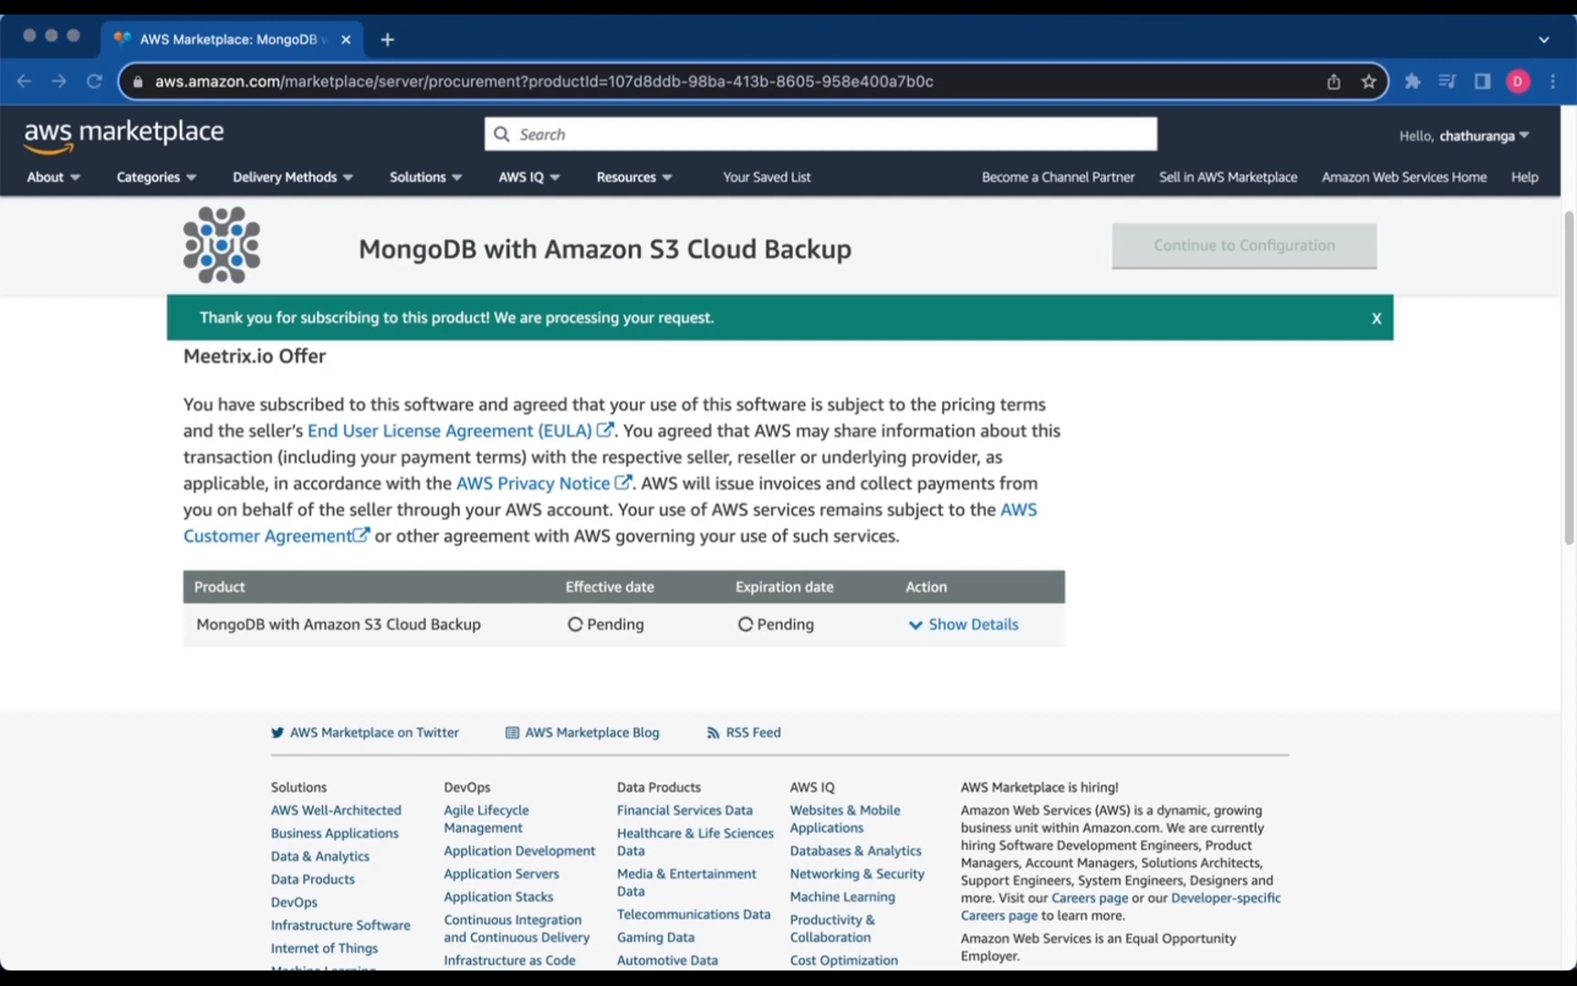
pyautogui.scroll(5, 855, 447)
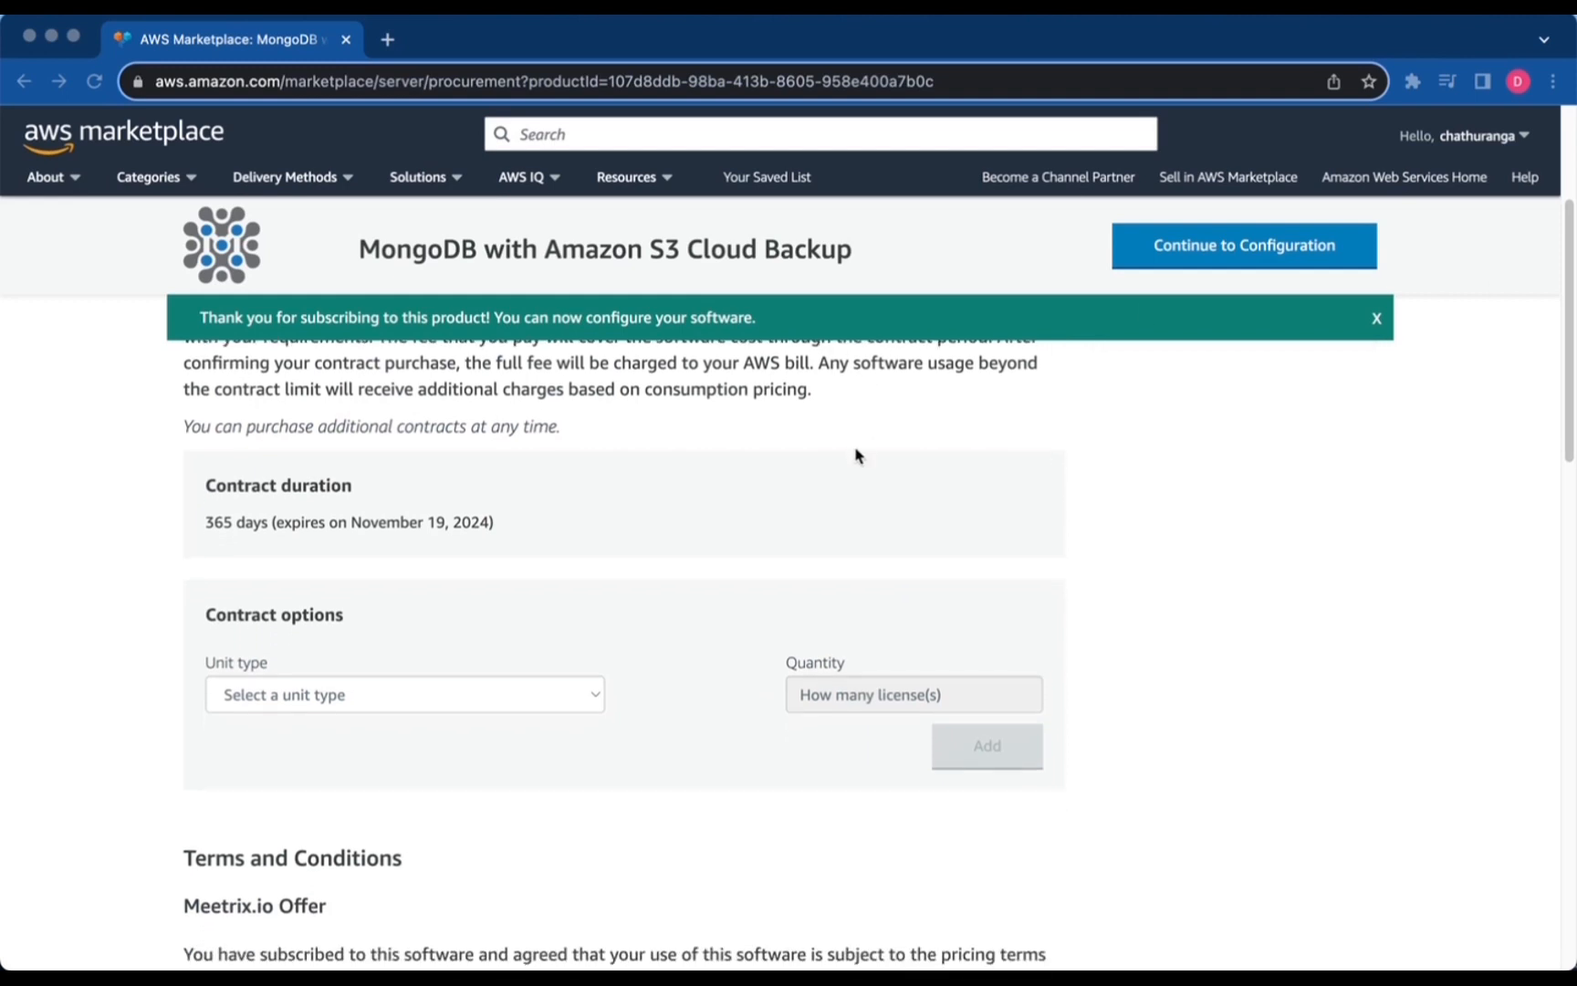
pyautogui.click(1219, 274)
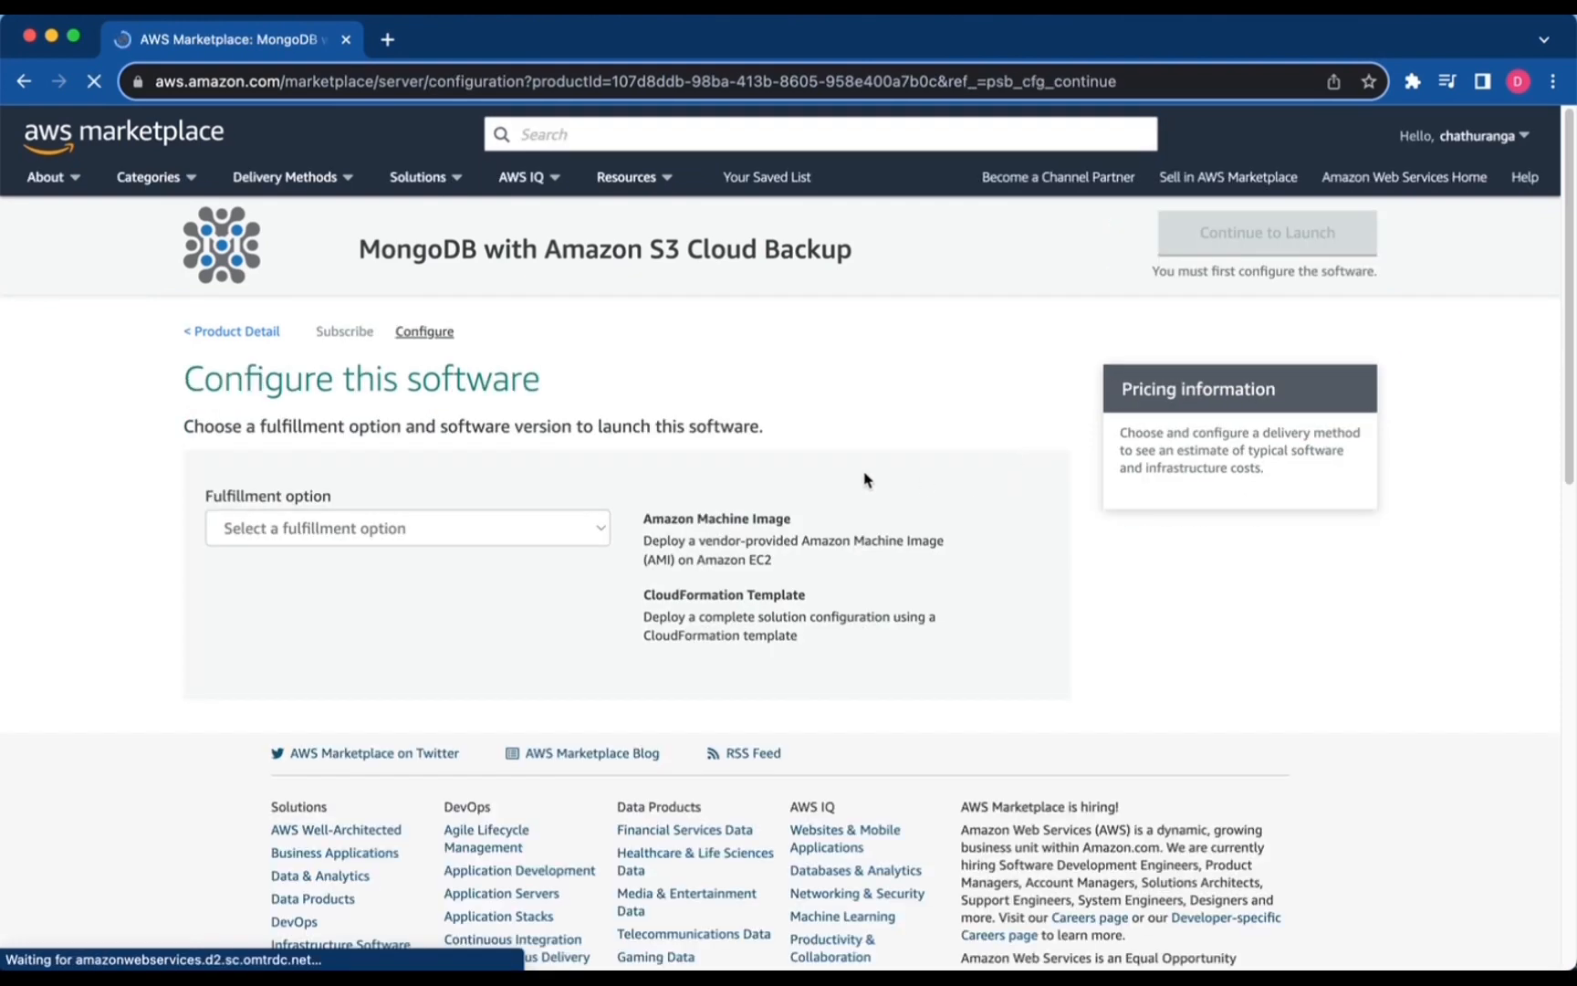
# Choose CloudFormation Template as the fulfillment option, with US West (Oregon) as the region.
pyautogui.click(552, 531)
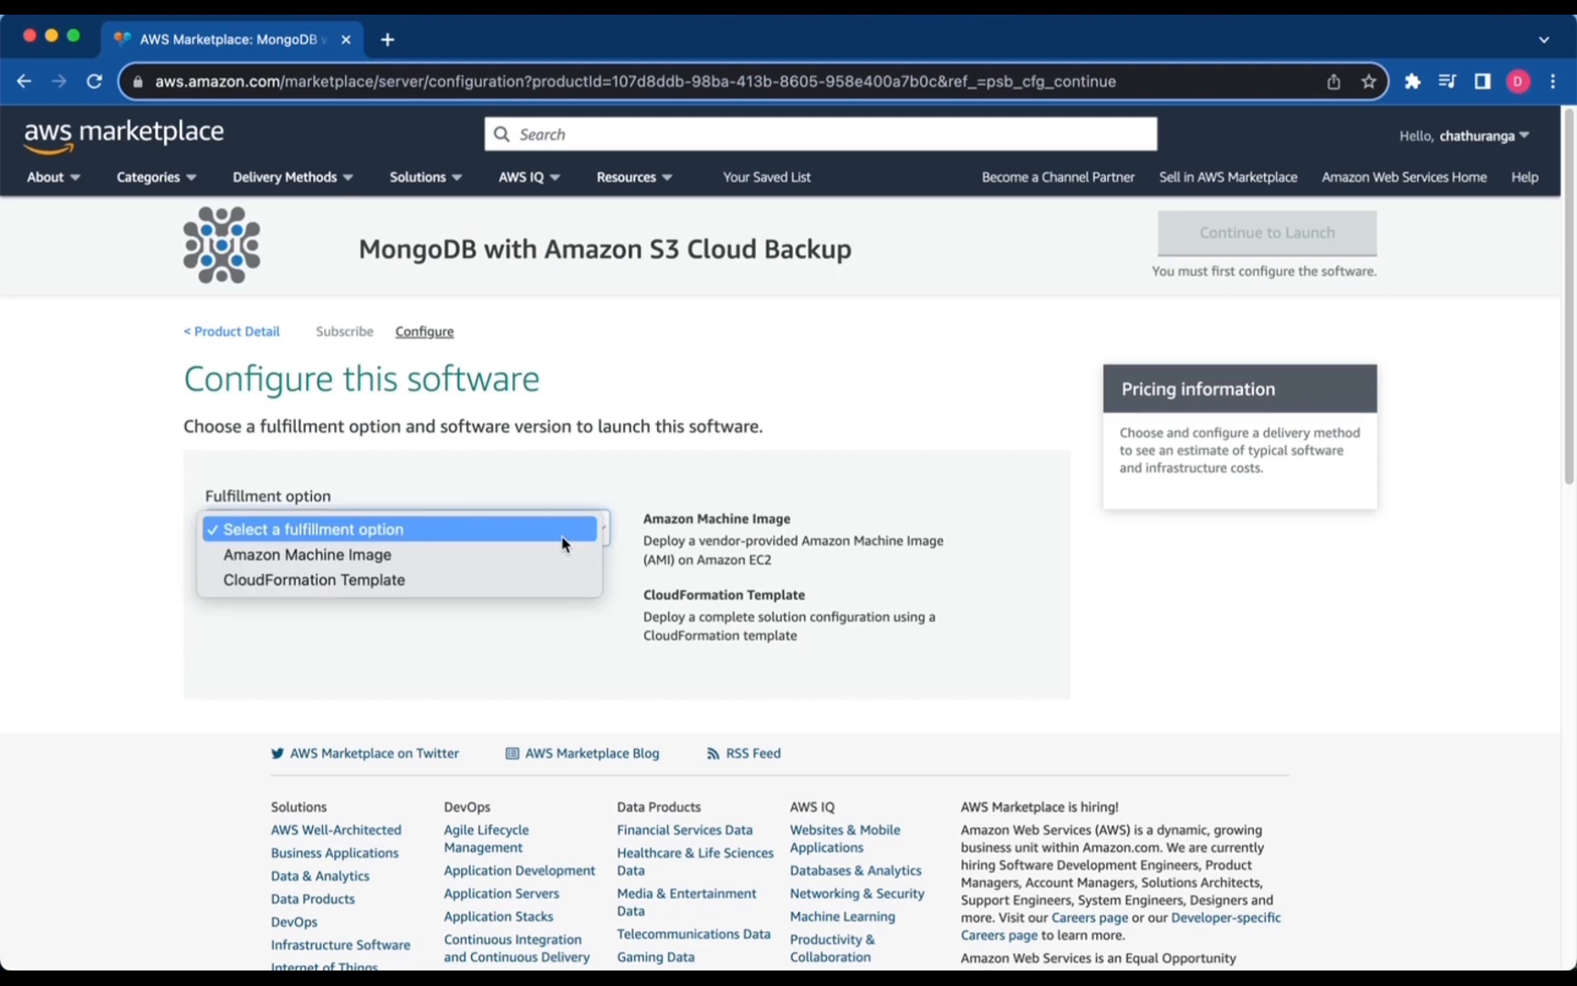
pyautogui.click(336, 581)
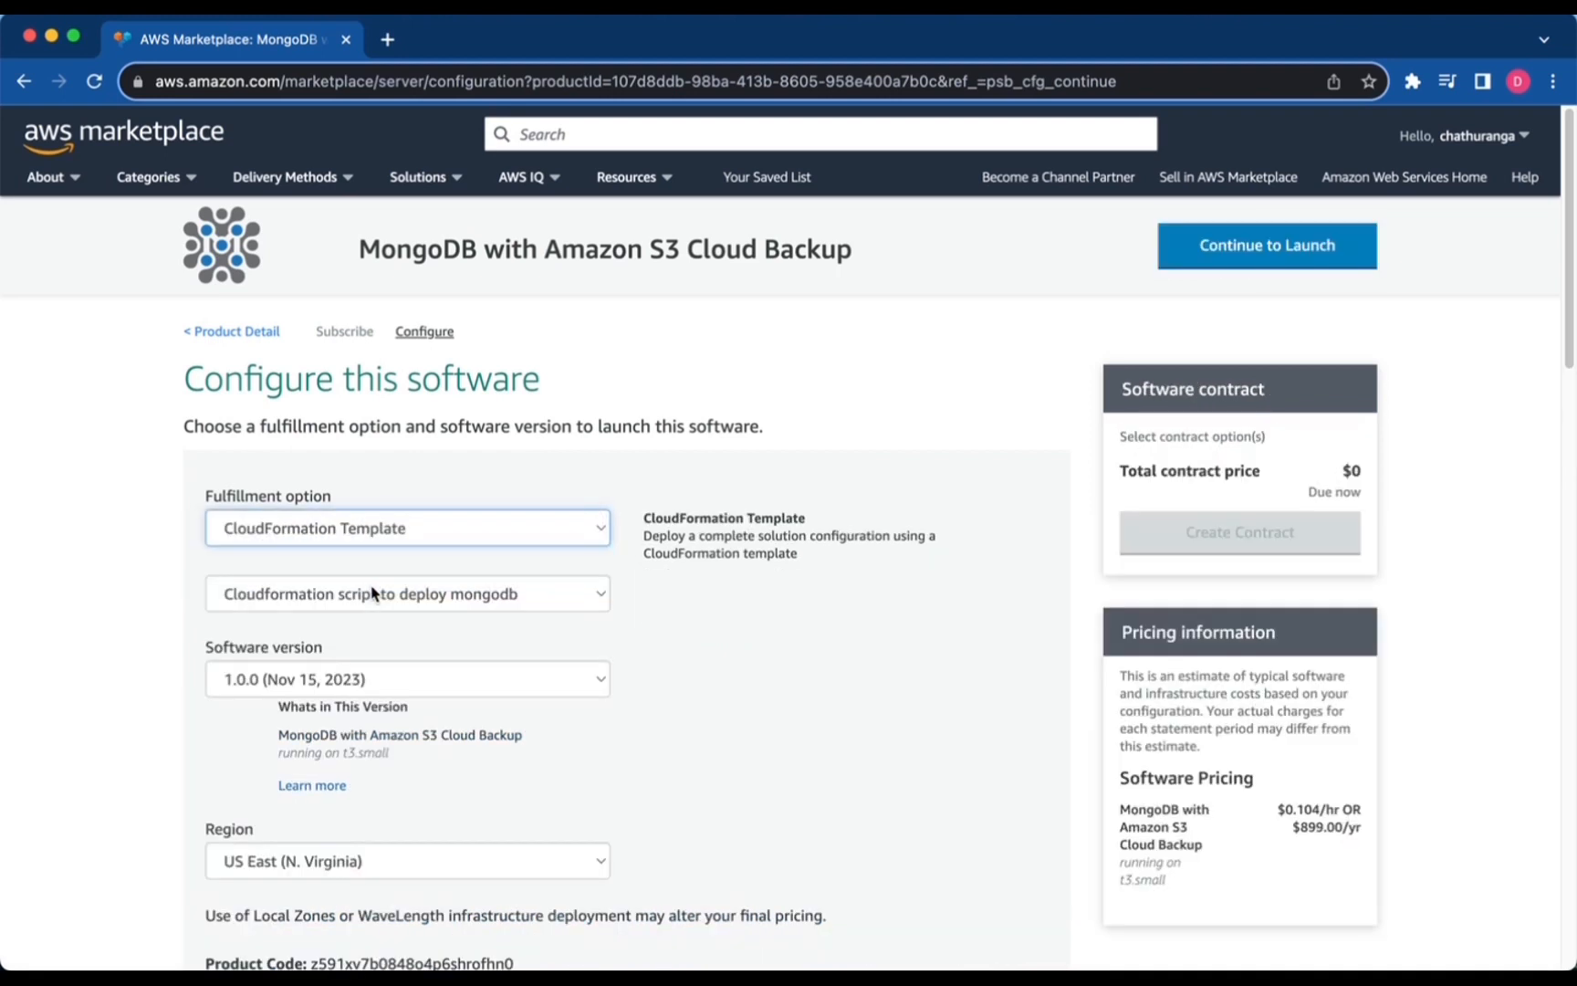
pyautogui.scroll(-5, 375, 595)
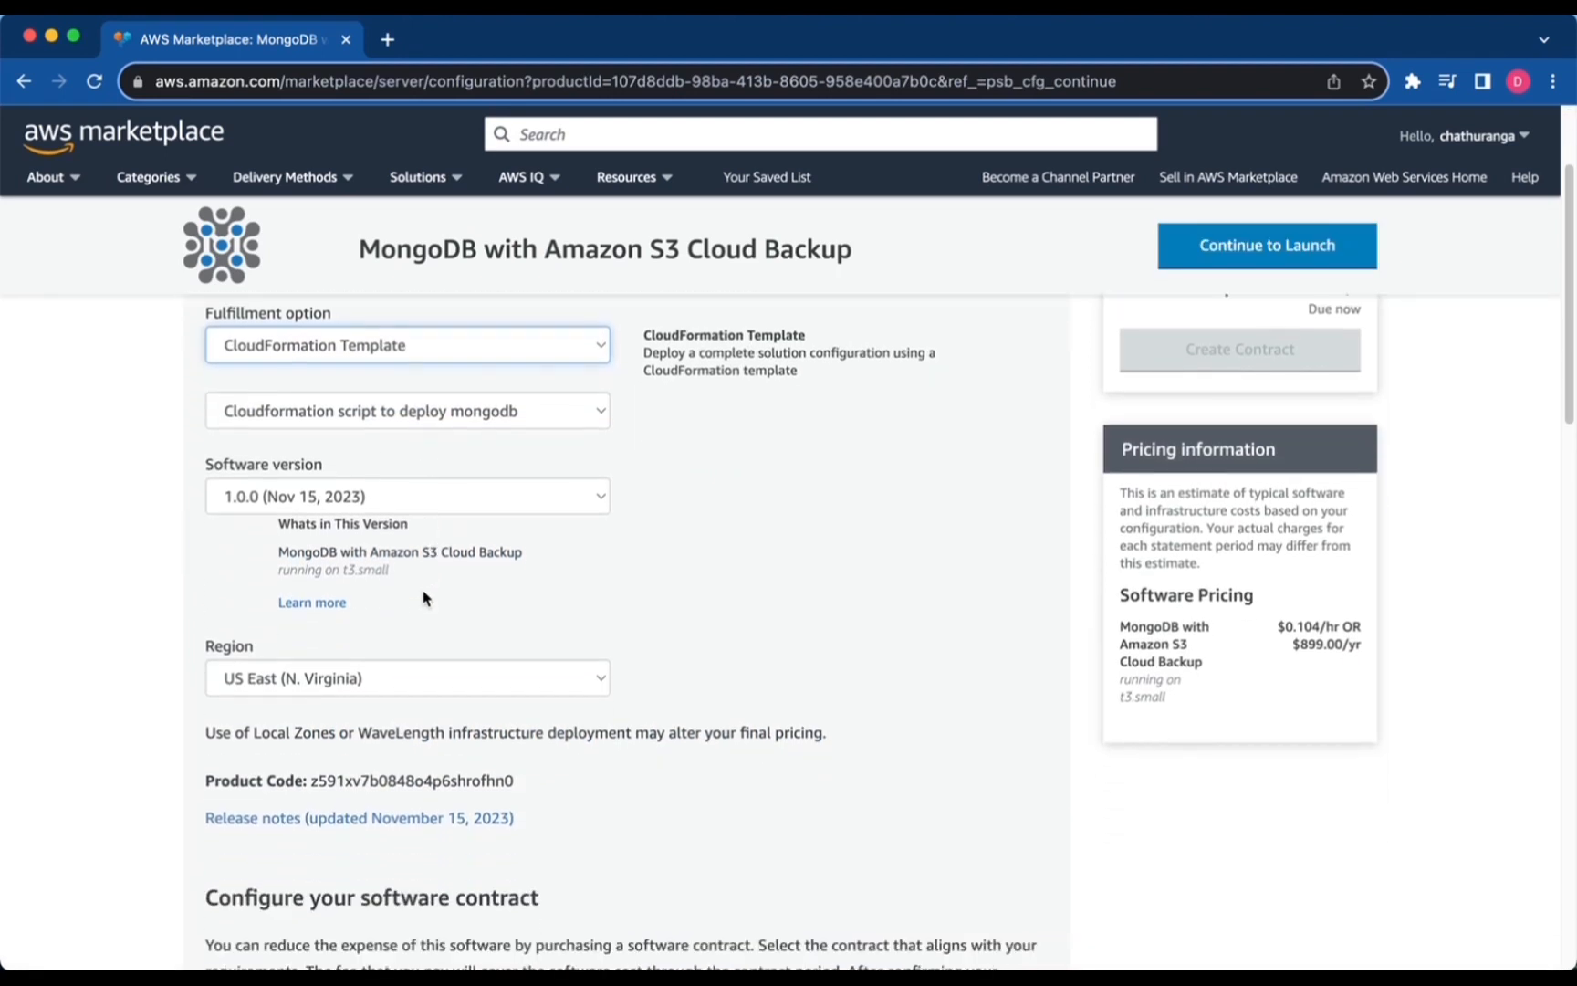
pyautogui.click(402, 642)
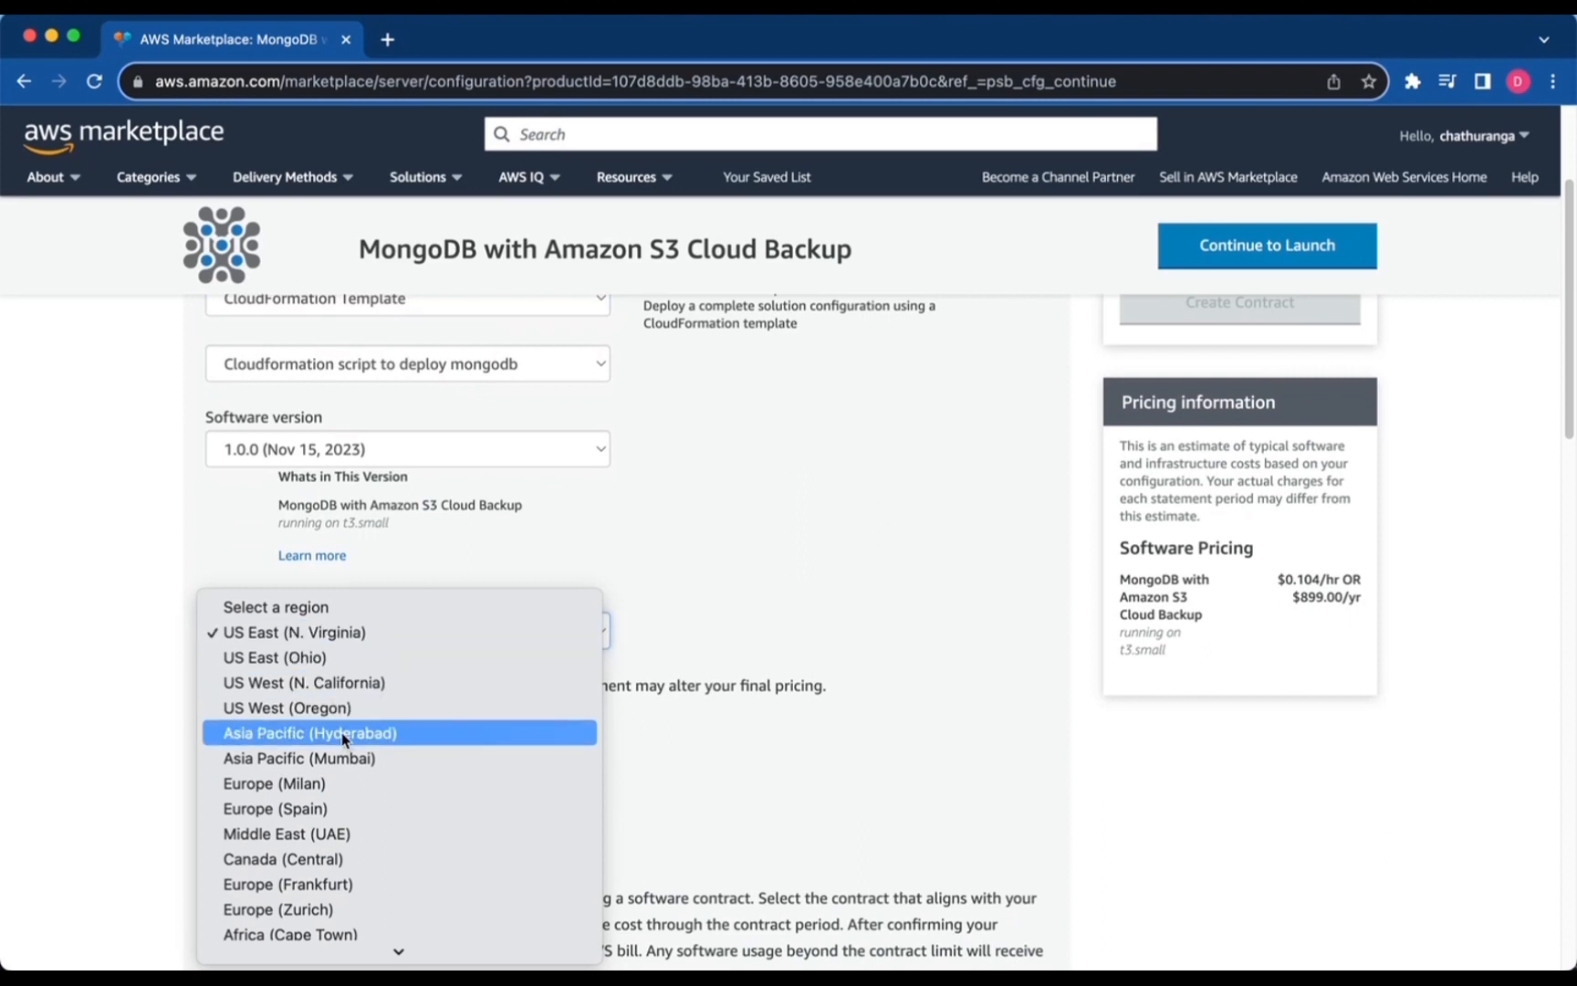
pyautogui.click(297, 712)
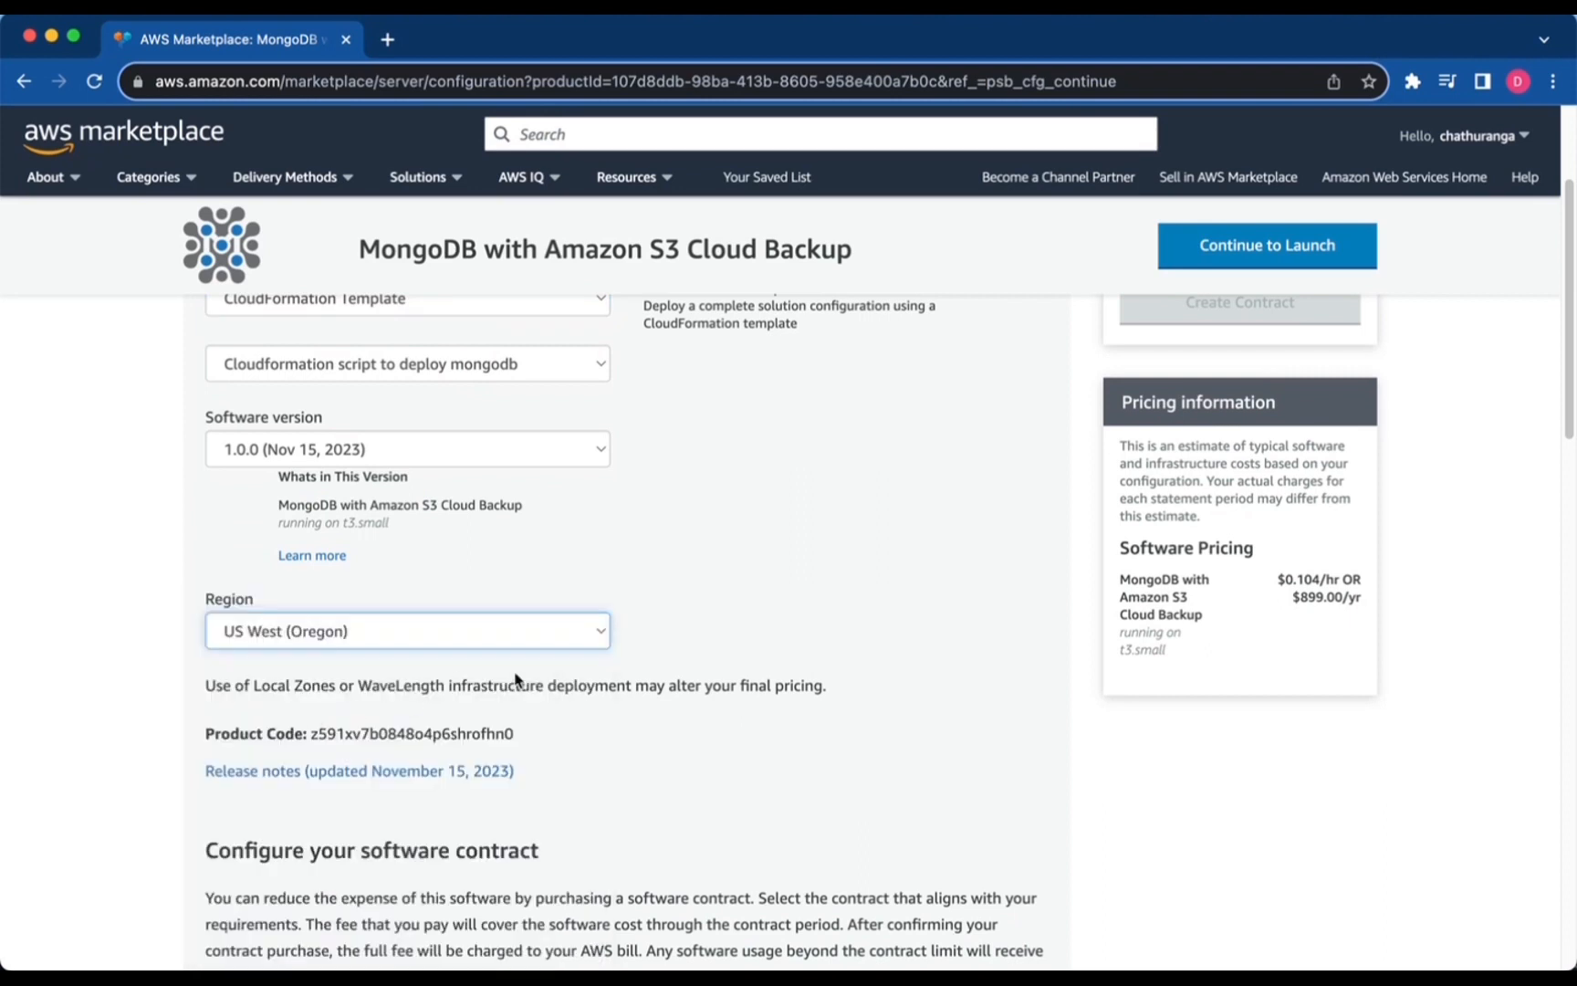
pyautogui.scroll(5, 516, 680)
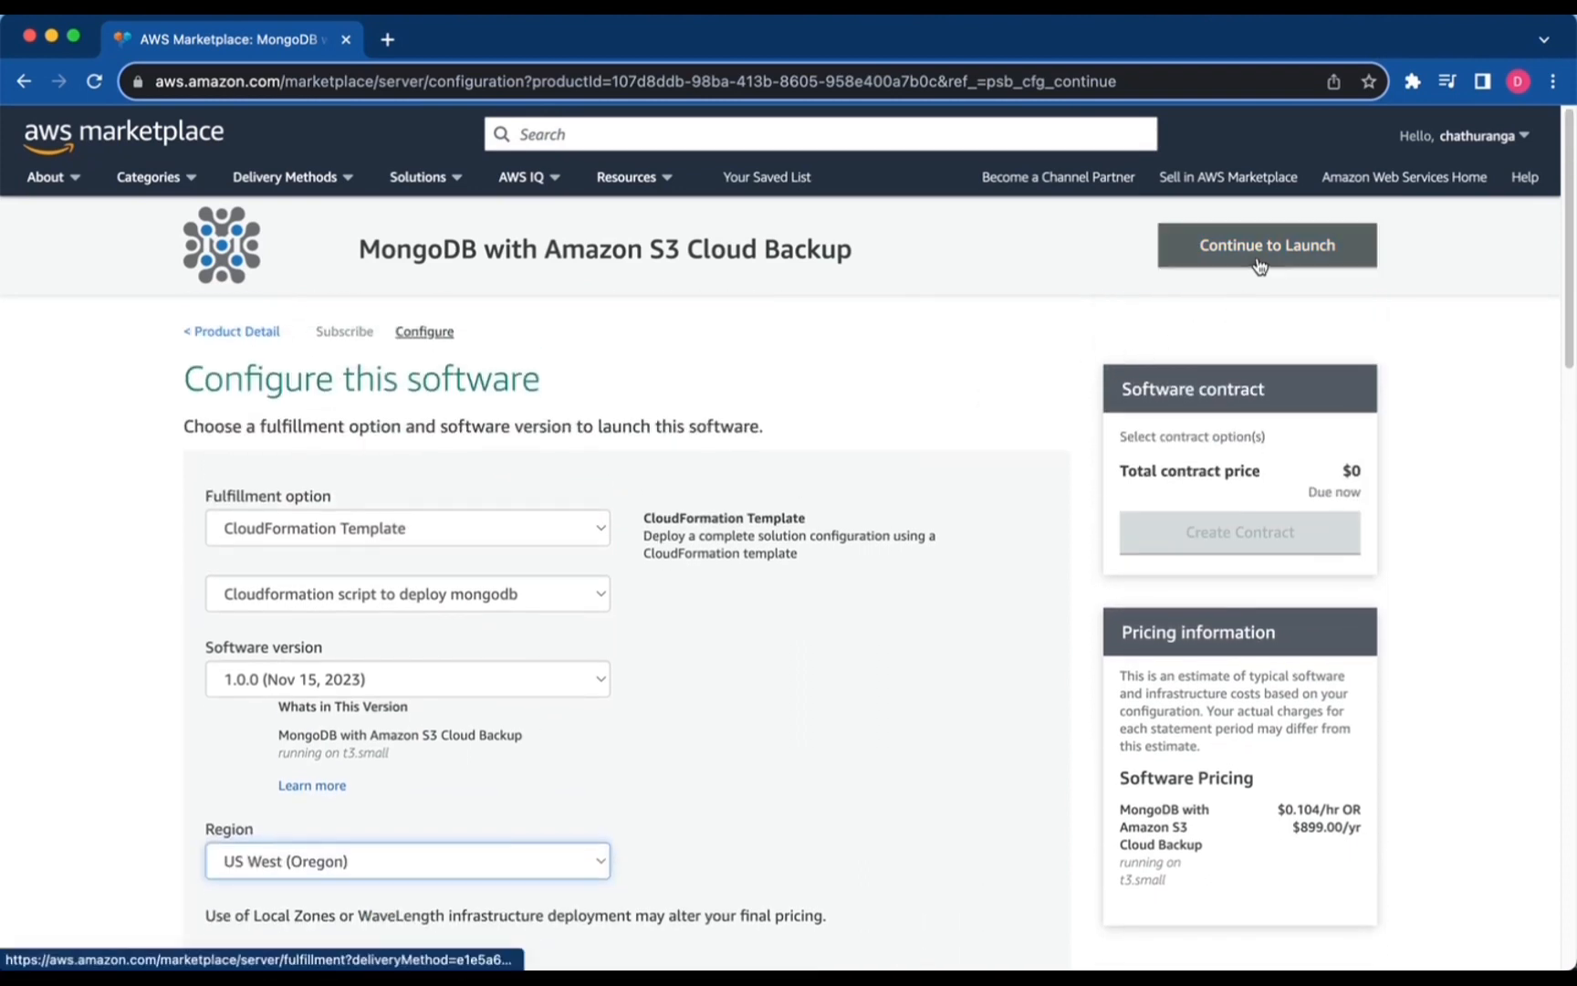
# Continue to launch and launch it with the Launch CloudFormation action.
pyautogui.click(1254, 264)
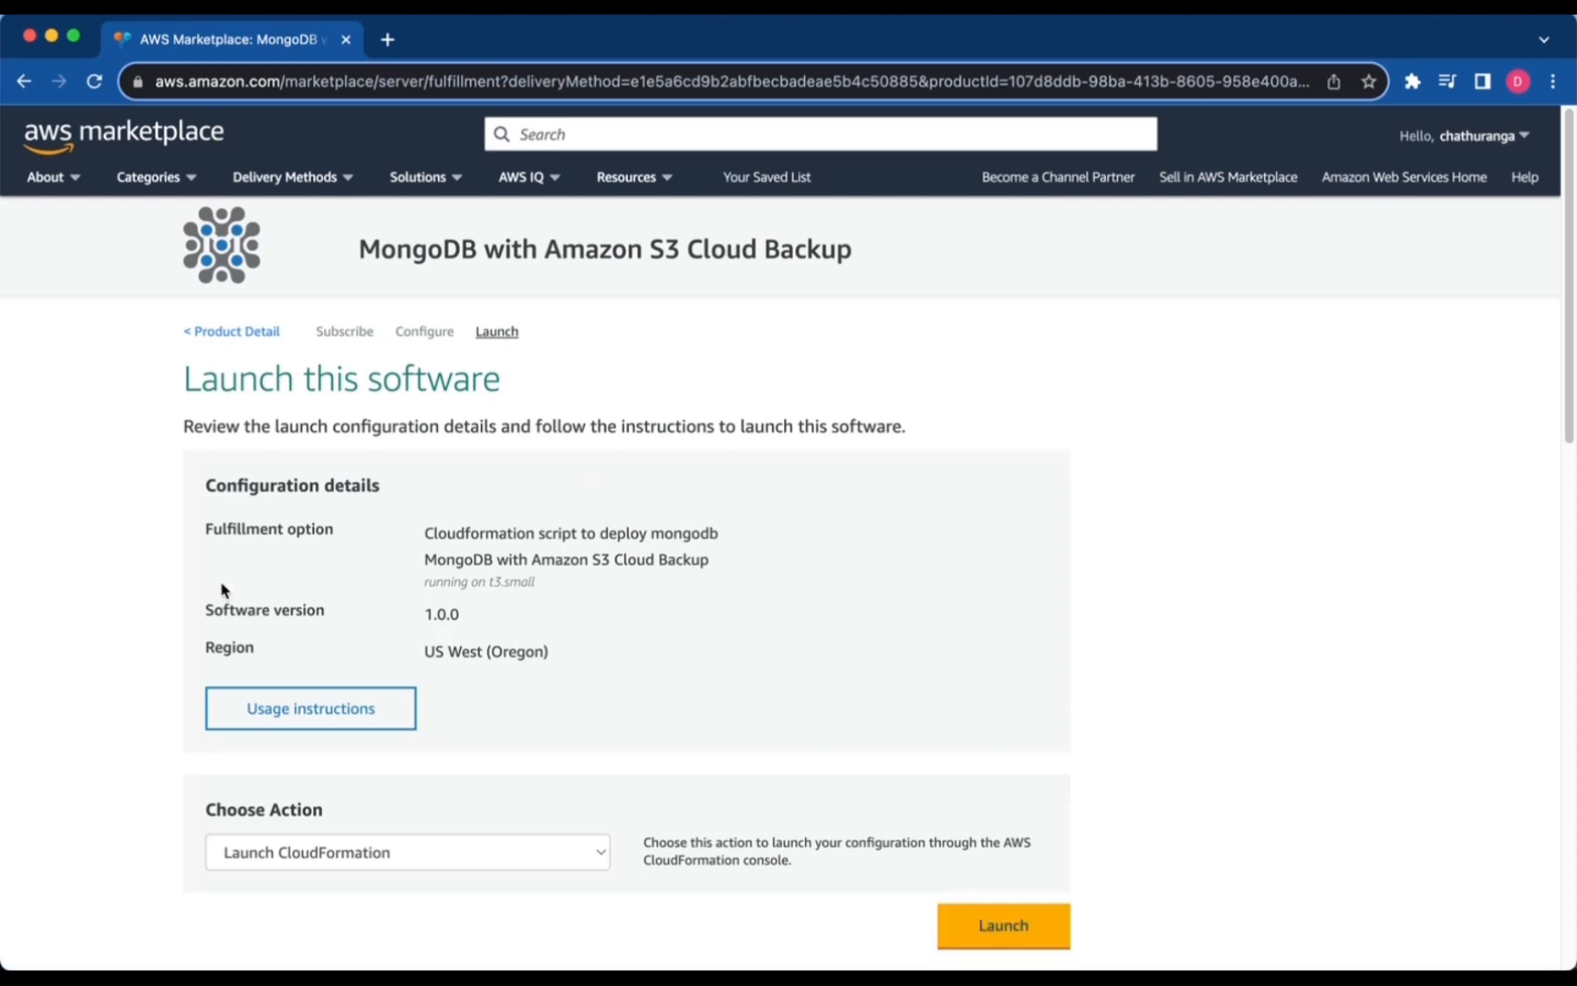
pyautogui.scroll(-3, 237, 598)
pyautogui.click(343, 720)
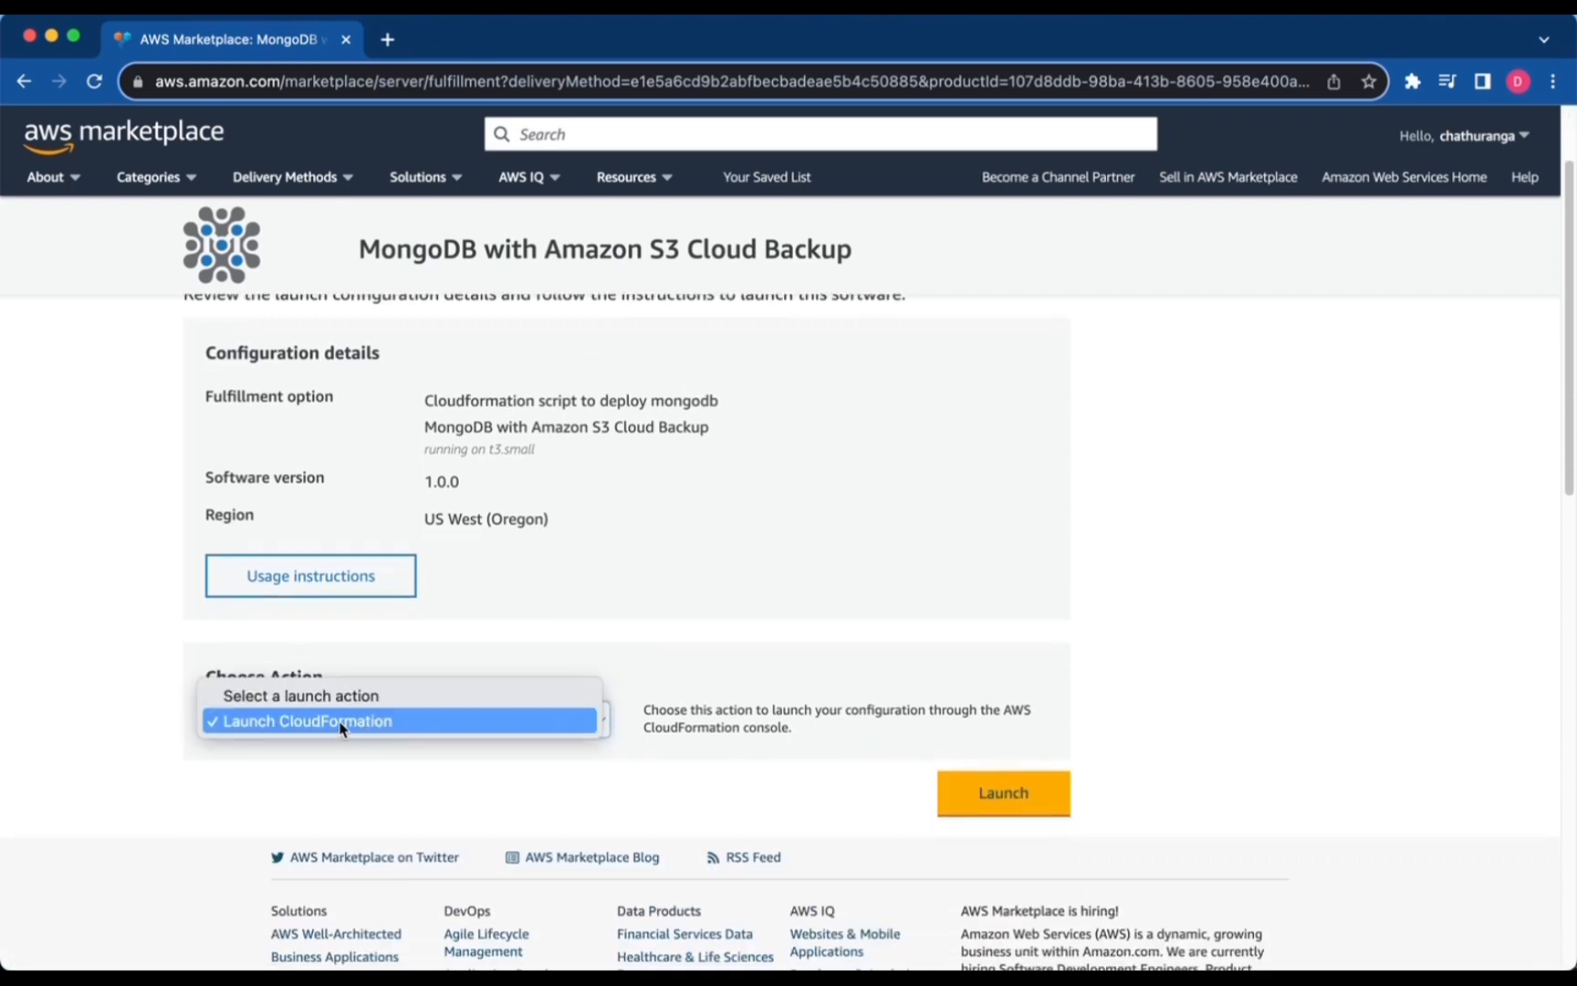
pyautogui.click(342, 723)
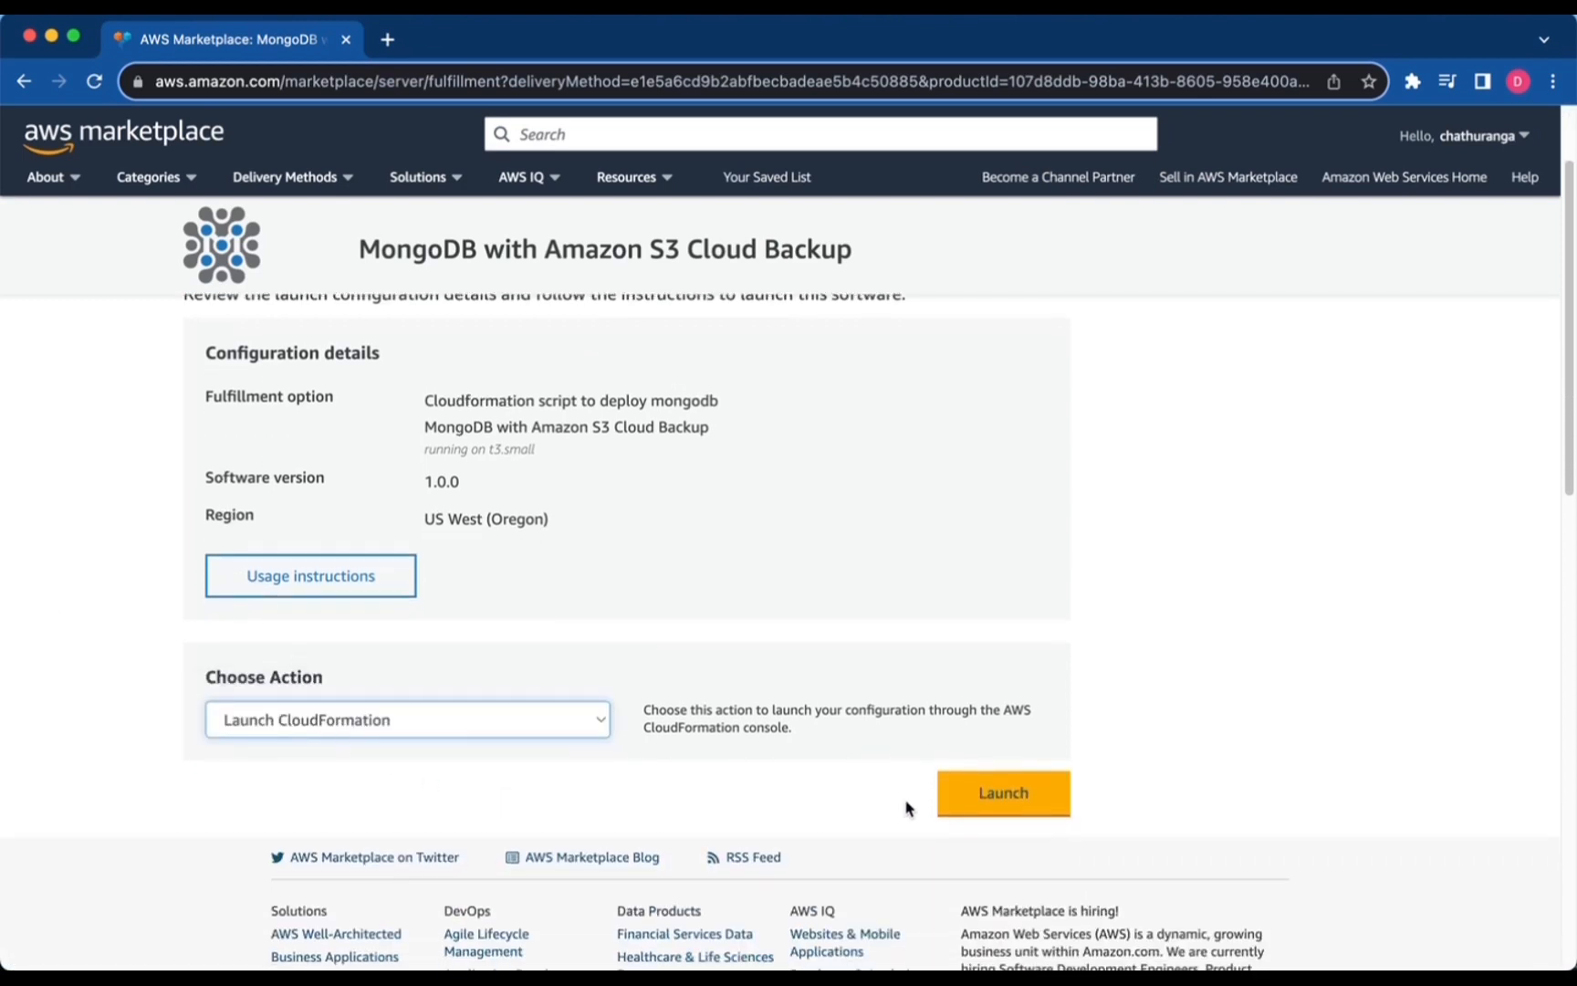
pyautogui.click(999, 794)
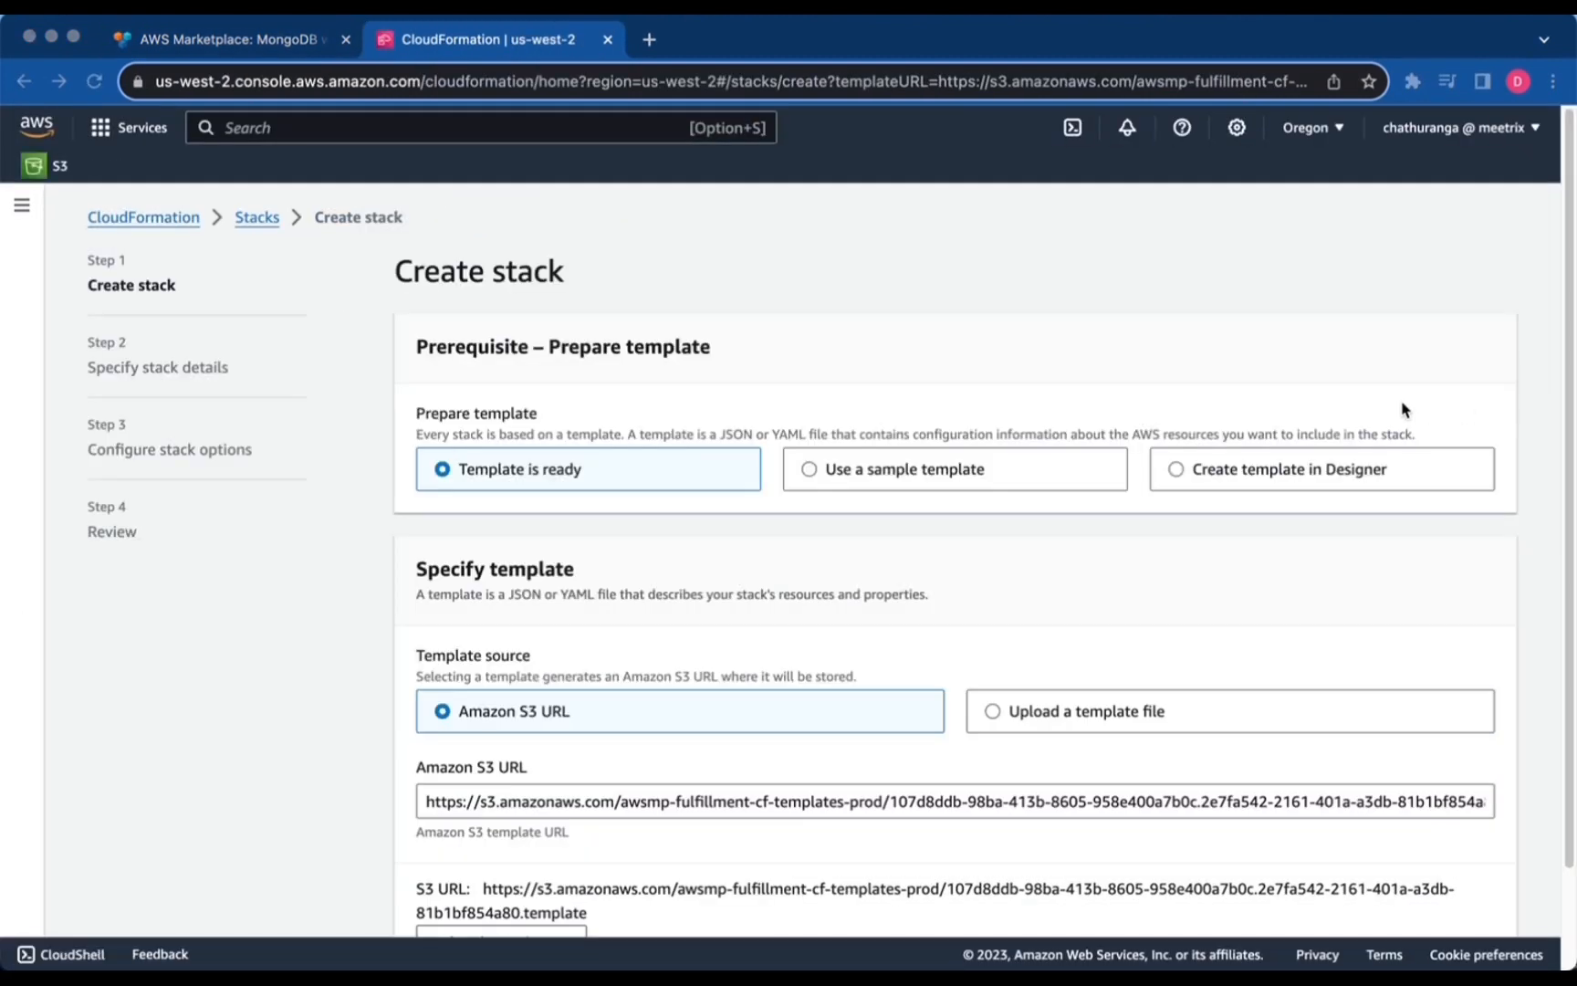
# Keep the prefilled Amazon S3 template URL and continue to stack details.
pyautogui.scroll(-3, 685, 511)
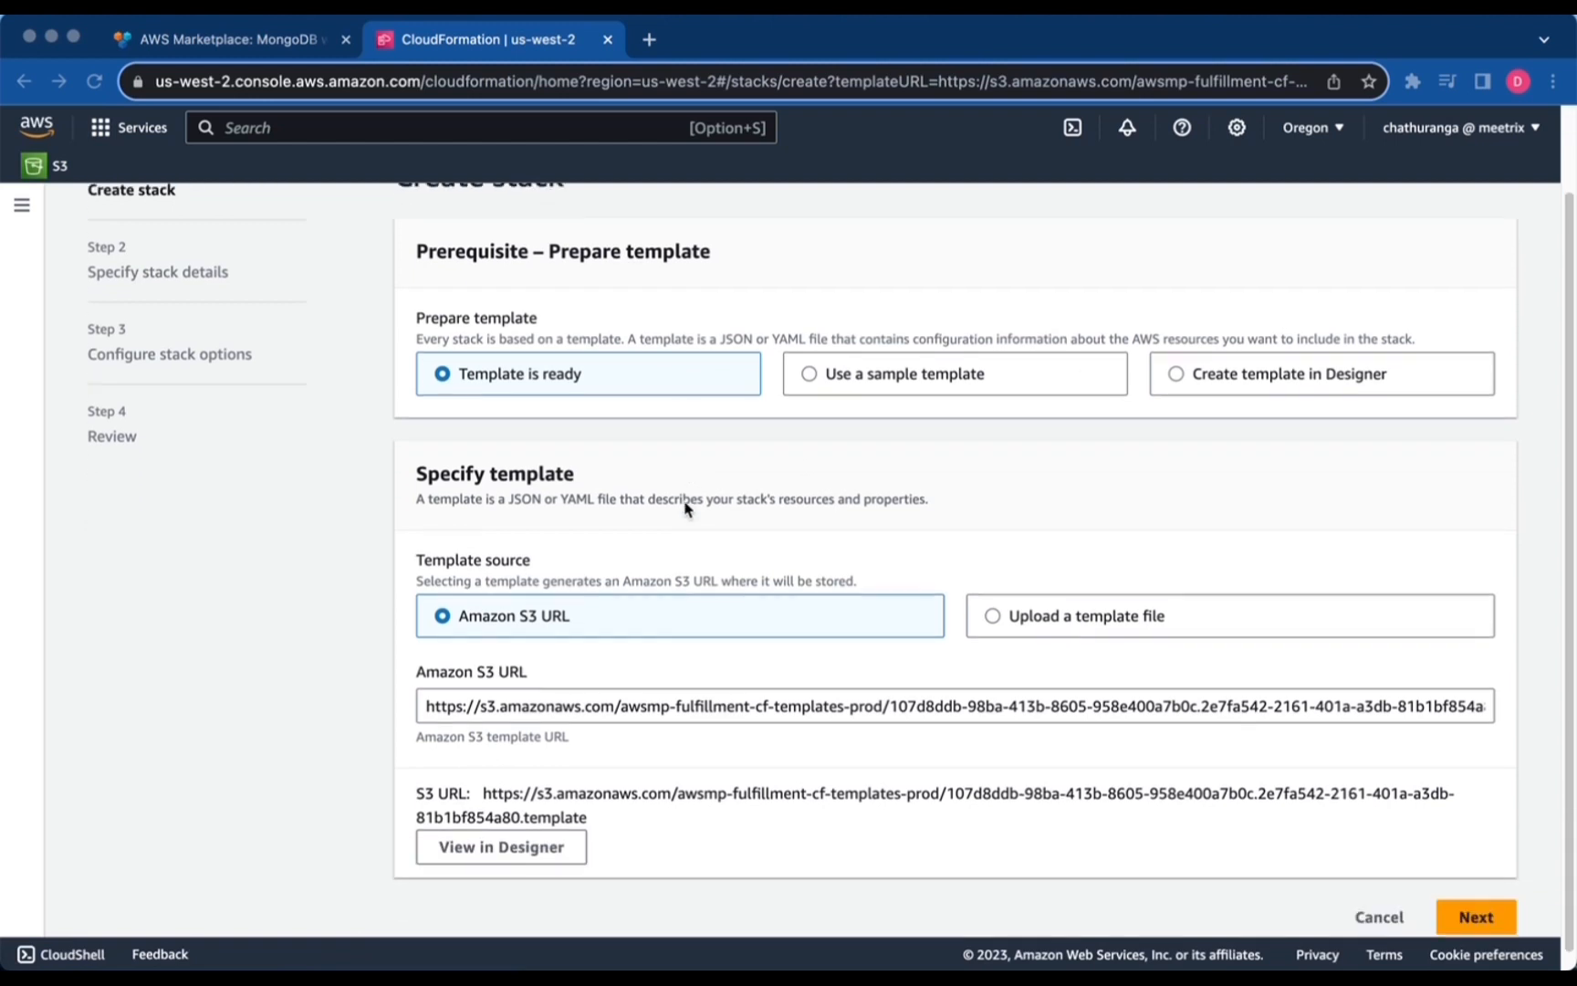
pyautogui.click(1477, 913)
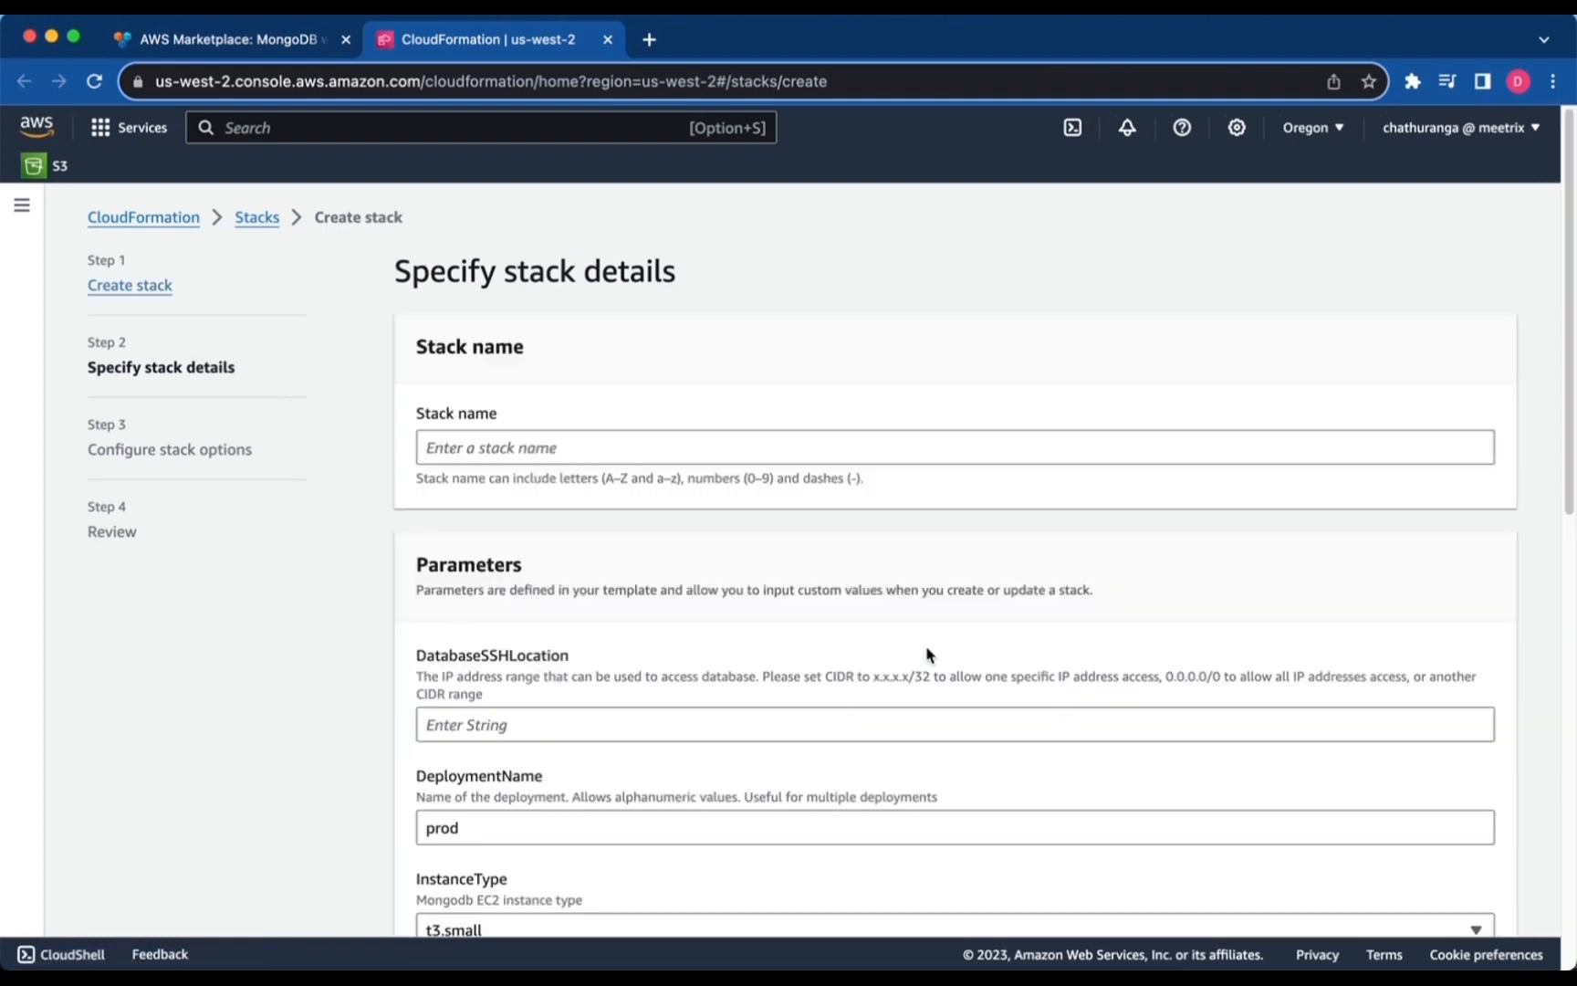
# Name the stack test-mongodb, enter SSH range 0.0.0.0/0, and set DeploymentName to test.
pyautogui.click(618, 459)
pyautogui.write('test')
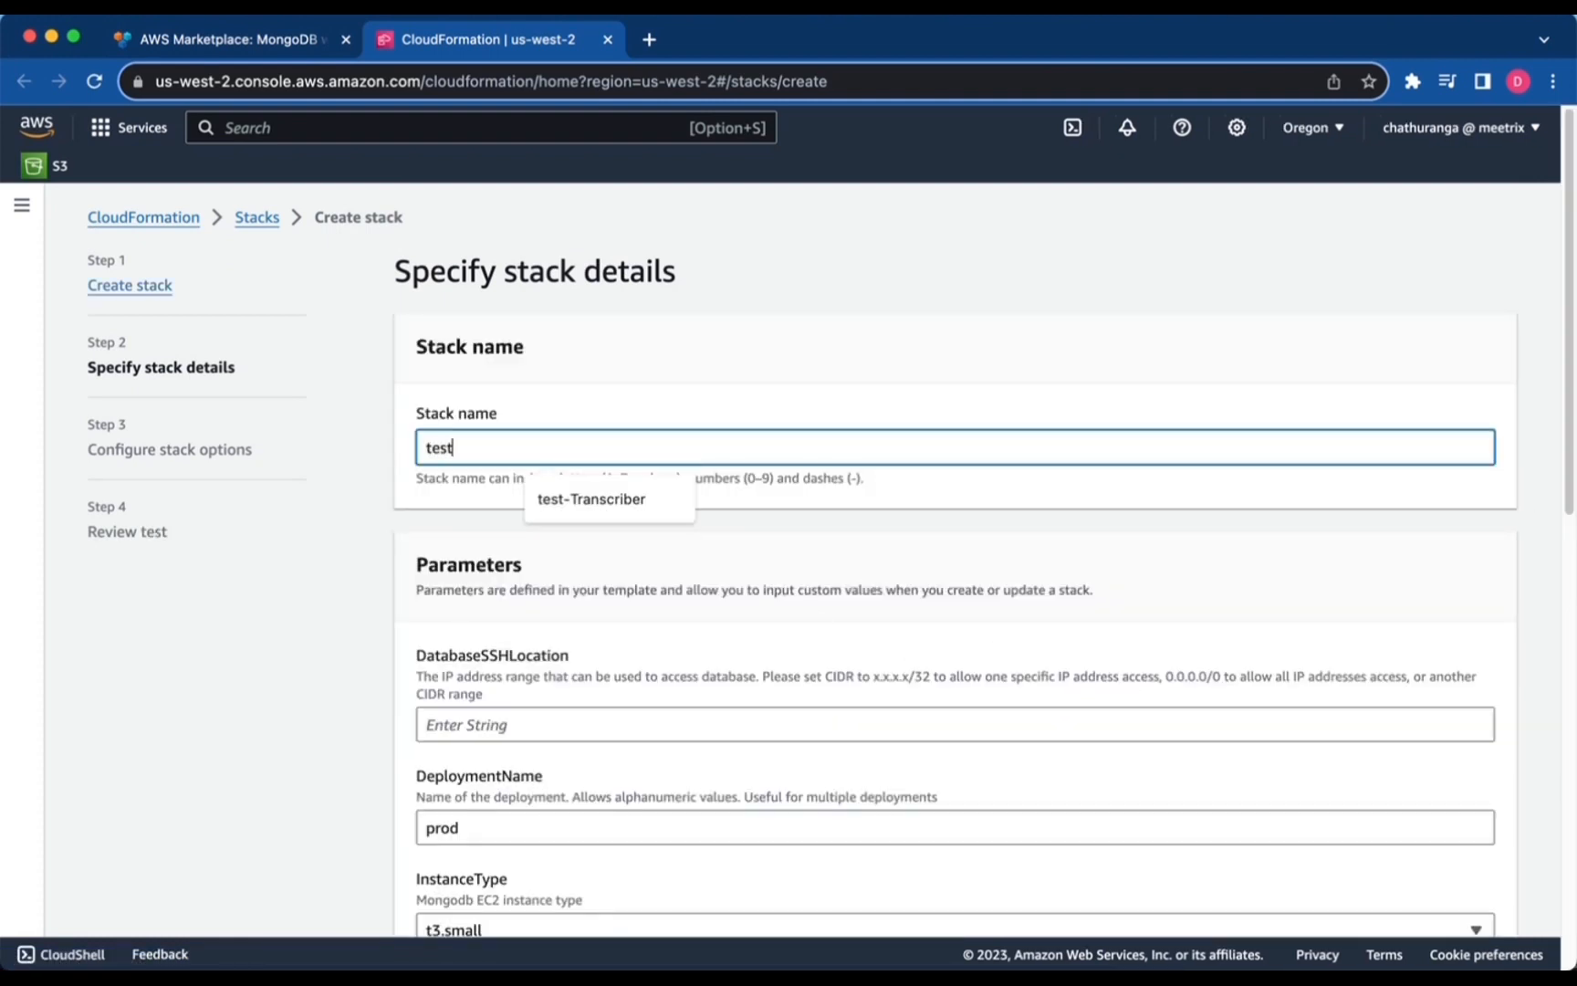
pyautogui.write('-mon')
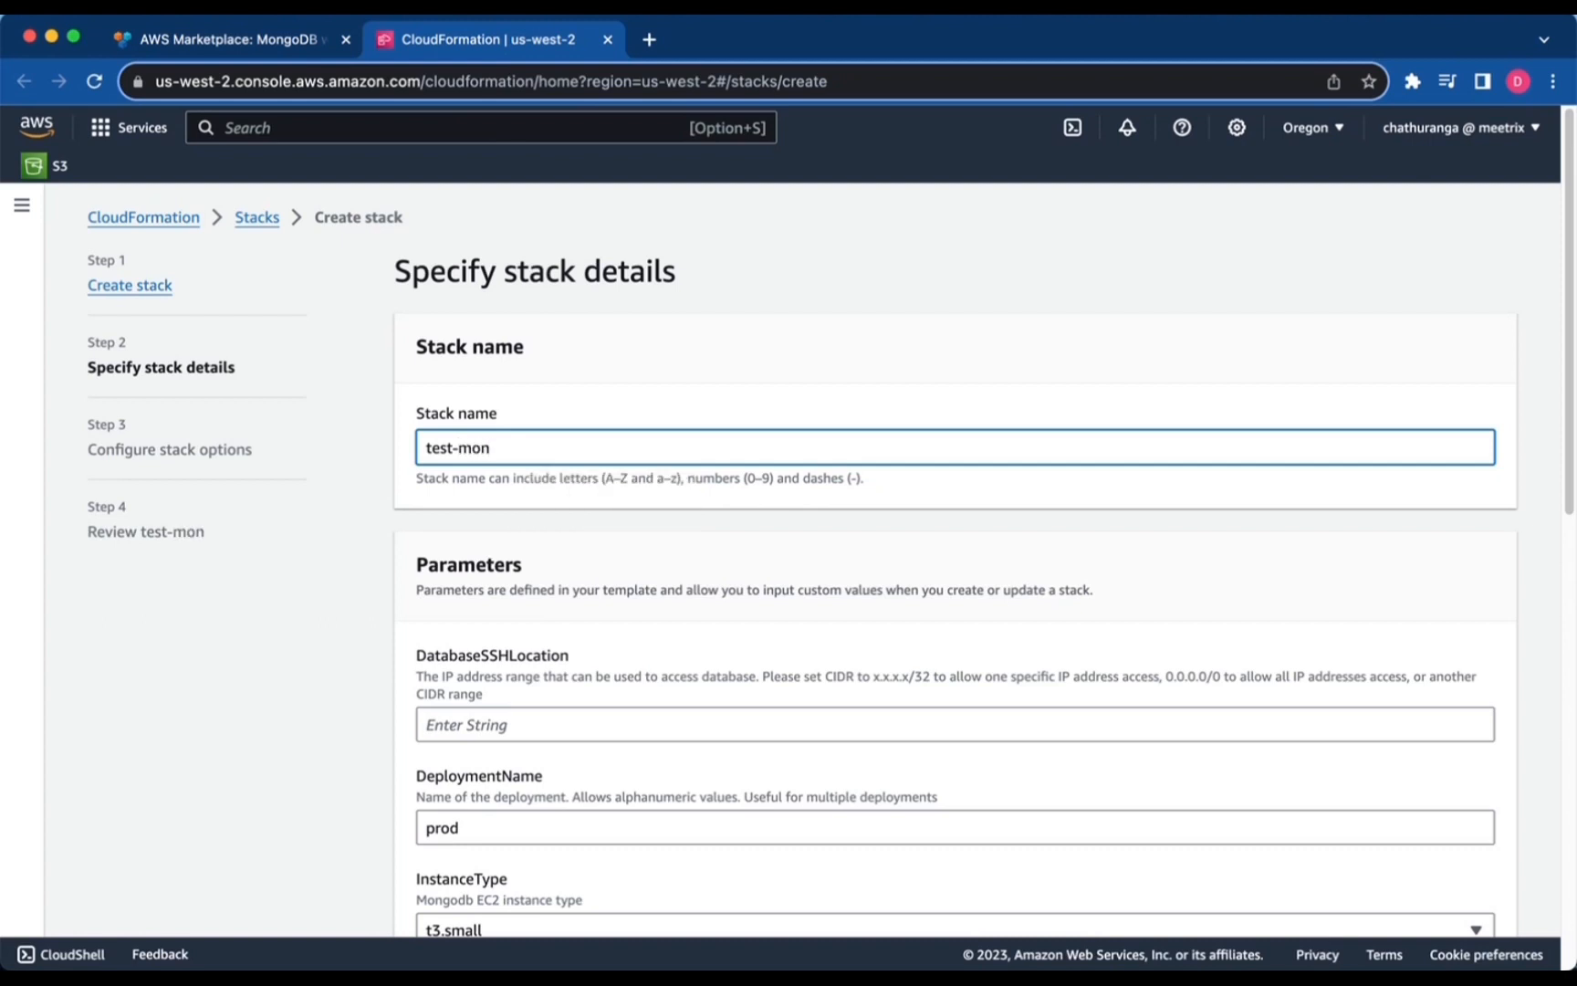
pyautogui.write('godb')
pyautogui.scroll(-4, 457, 452)
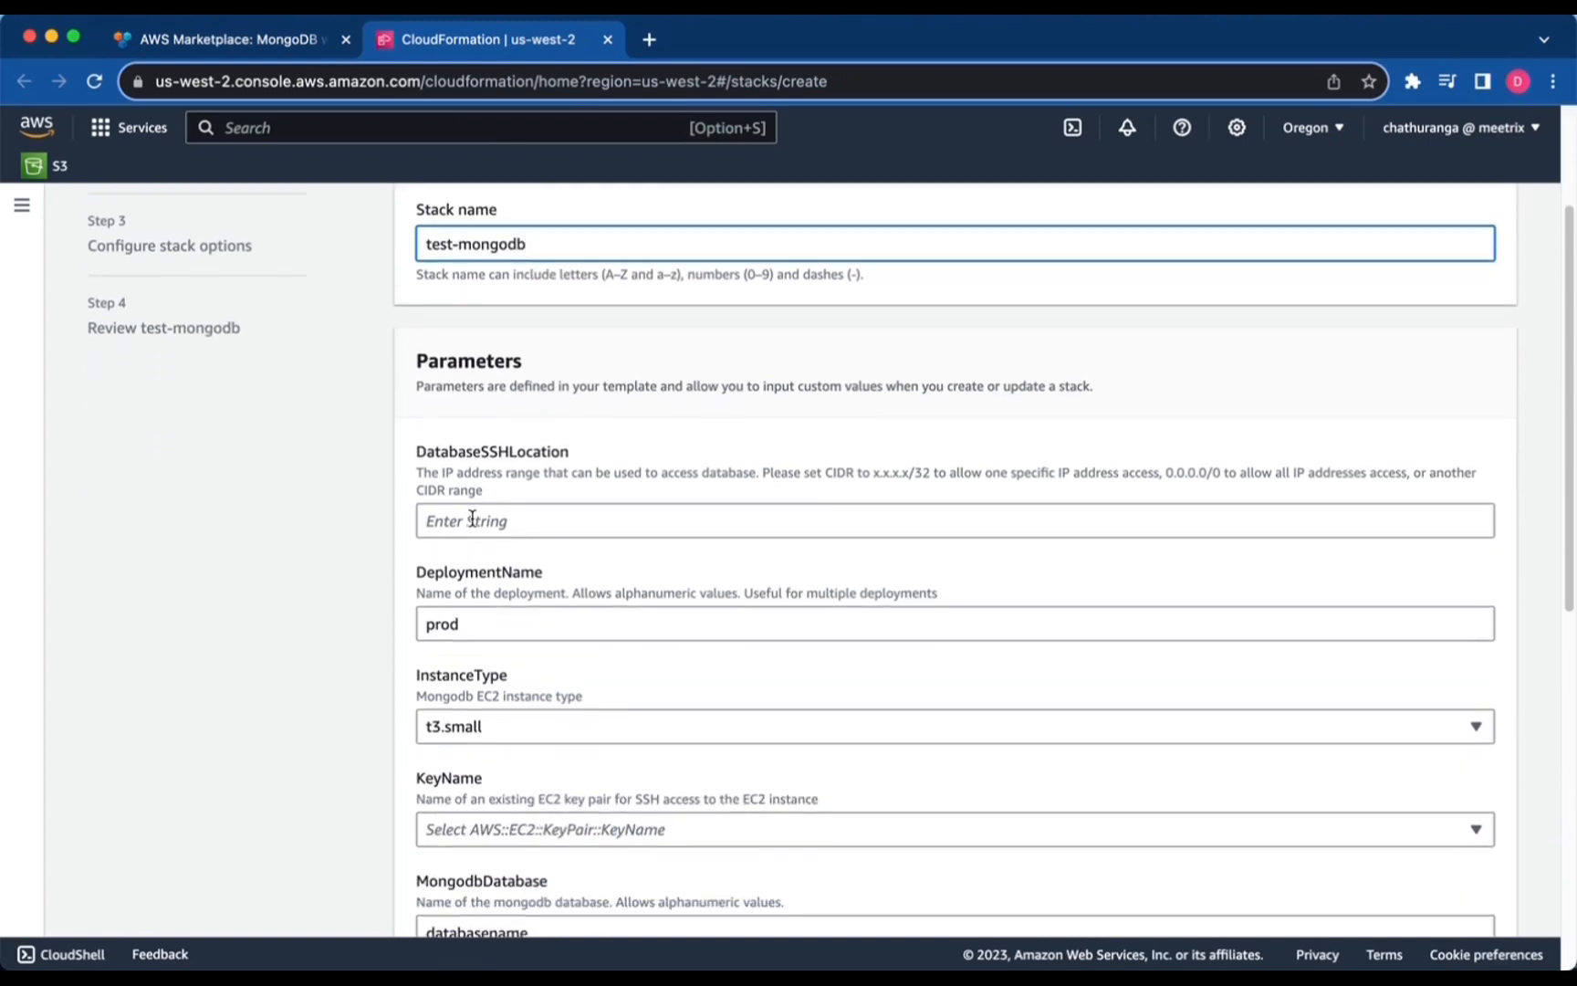
pyautogui.click(472, 517)
pyautogui.write('0')
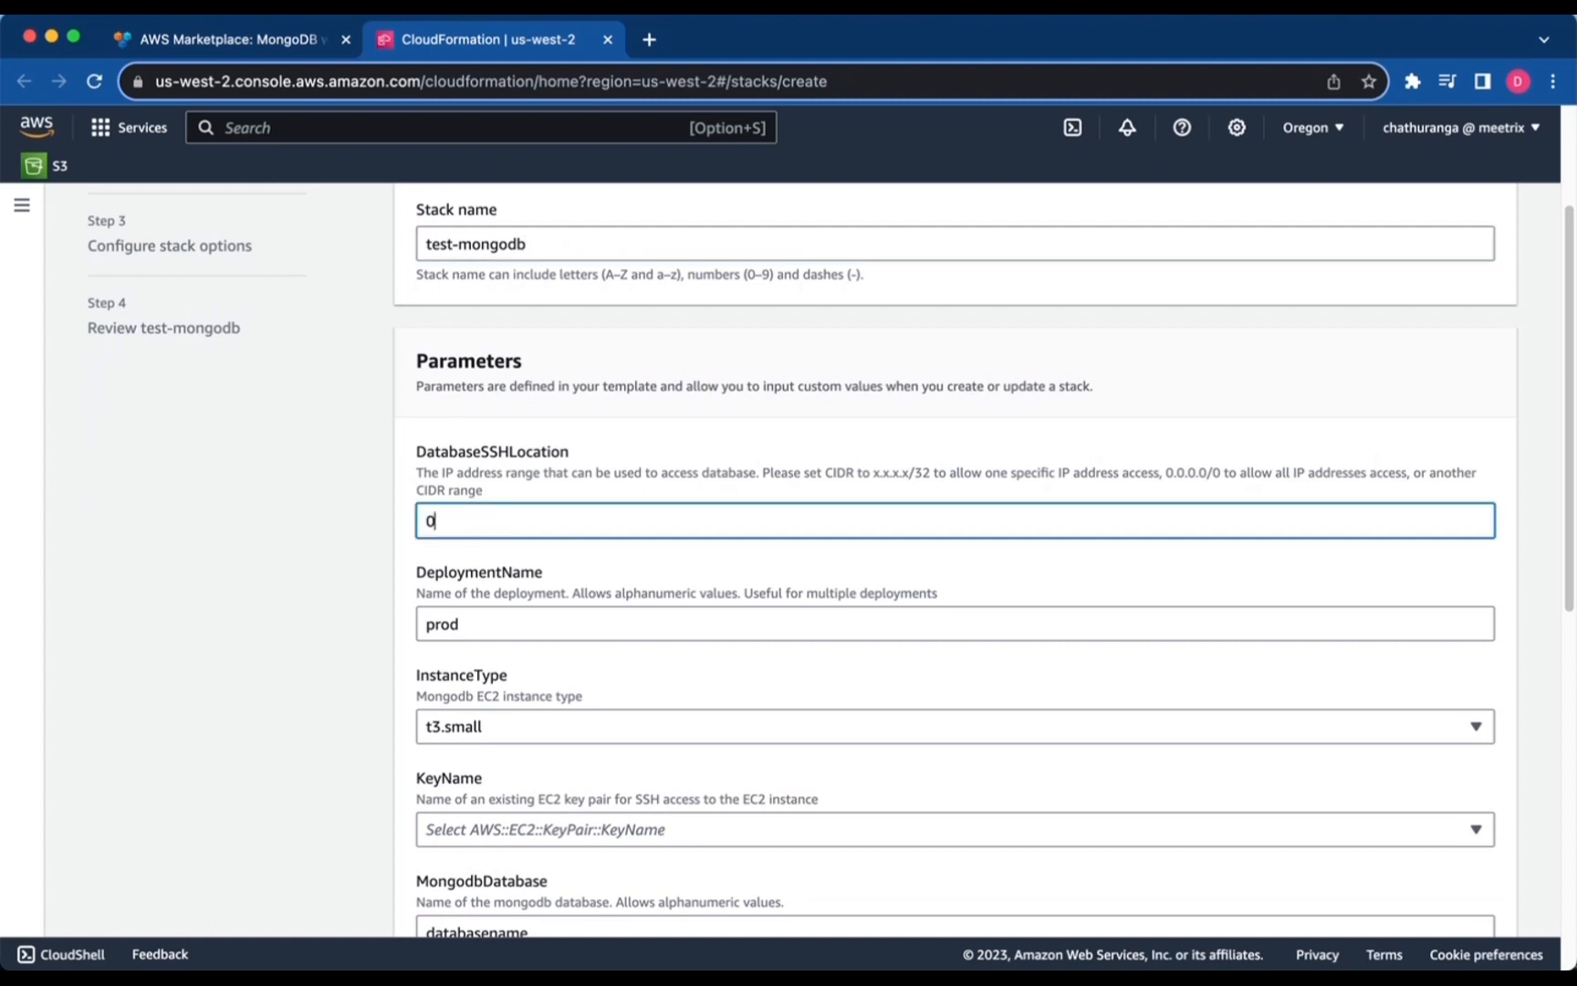
pyautogui.write('.0.0.0/0')
pyautogui.scroll(-2, 479, 548)
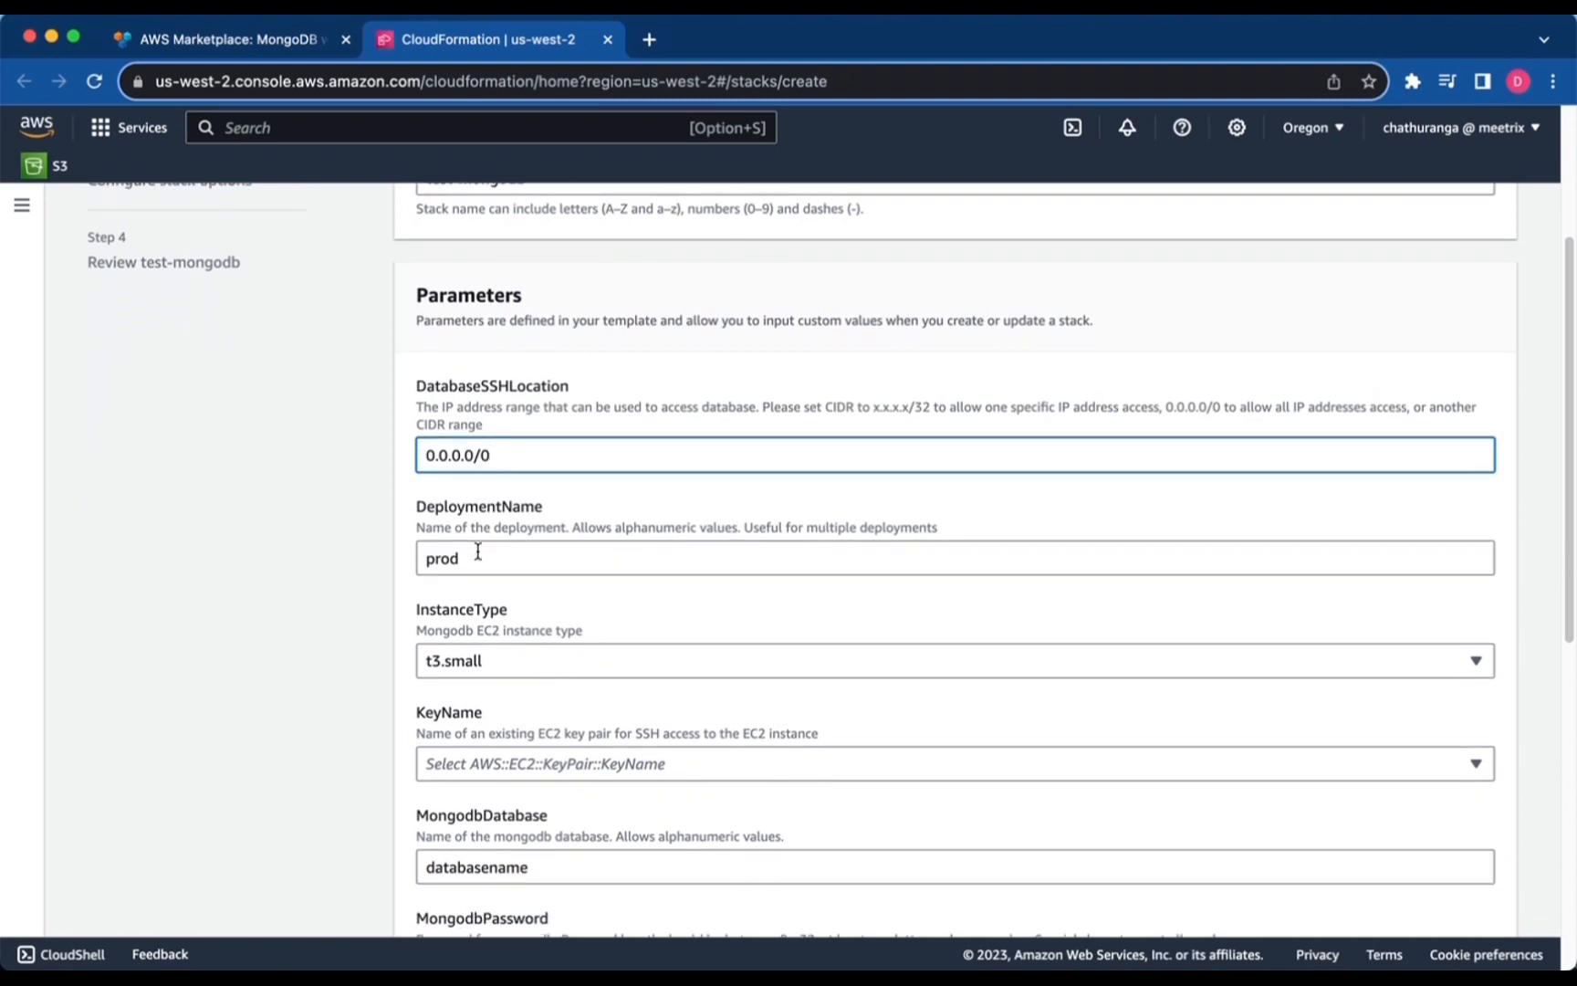
pyautogui.doubleClick(480, 550)
pyautogui.write('test')
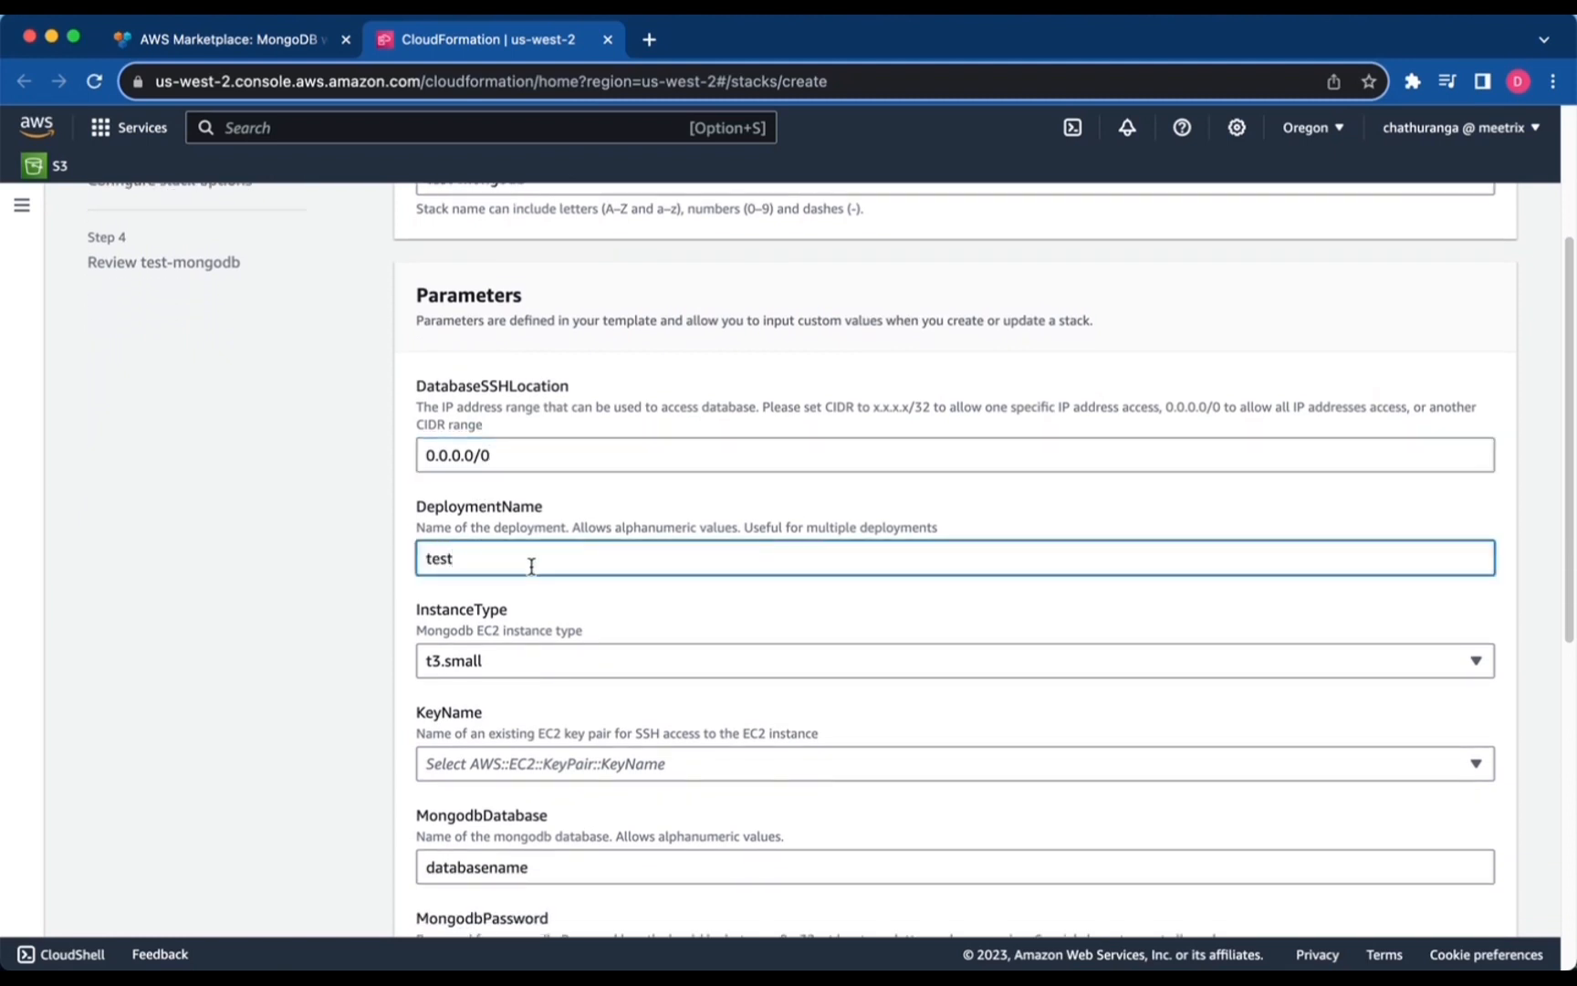
# Choose an EC2 key pair for SSH access and enter the MongoDB password.
pyautogui.scroll(-5, 529, 568)
pyautogui.scroll(-2, 528, 562)
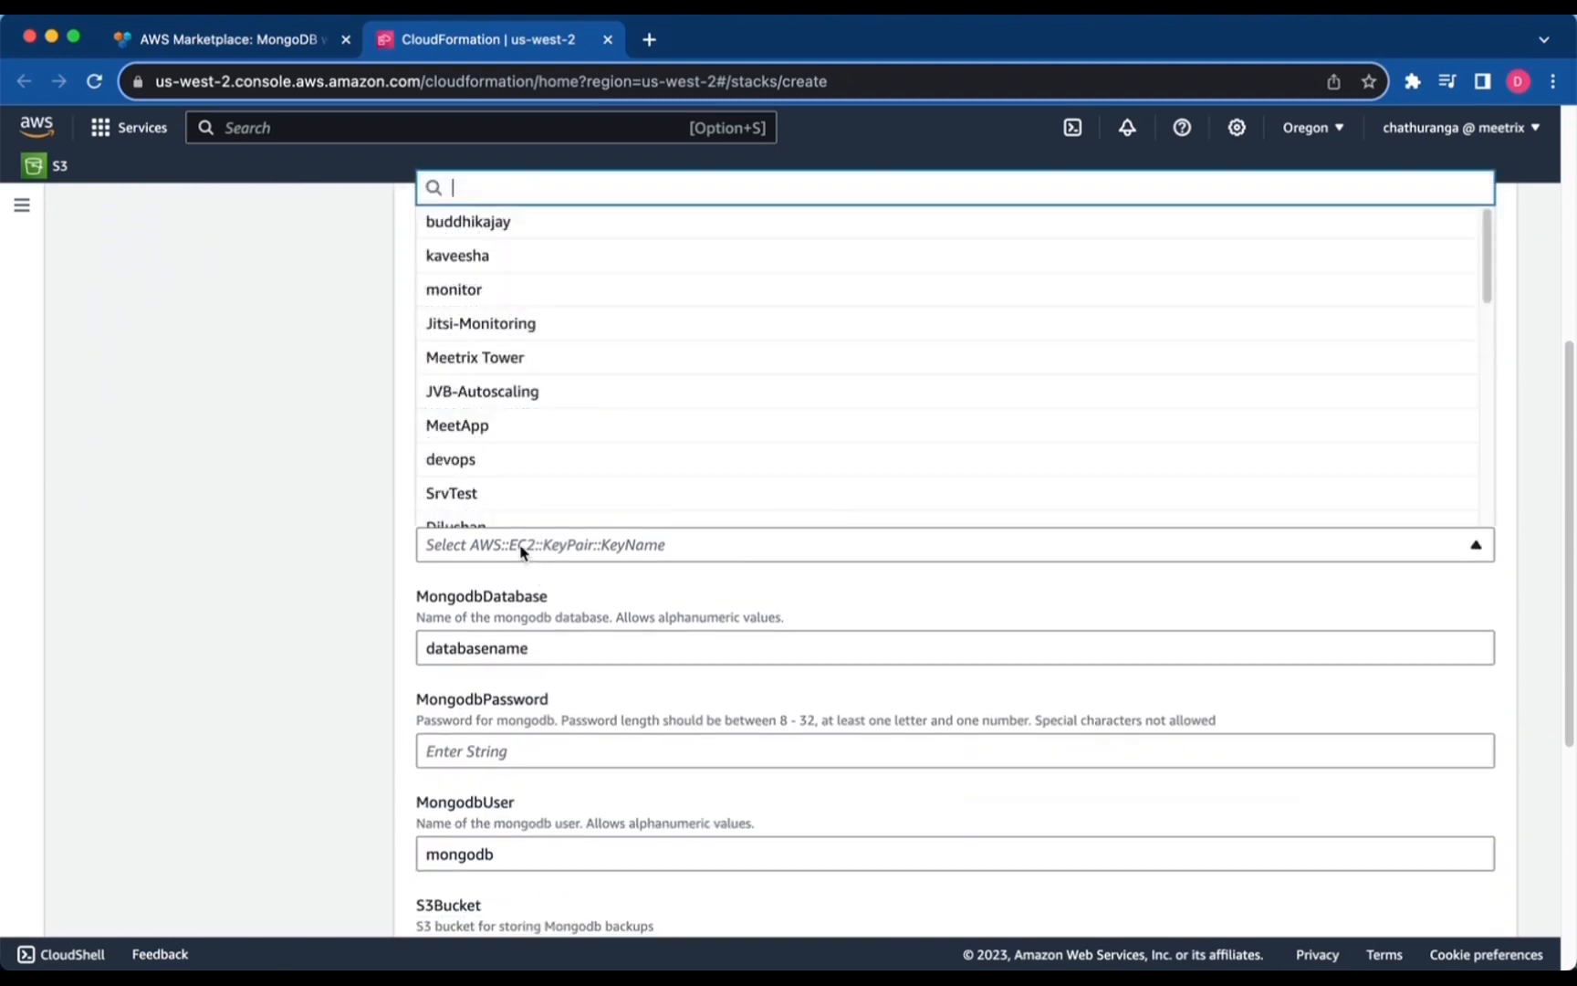
pyautogui.click(521, 553)
pyautogui.scroll(-1, 506, 420)
pyautogui.scroll(-10, 507, 415)
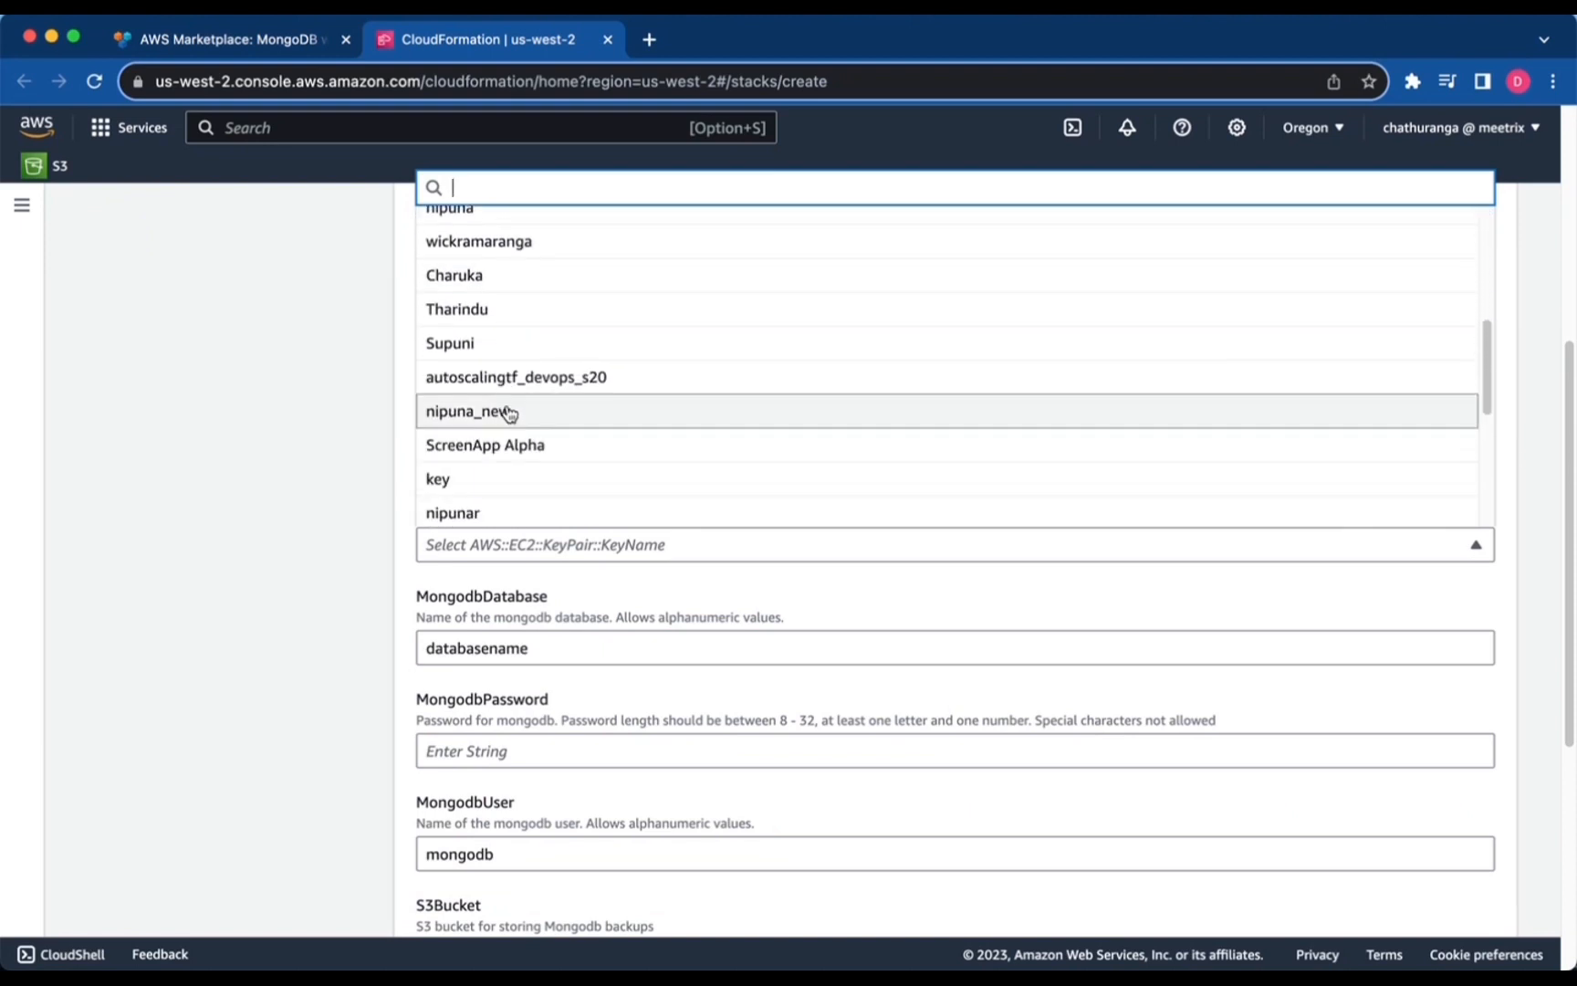
pyautogui.scroll(-2, 504, 408)
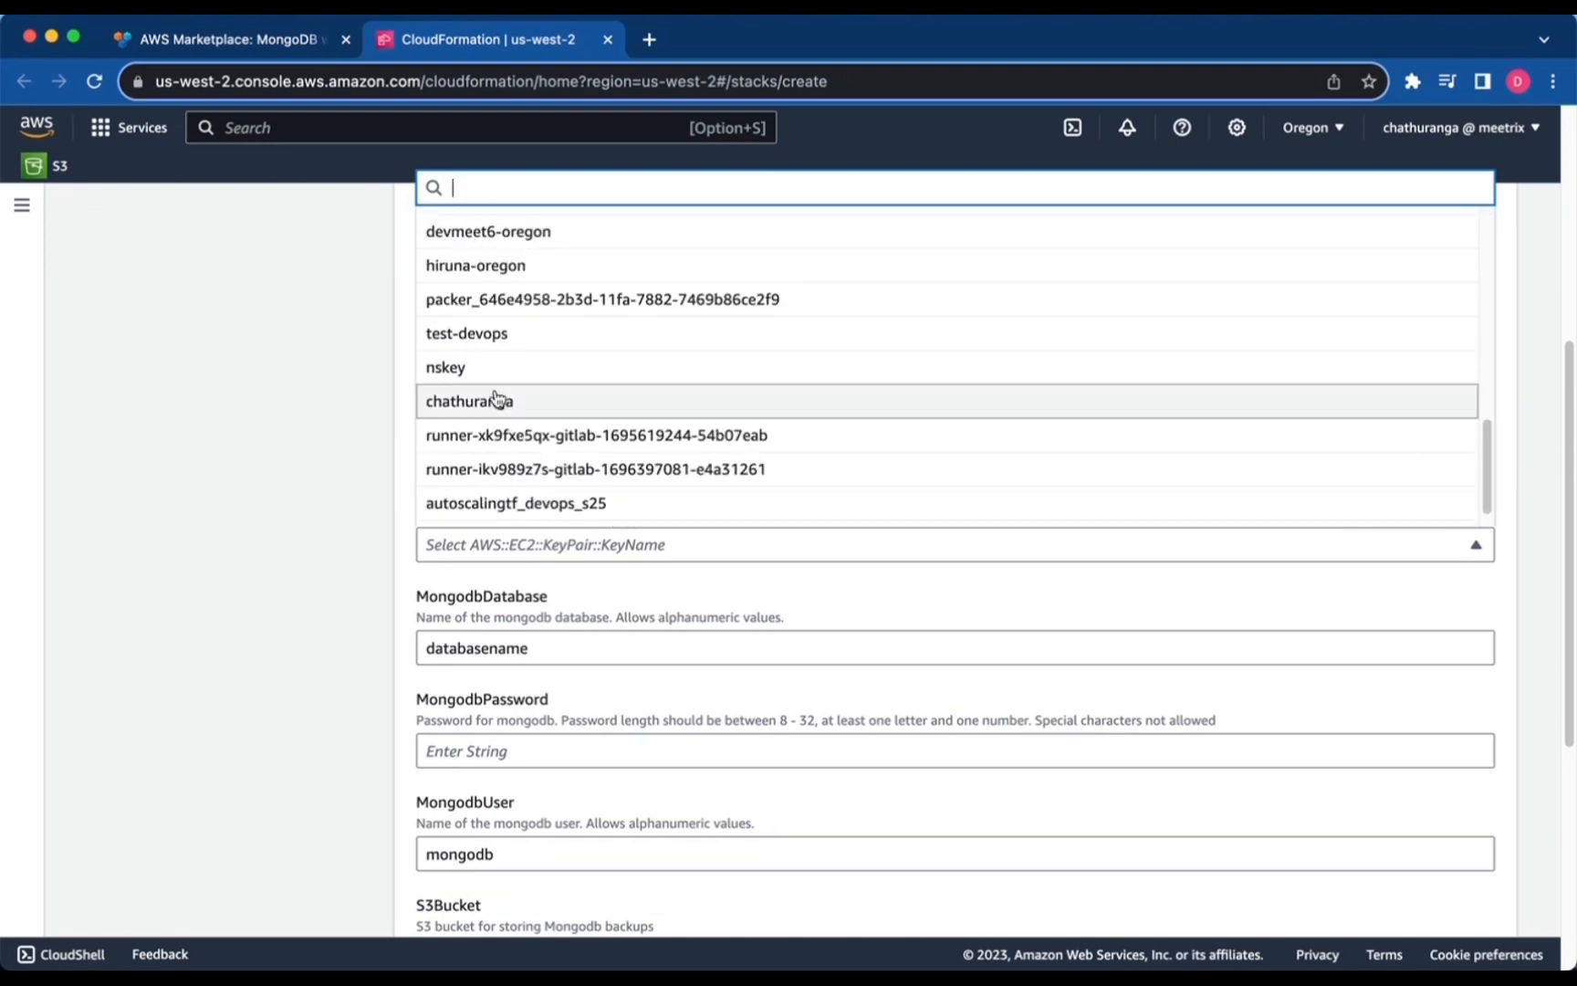
pyautogui.click(500, 402)
pyautogui.scroll(-2, 538, 511)
pyautogui.scroll(-1, 539, 513)
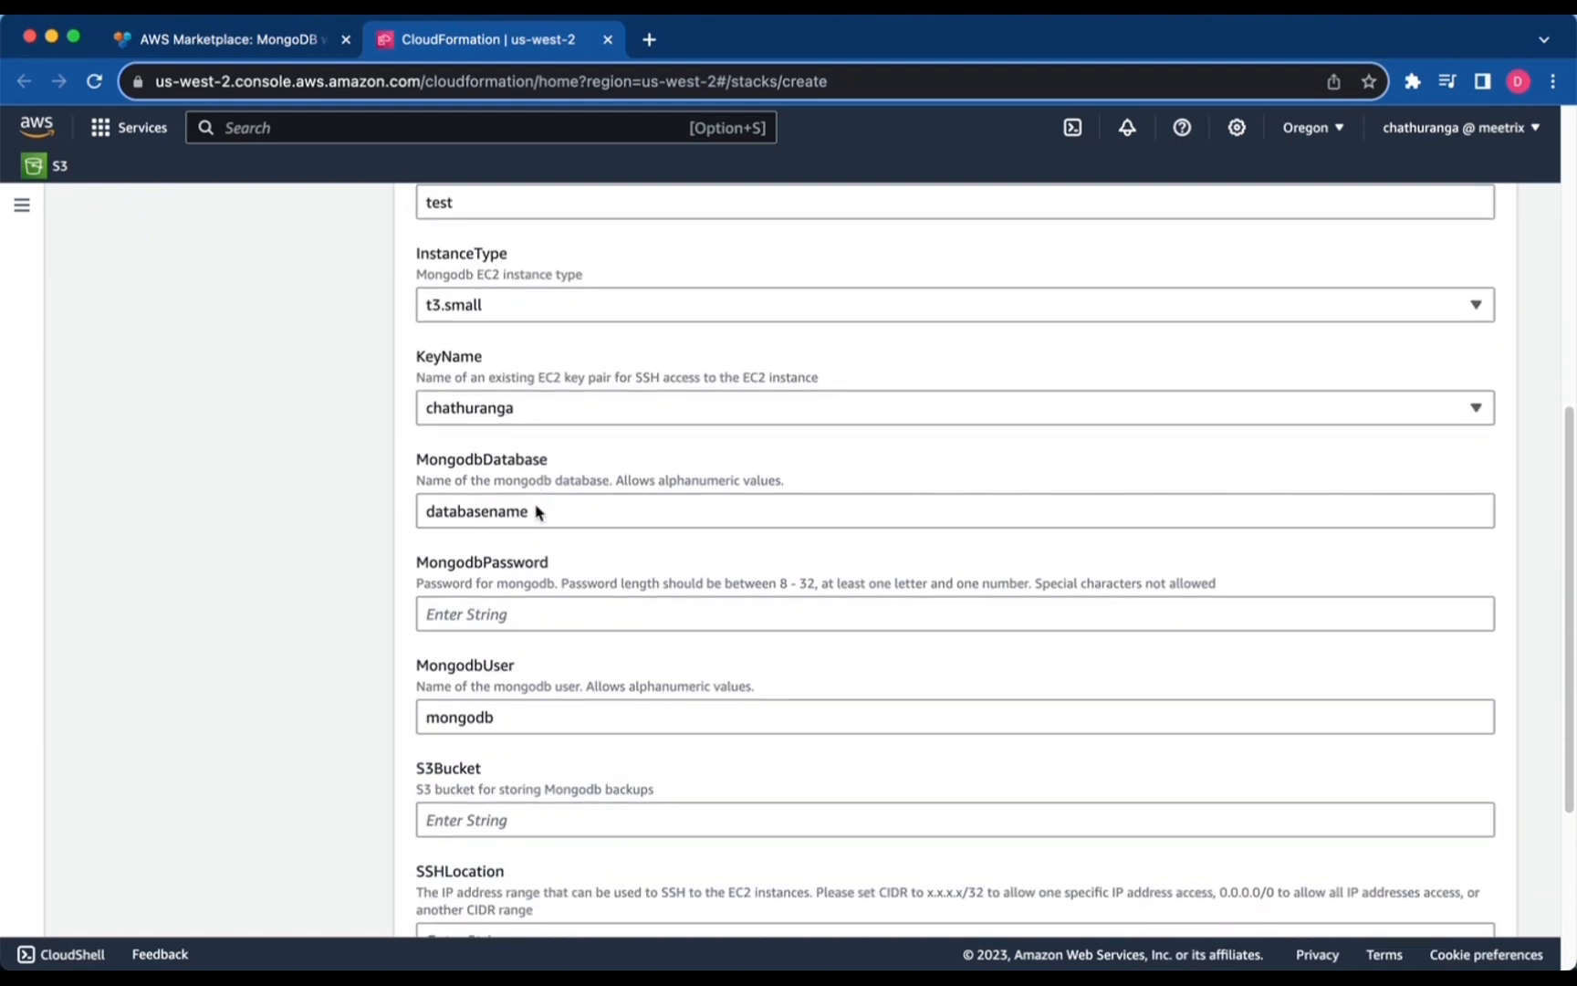
pyautogui.scroll(-3, 538, 513)
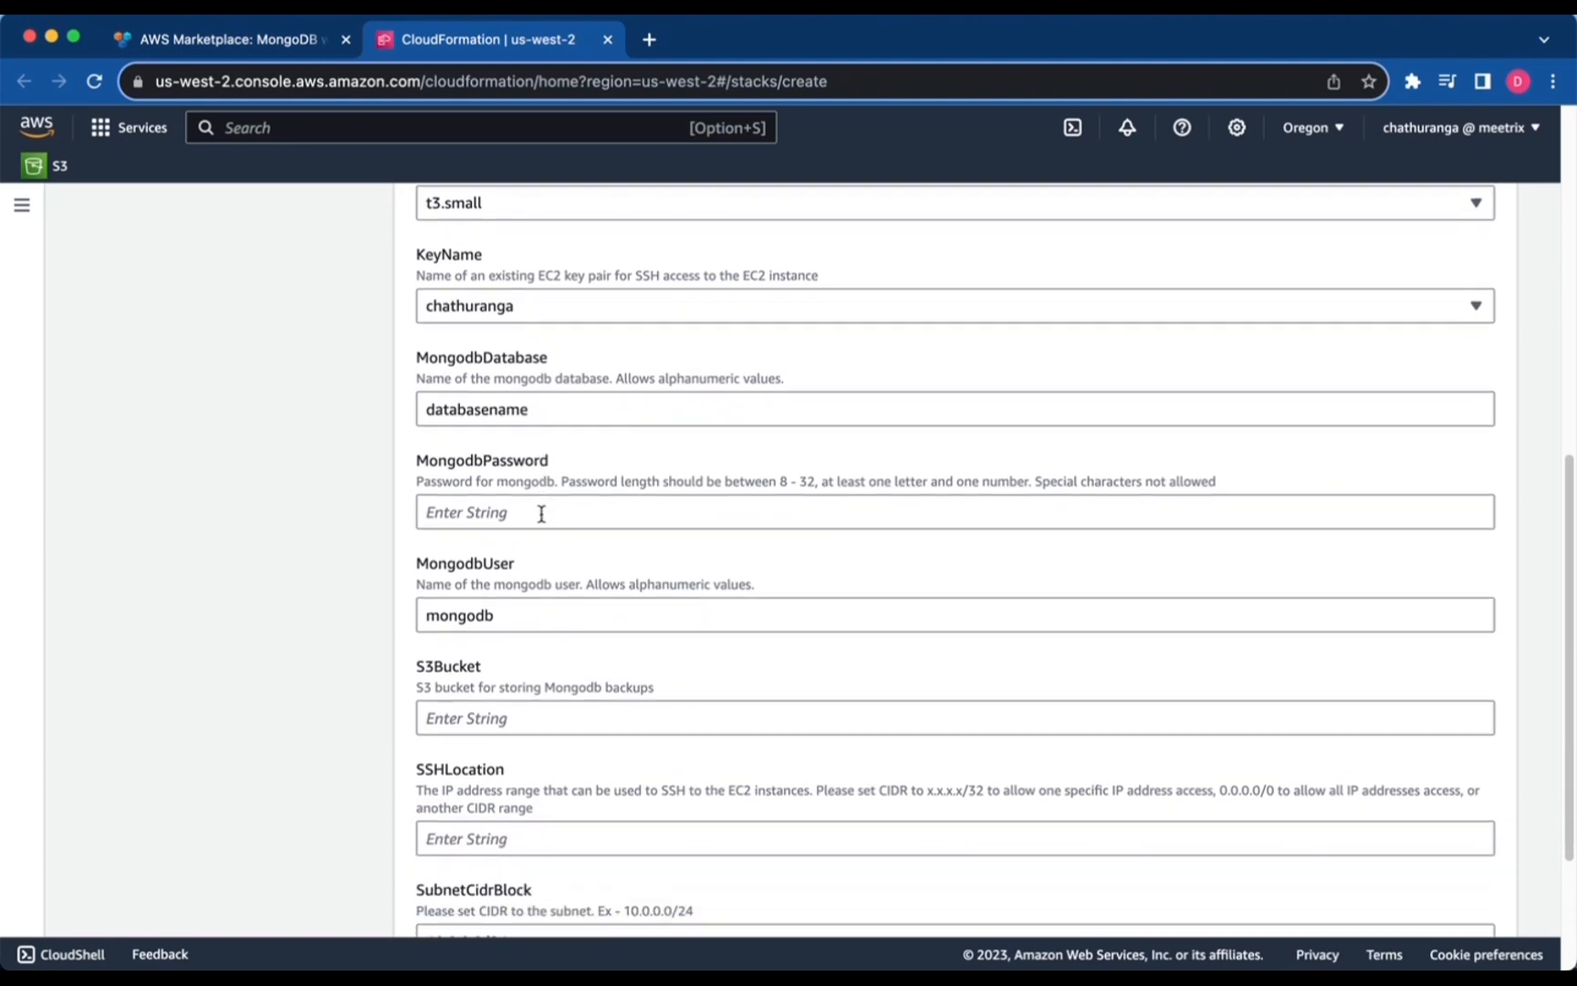
pyautogui.click(507, 495)
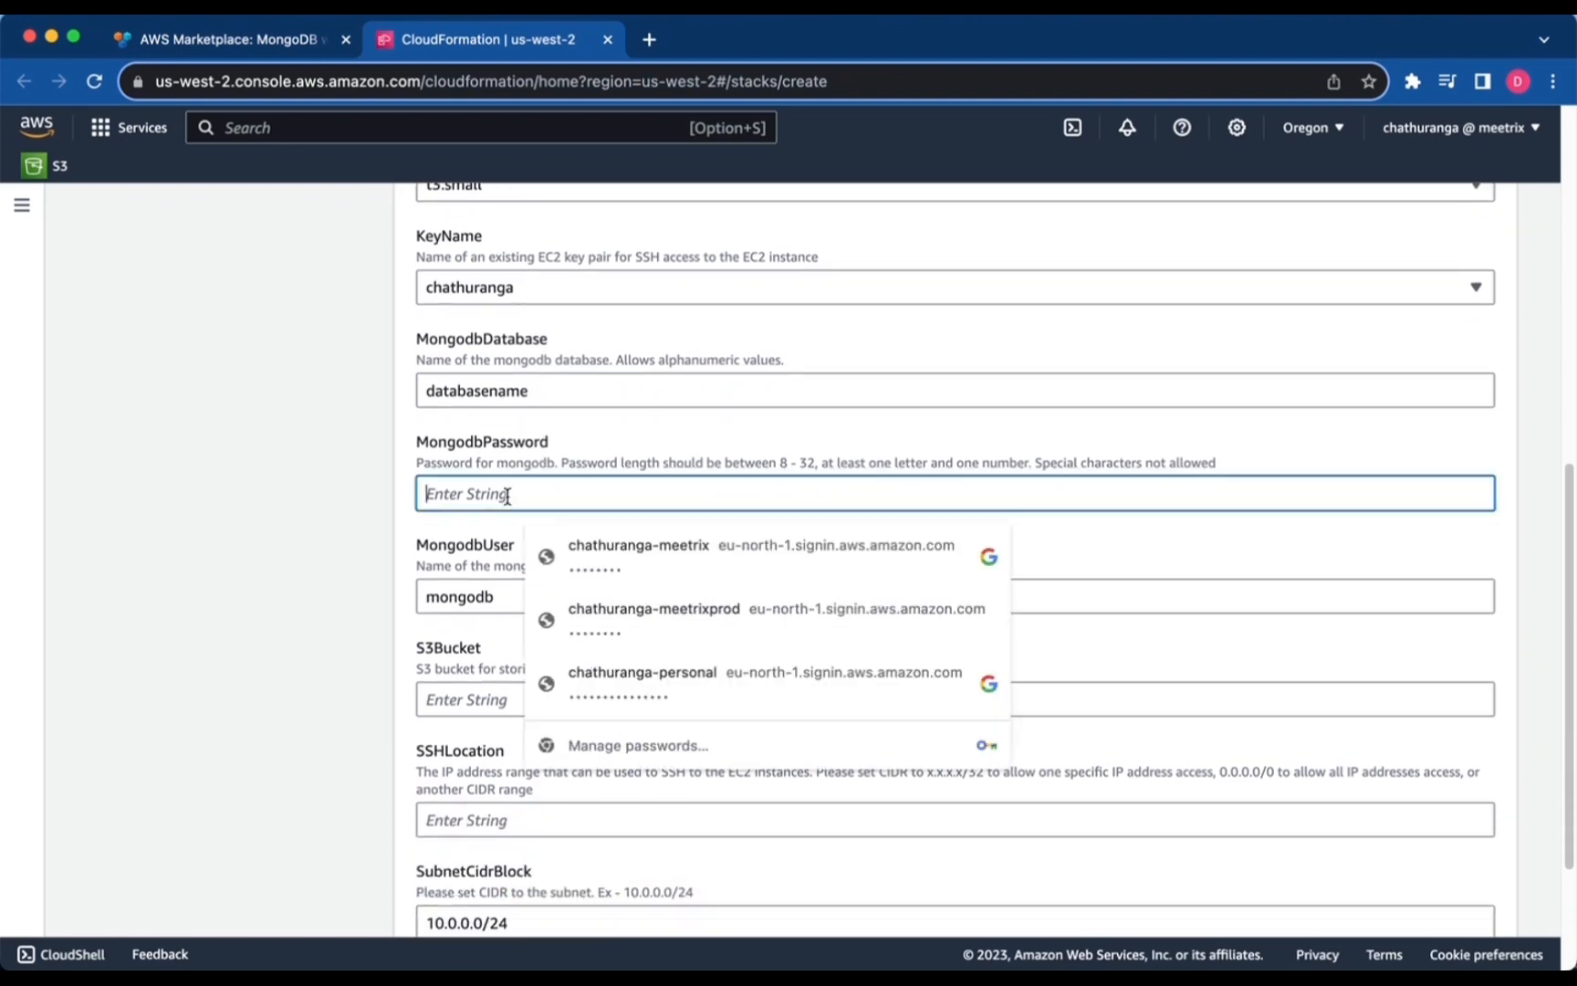
pyautogui.write('••')
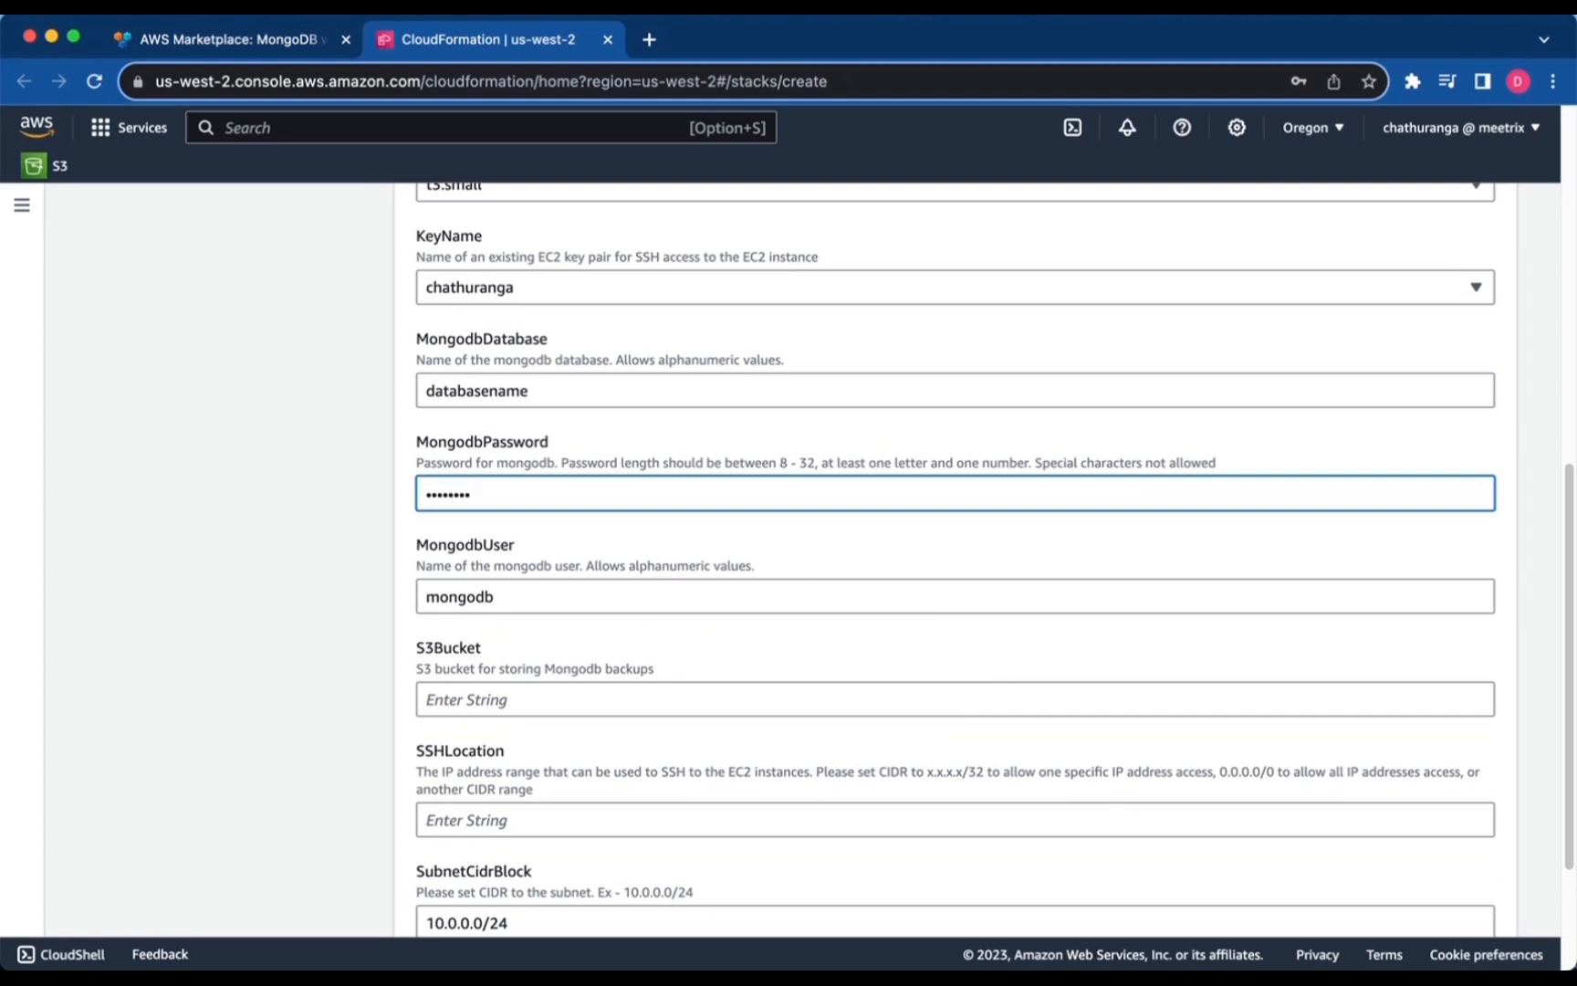
# Set the S3 backup bucket to awsbuckettest93 and SSHLocation to 0.0.0.0/0.
pyautogui.scroll(-3, 994, 560)
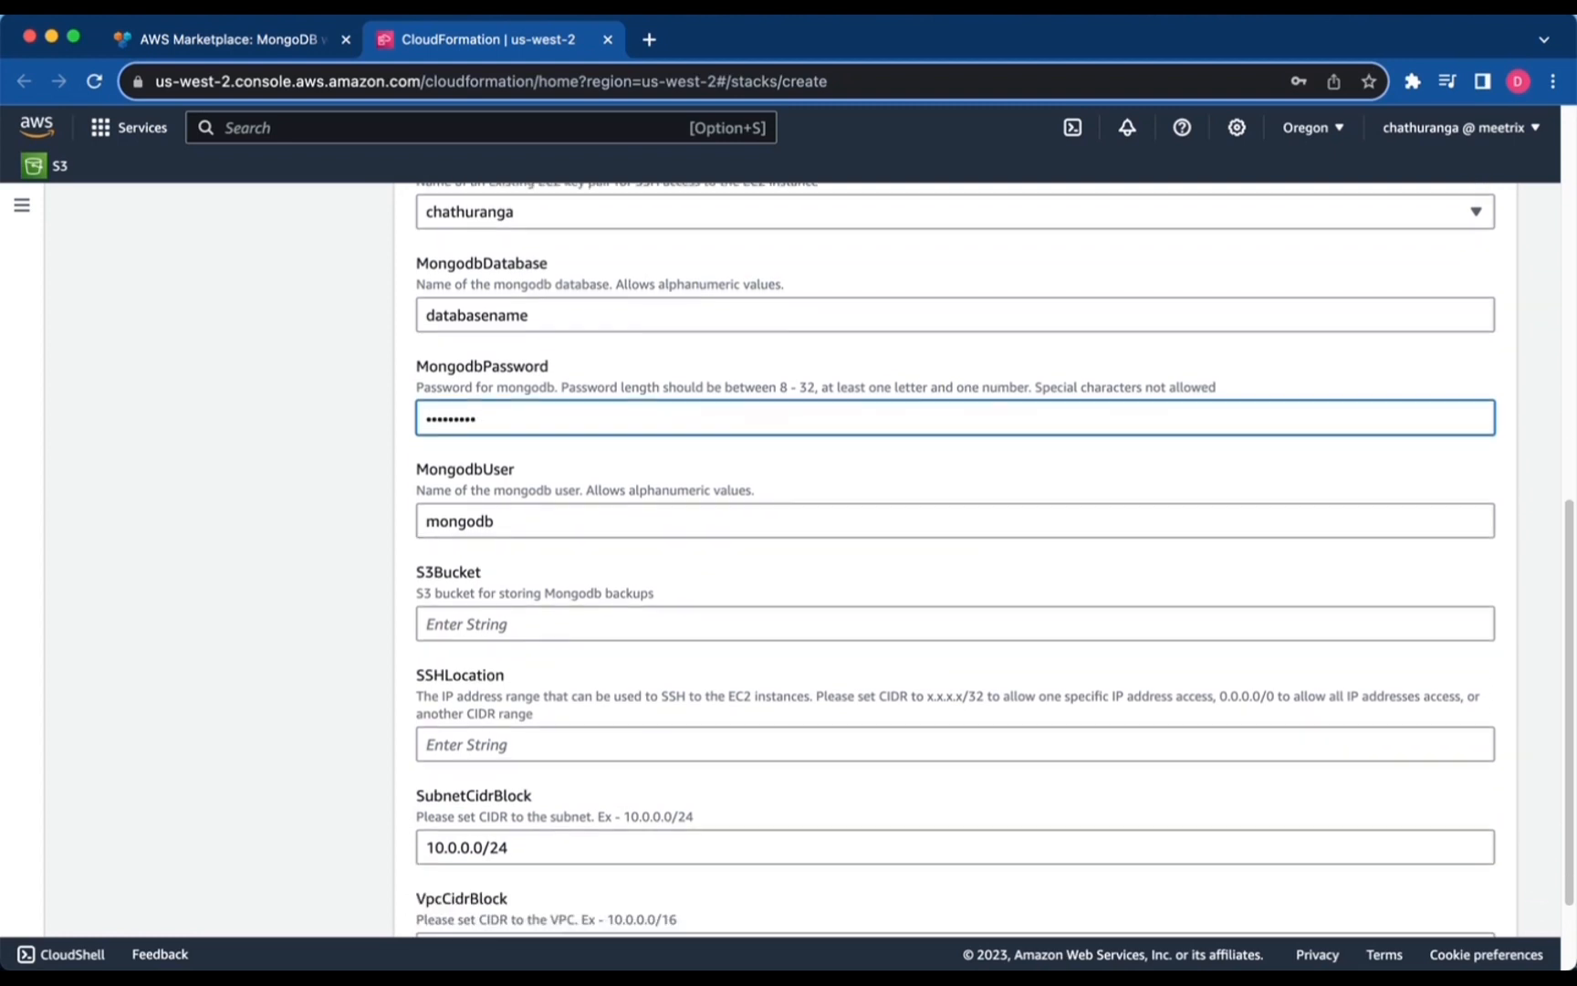
pyautogui.scroll(-2, 517, 491)
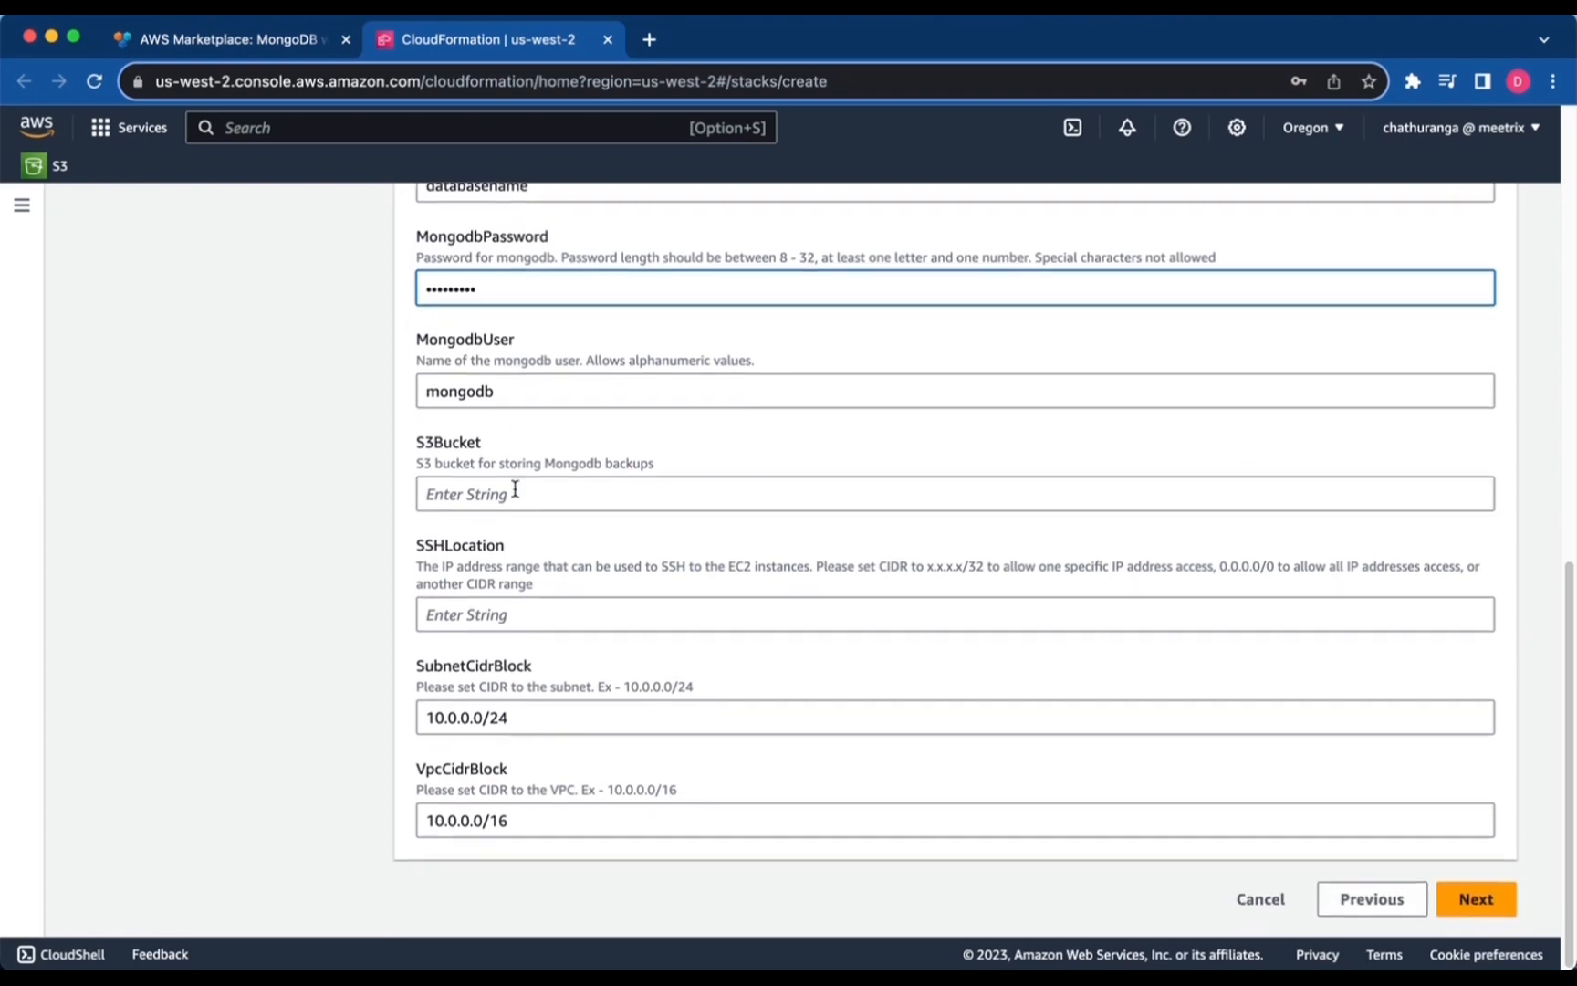
pyautogui.click(515, 494)
pyautogui.write('aws')
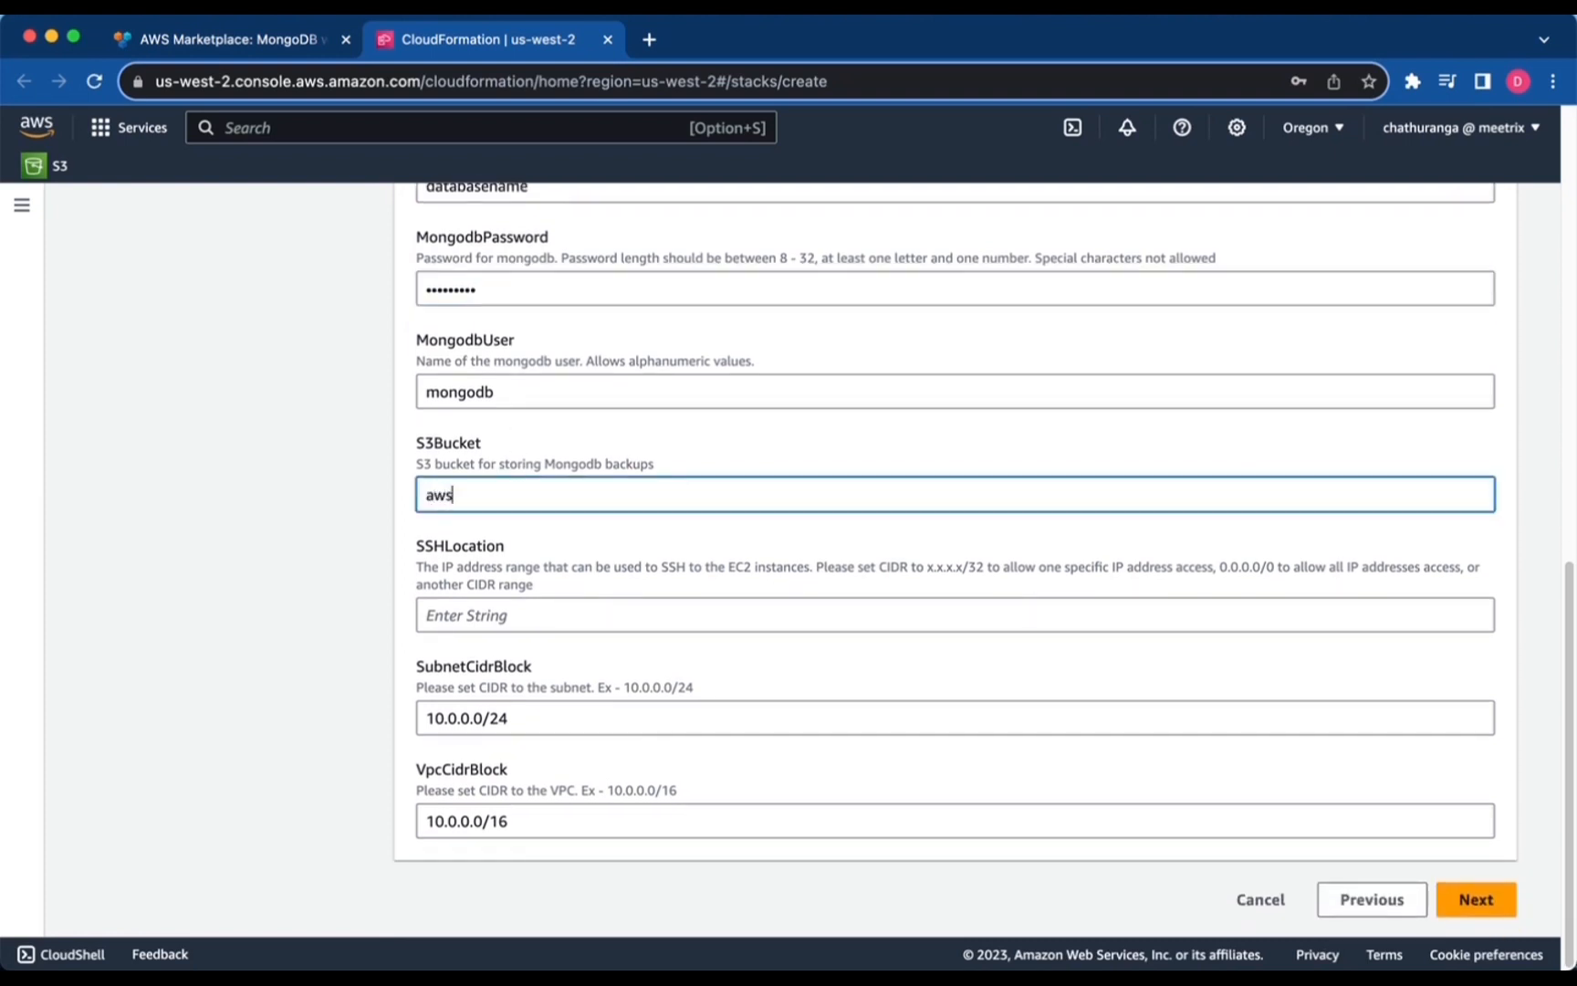
pyautogui.write('buckettest93')
pyautogui.click(474, 624)
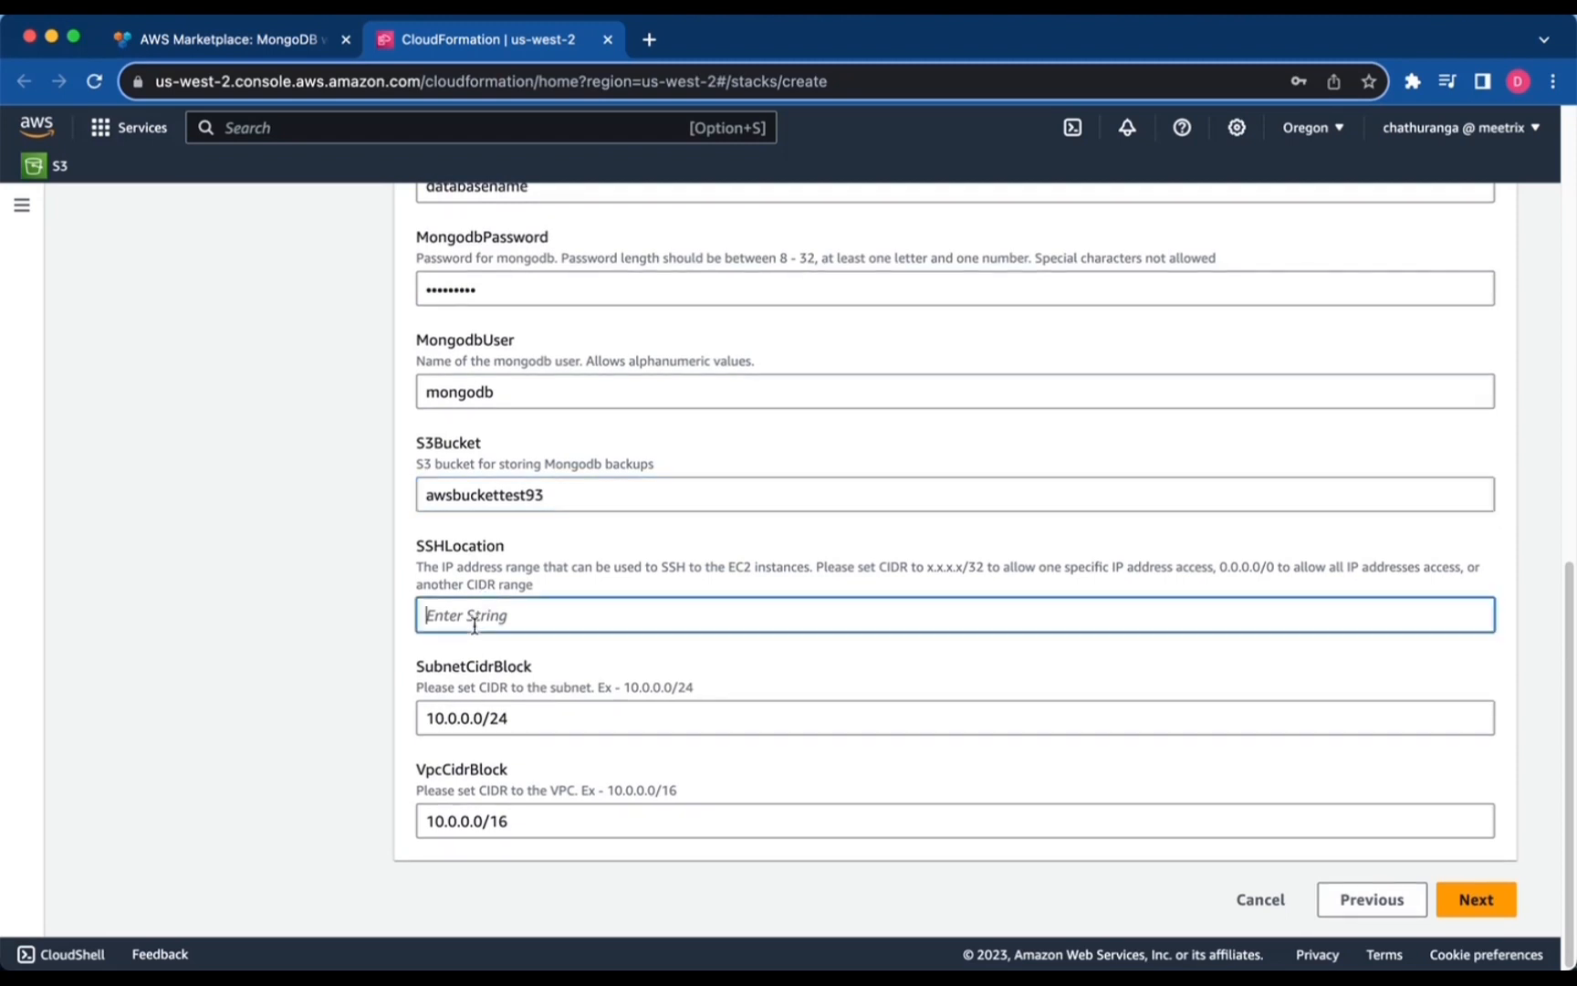
pyautogui.write('0.0.0.0/0')
# Review the remaining parameters and submit the stack details.
pyautogui.scroll(15, 470, 657)
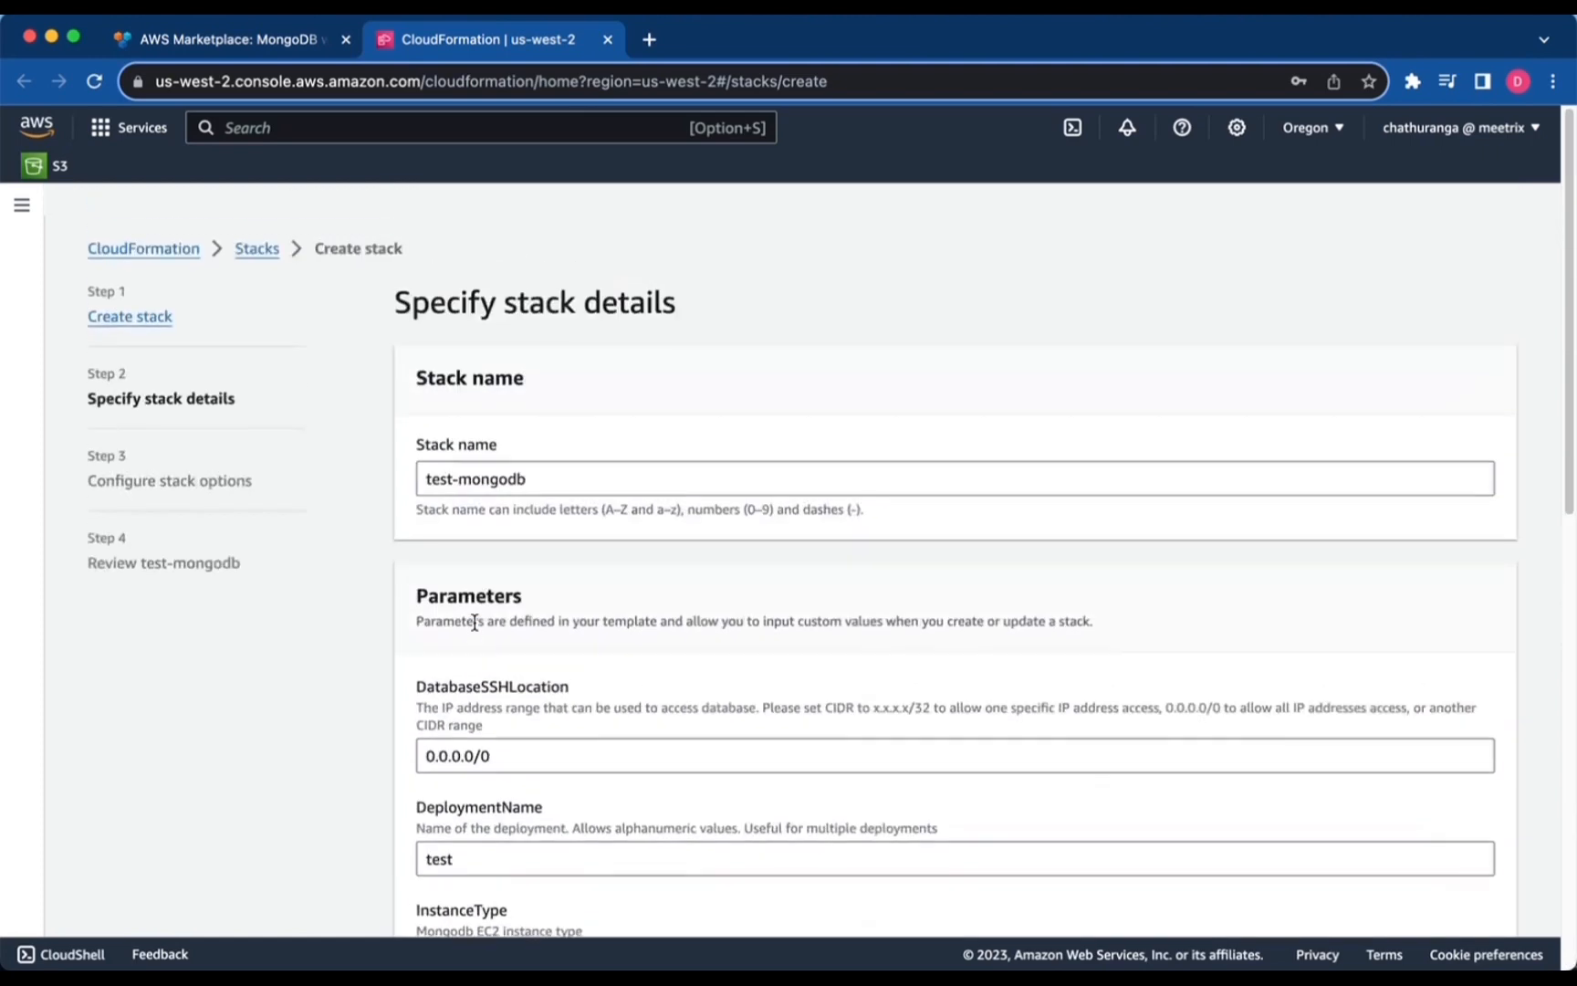
pyautogui.scroll(-3, 501, 534)
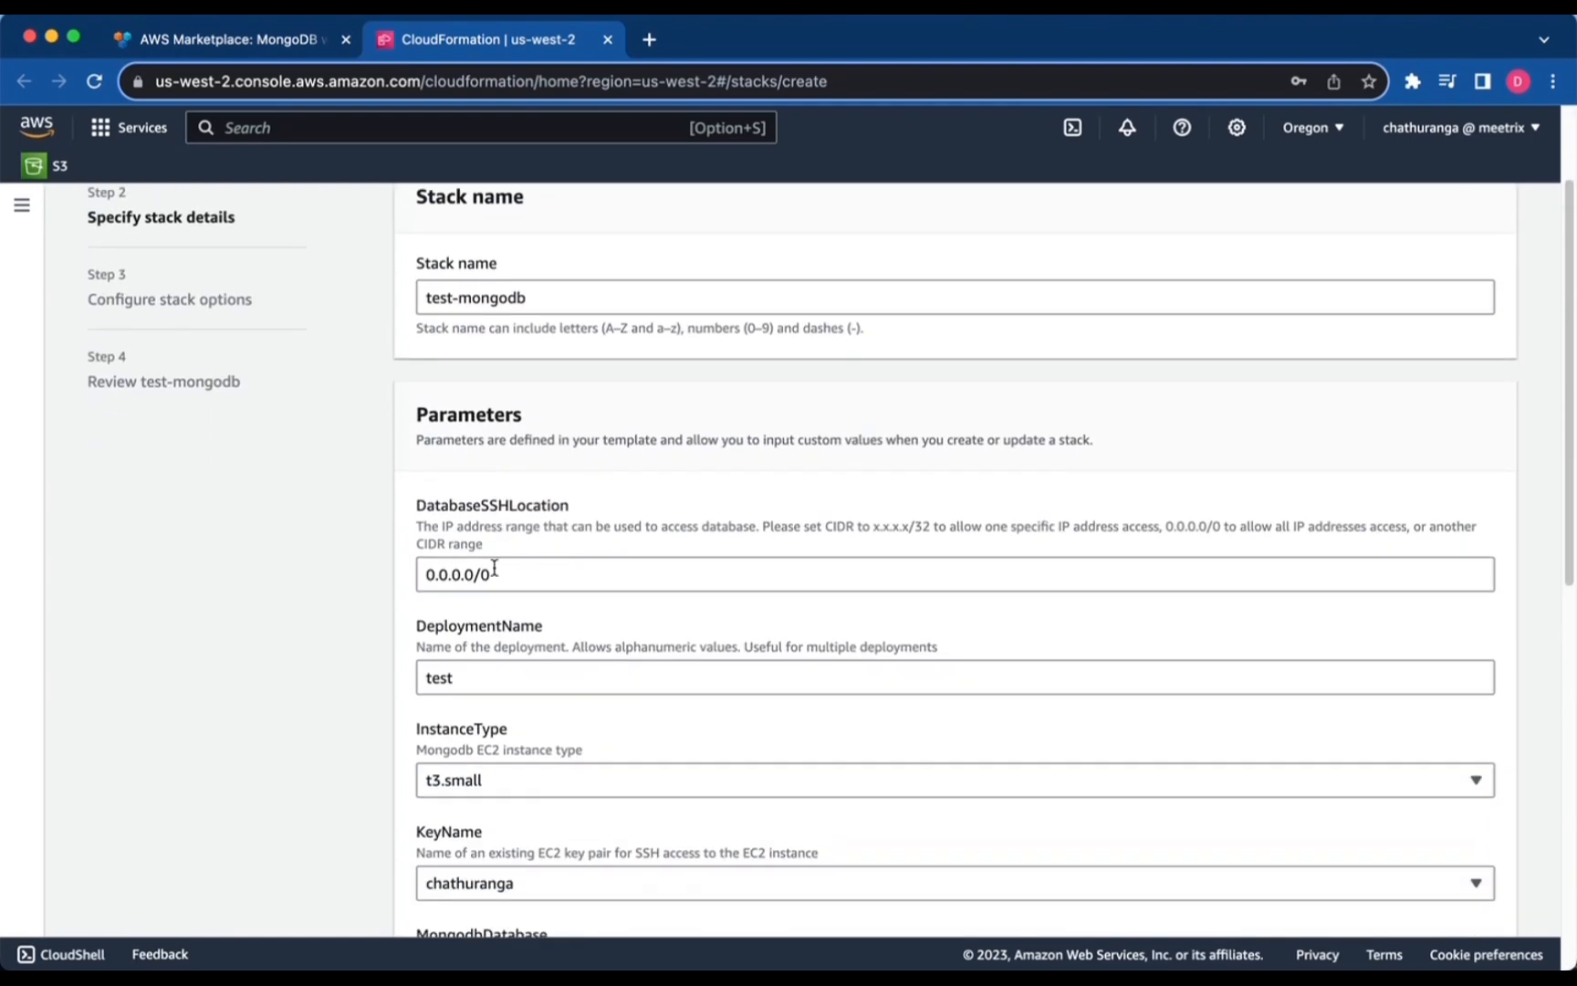
pyautogui.scroll(-4, 493, 581)
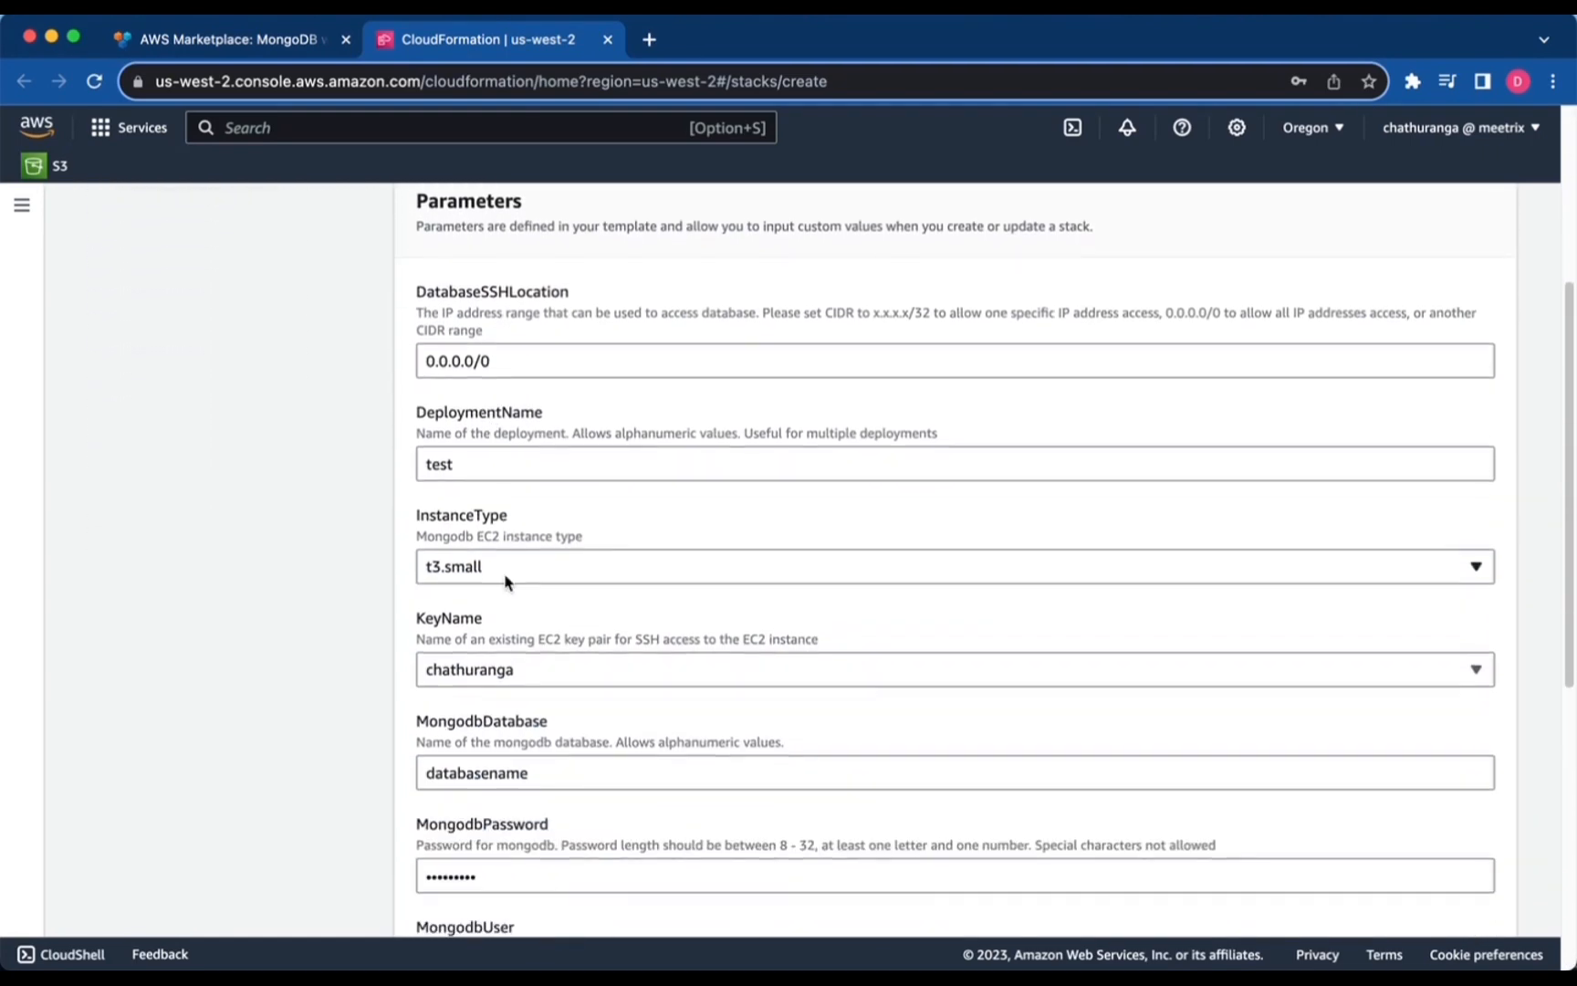
pyautogui.scroll(-4, 497, 591)
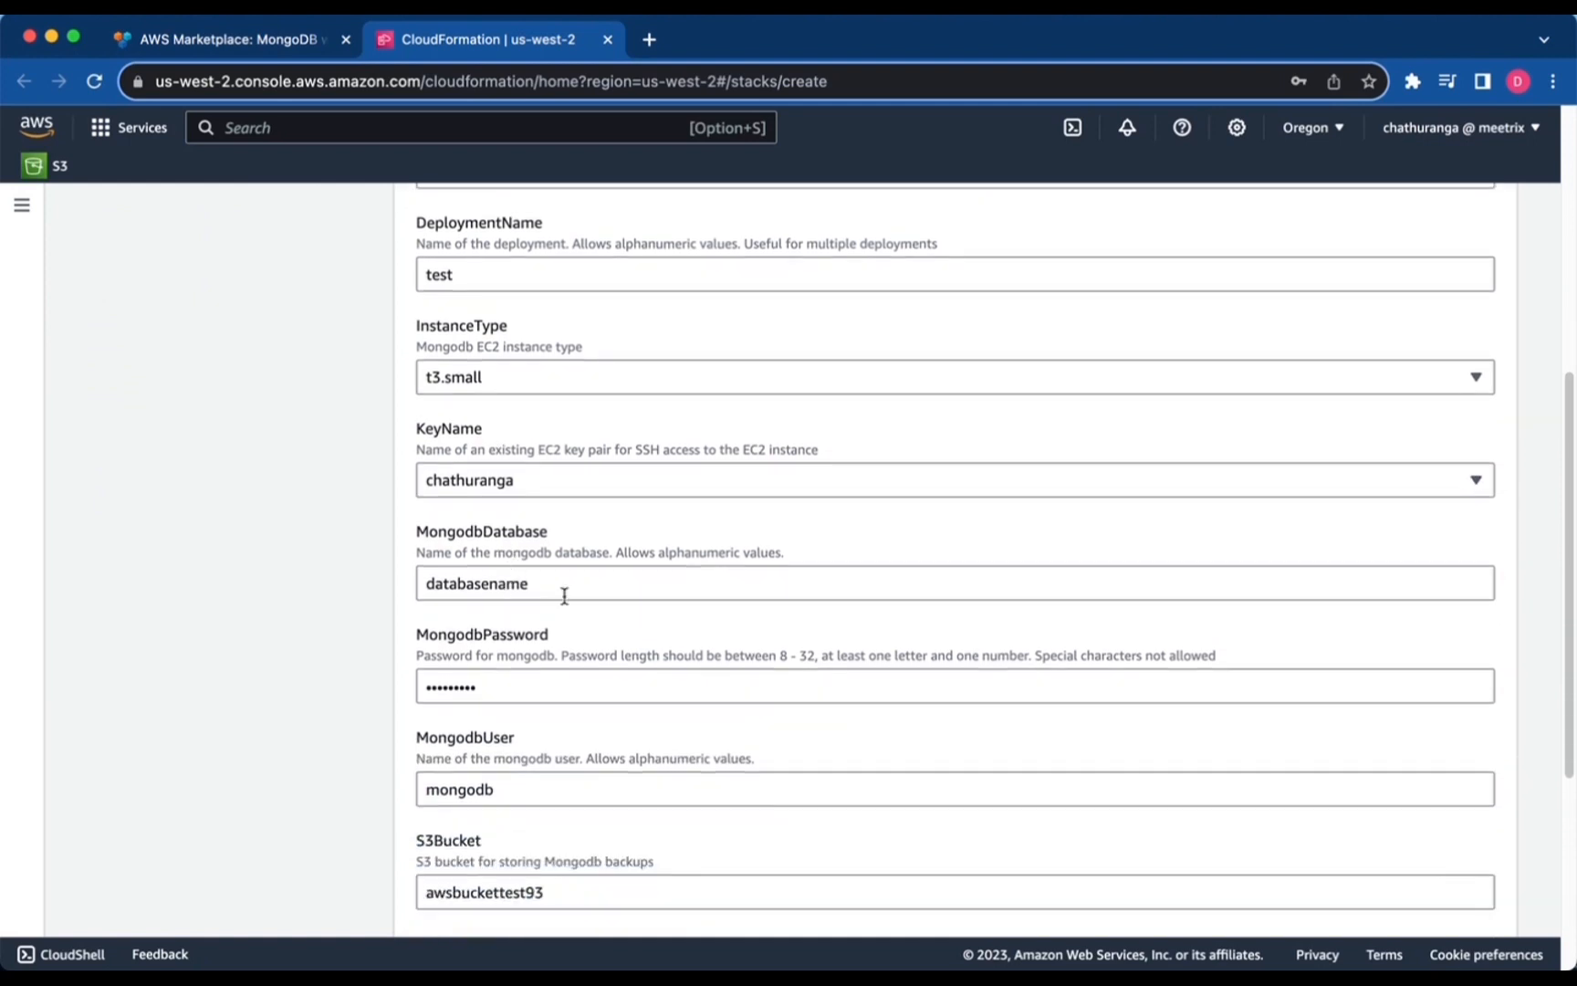
pyautogui.scroll(-1, 548, 586)
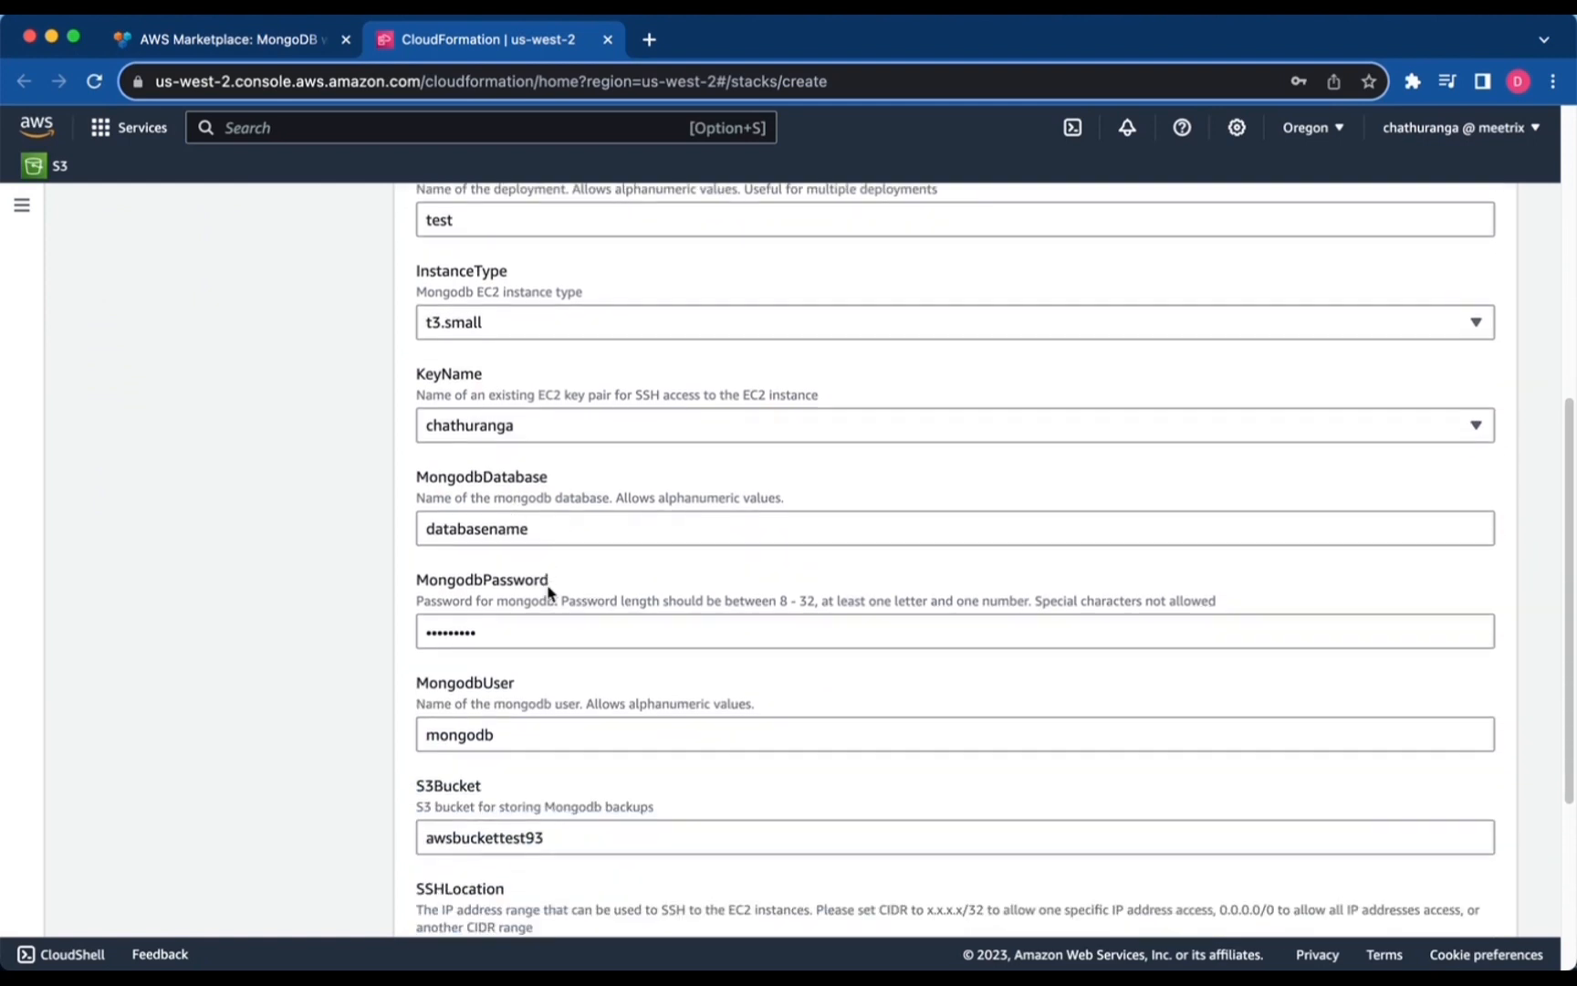
pyautogui.scroll(-2, 549, 592)
pyautogui.scroll(-2, 511, 539)
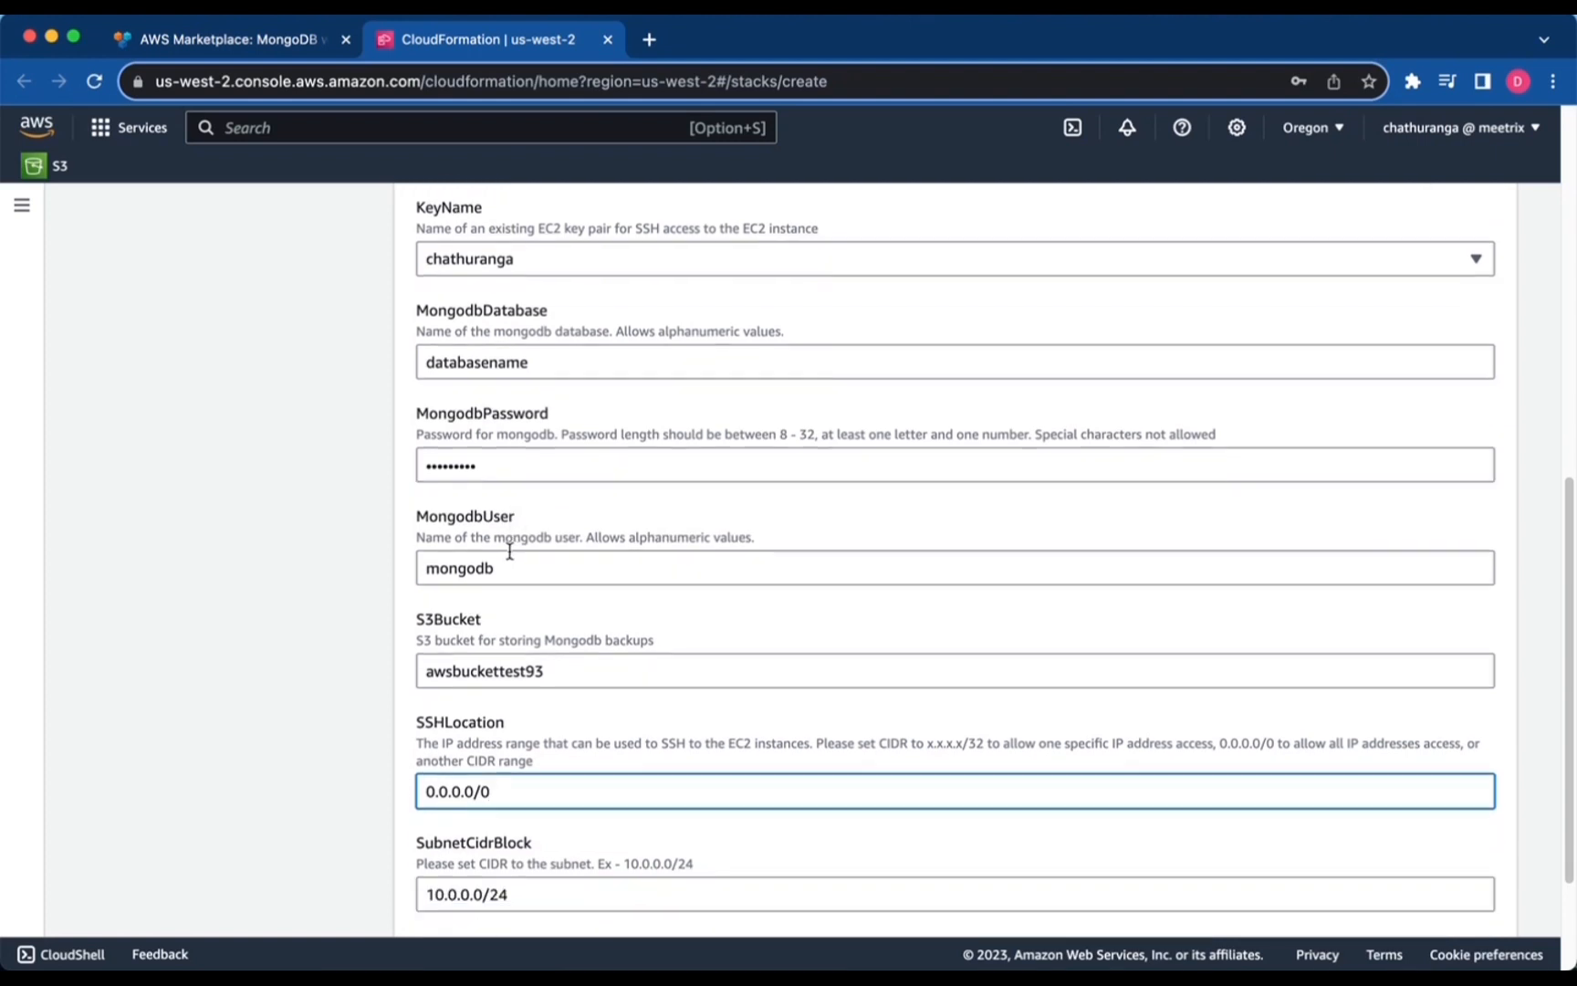
pyautogui.scroll(-4, 511, 566)
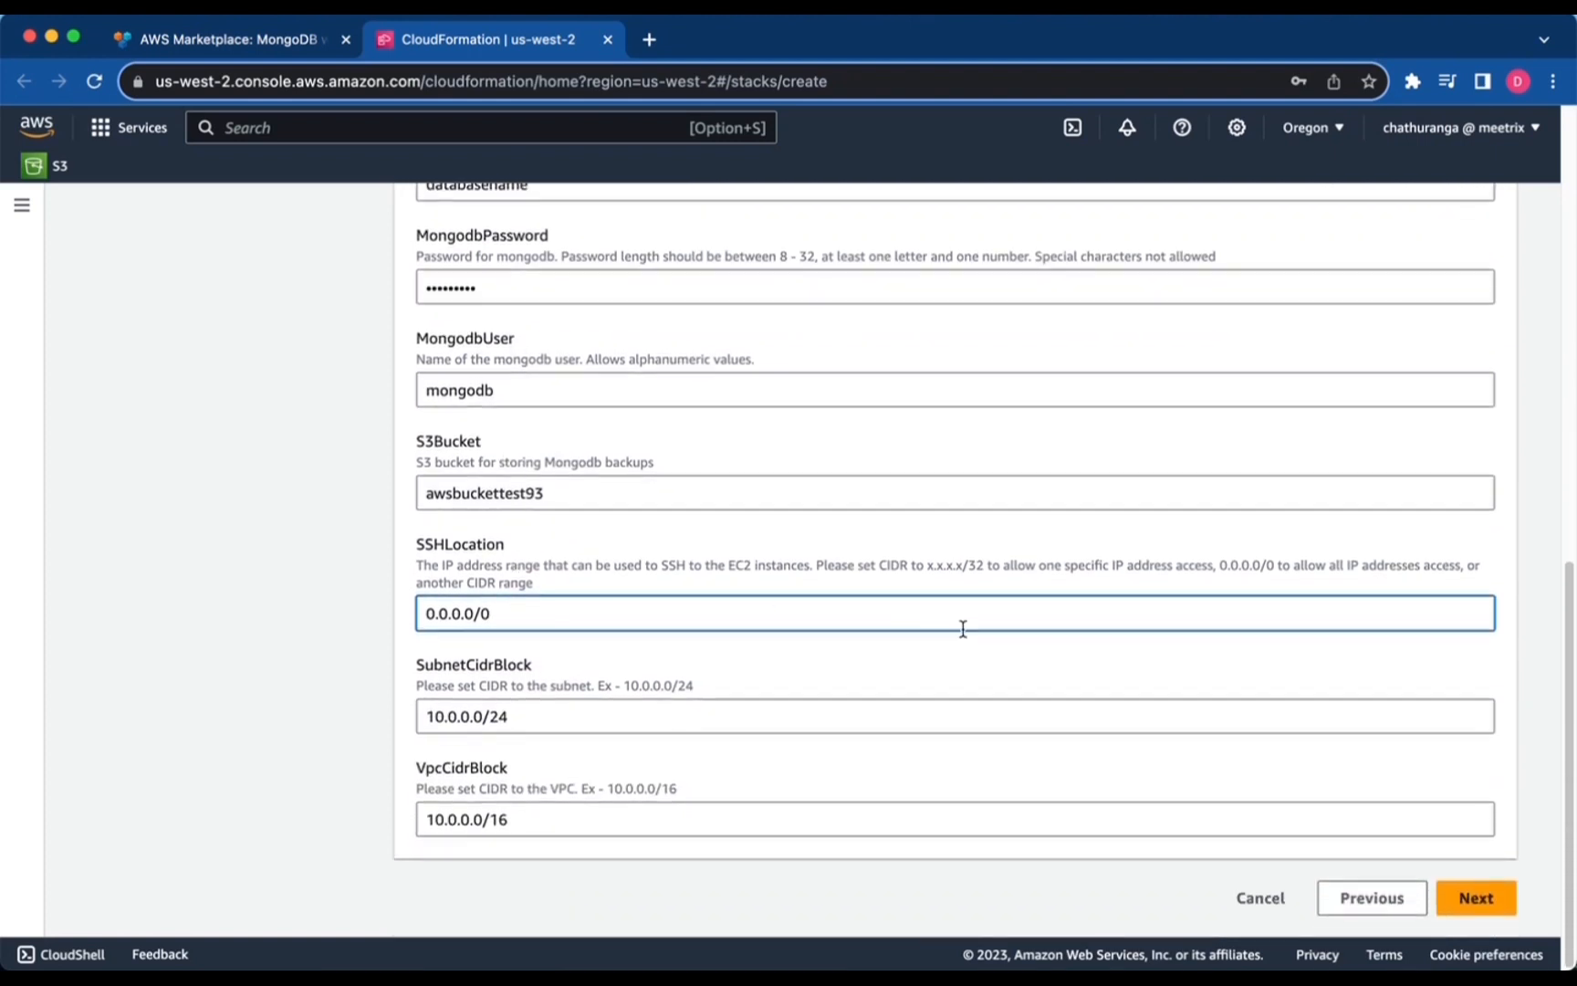
pyautogui.click(1470, 909)
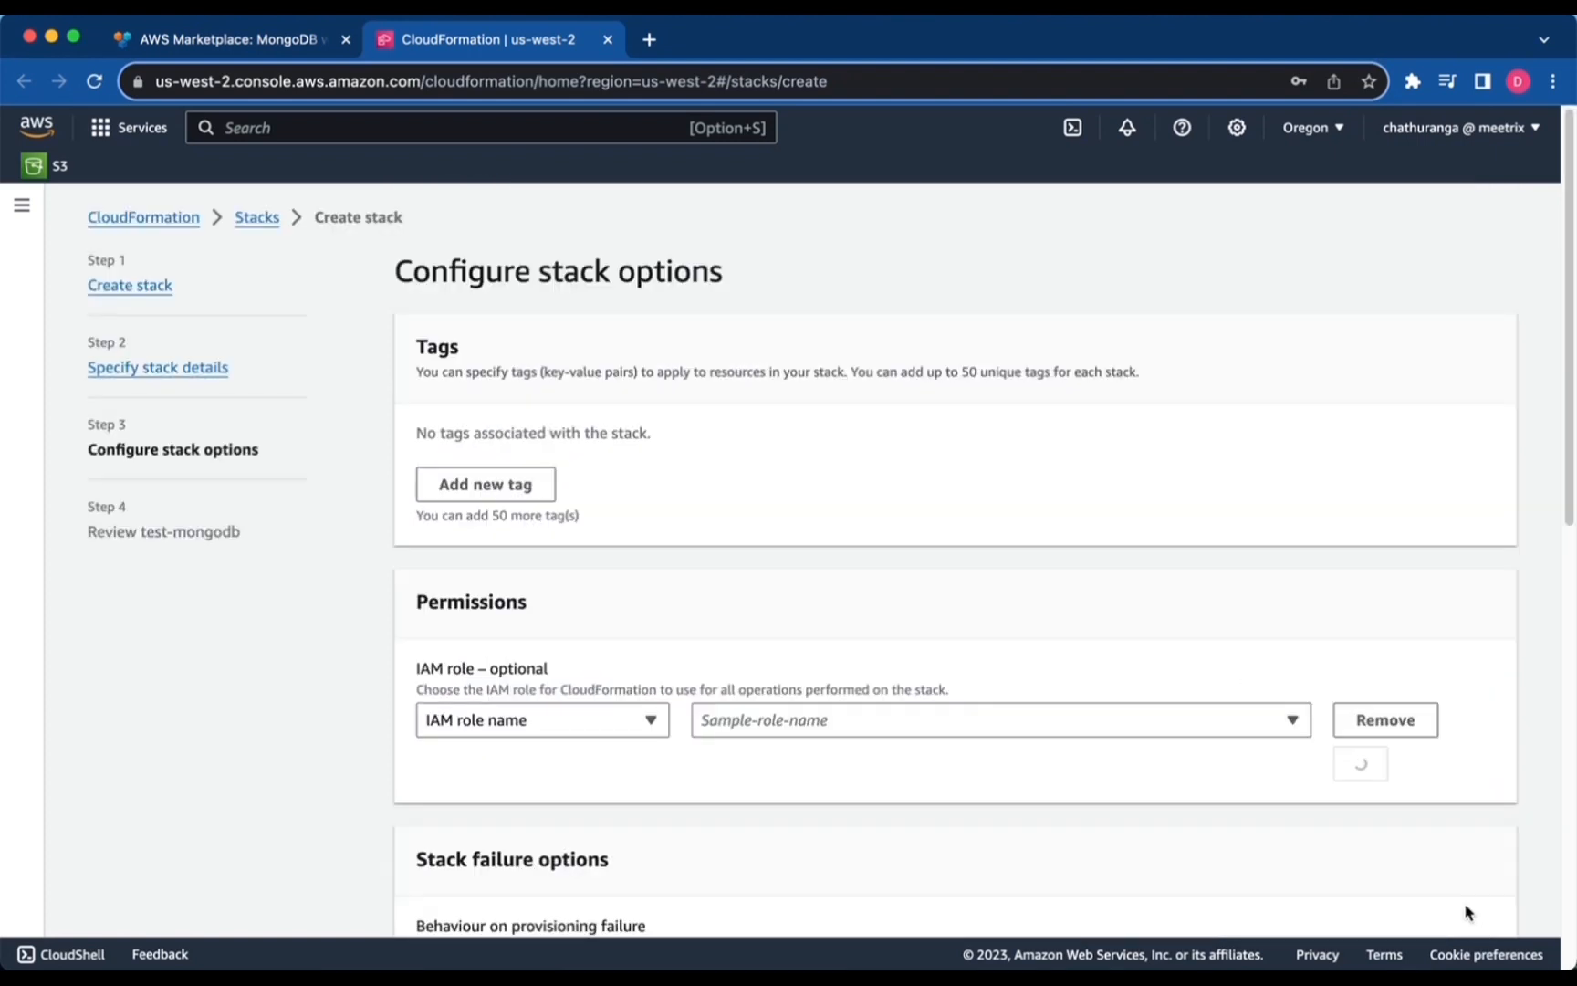
# Accept the default stack options and go to the review page.
pyautogui.scroll(-5, 937, 662)
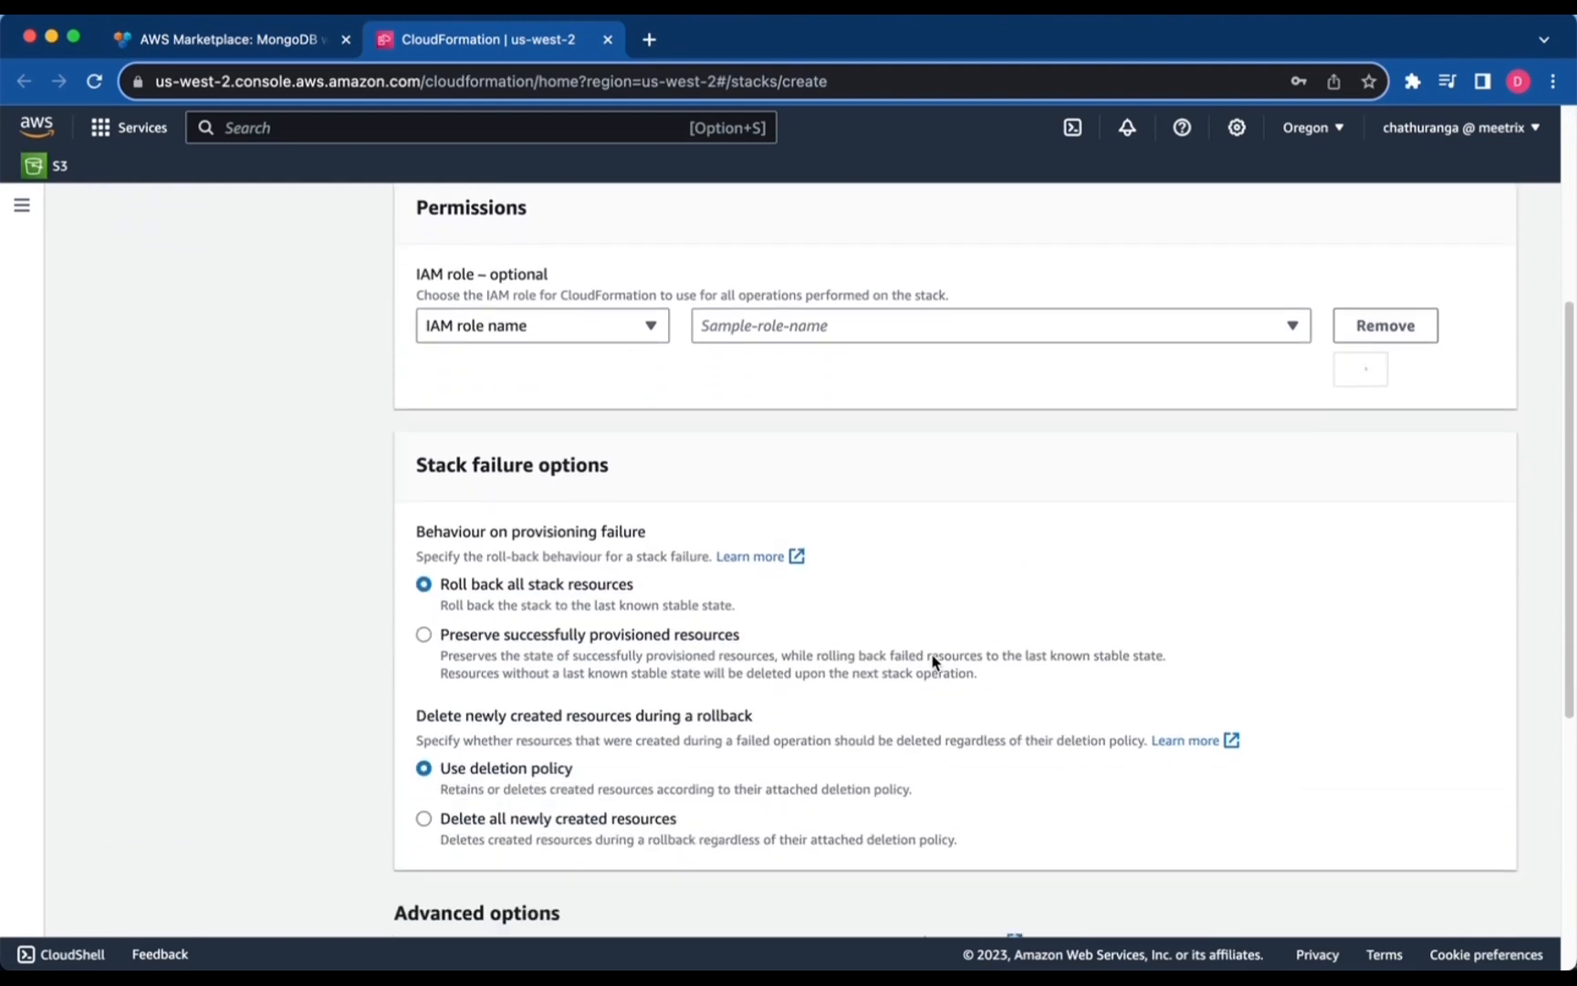
pyautogui.scroll(-1, 876, 648)
pyautogui.scroll(-5, 578, 605)
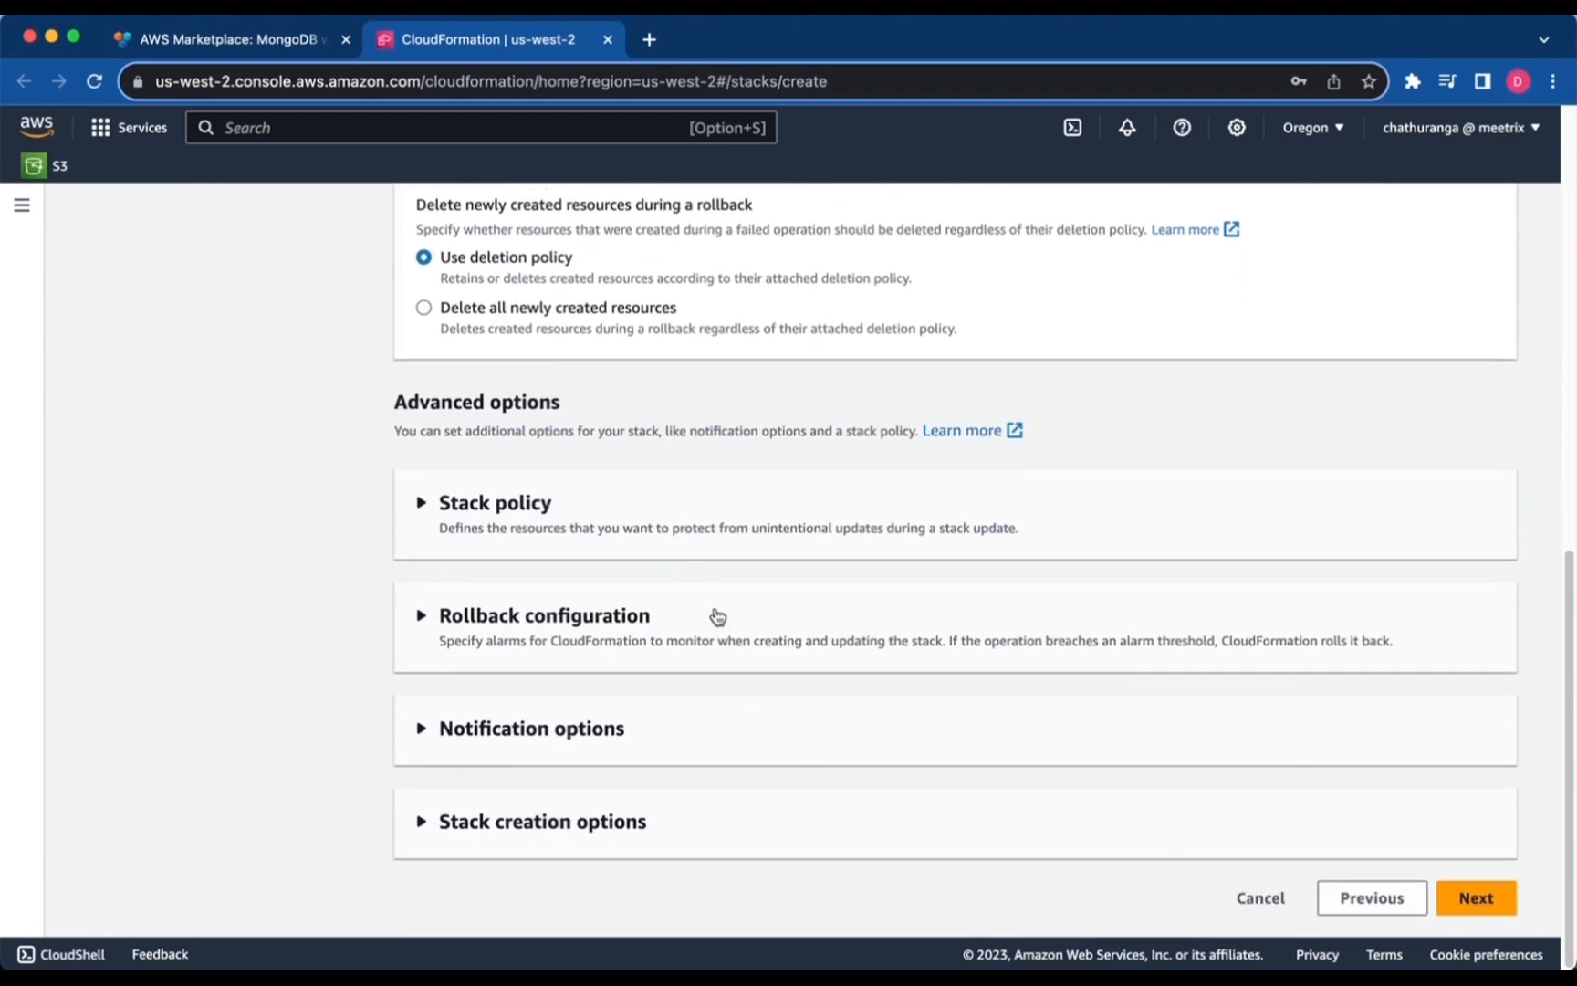
pyautogui.click(1482, 906)
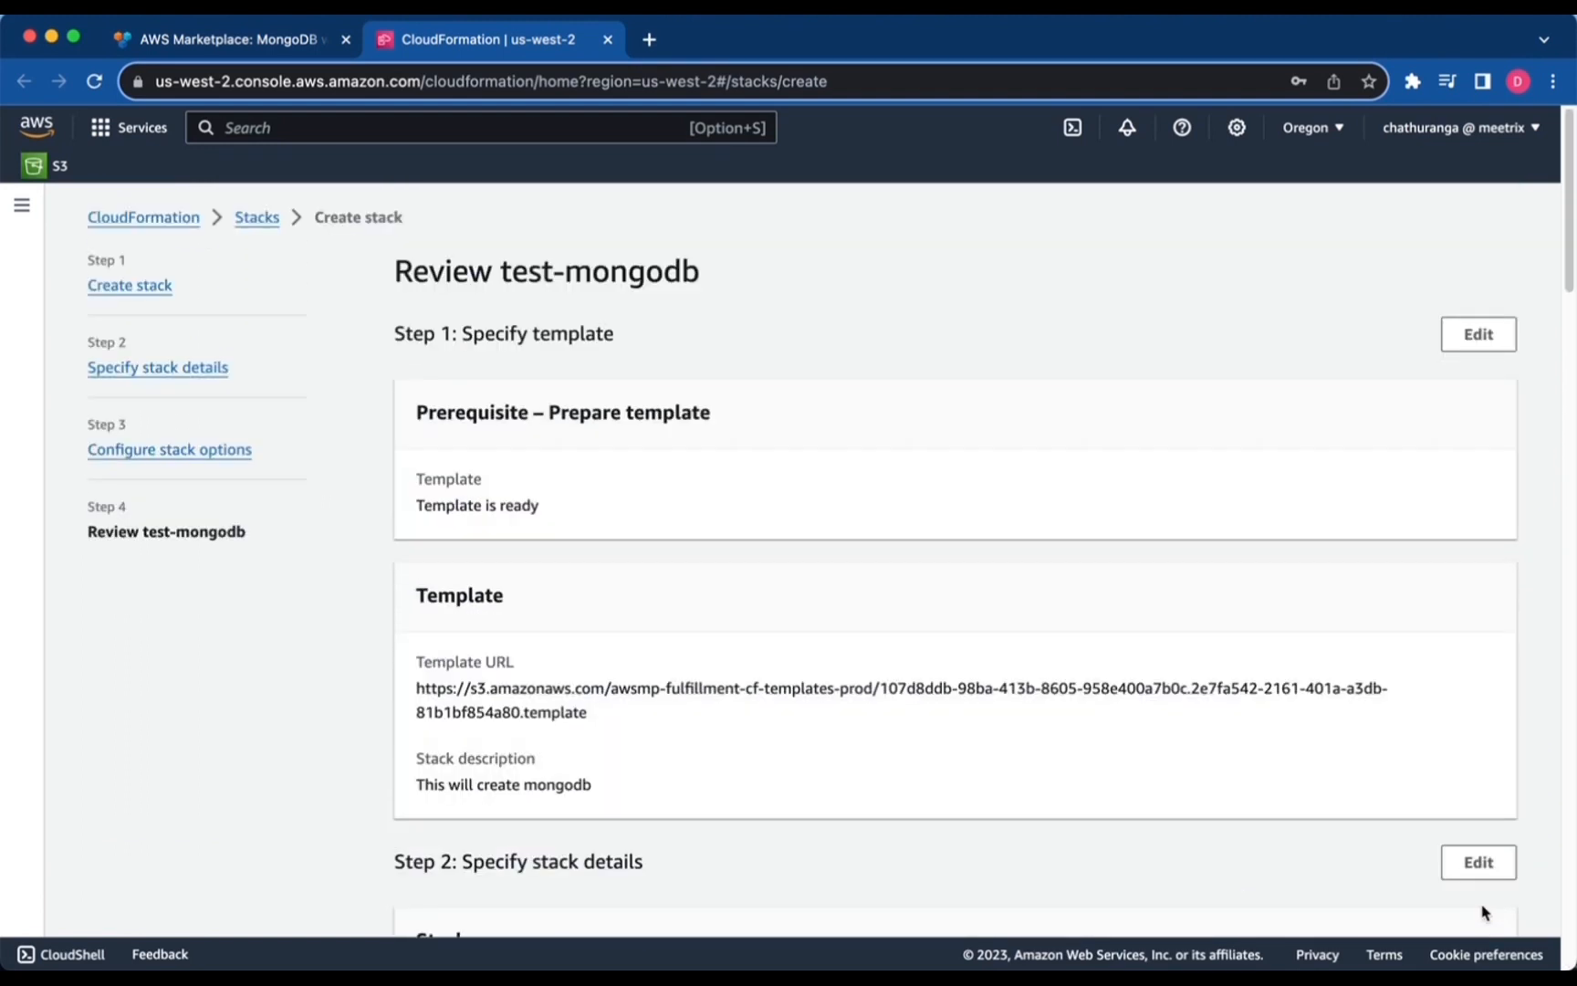
# Acknowledge that CloudFormation might create IAM resources and submit the test-mongodb stack.
pyautogui.scroll(-10, 759, 612)
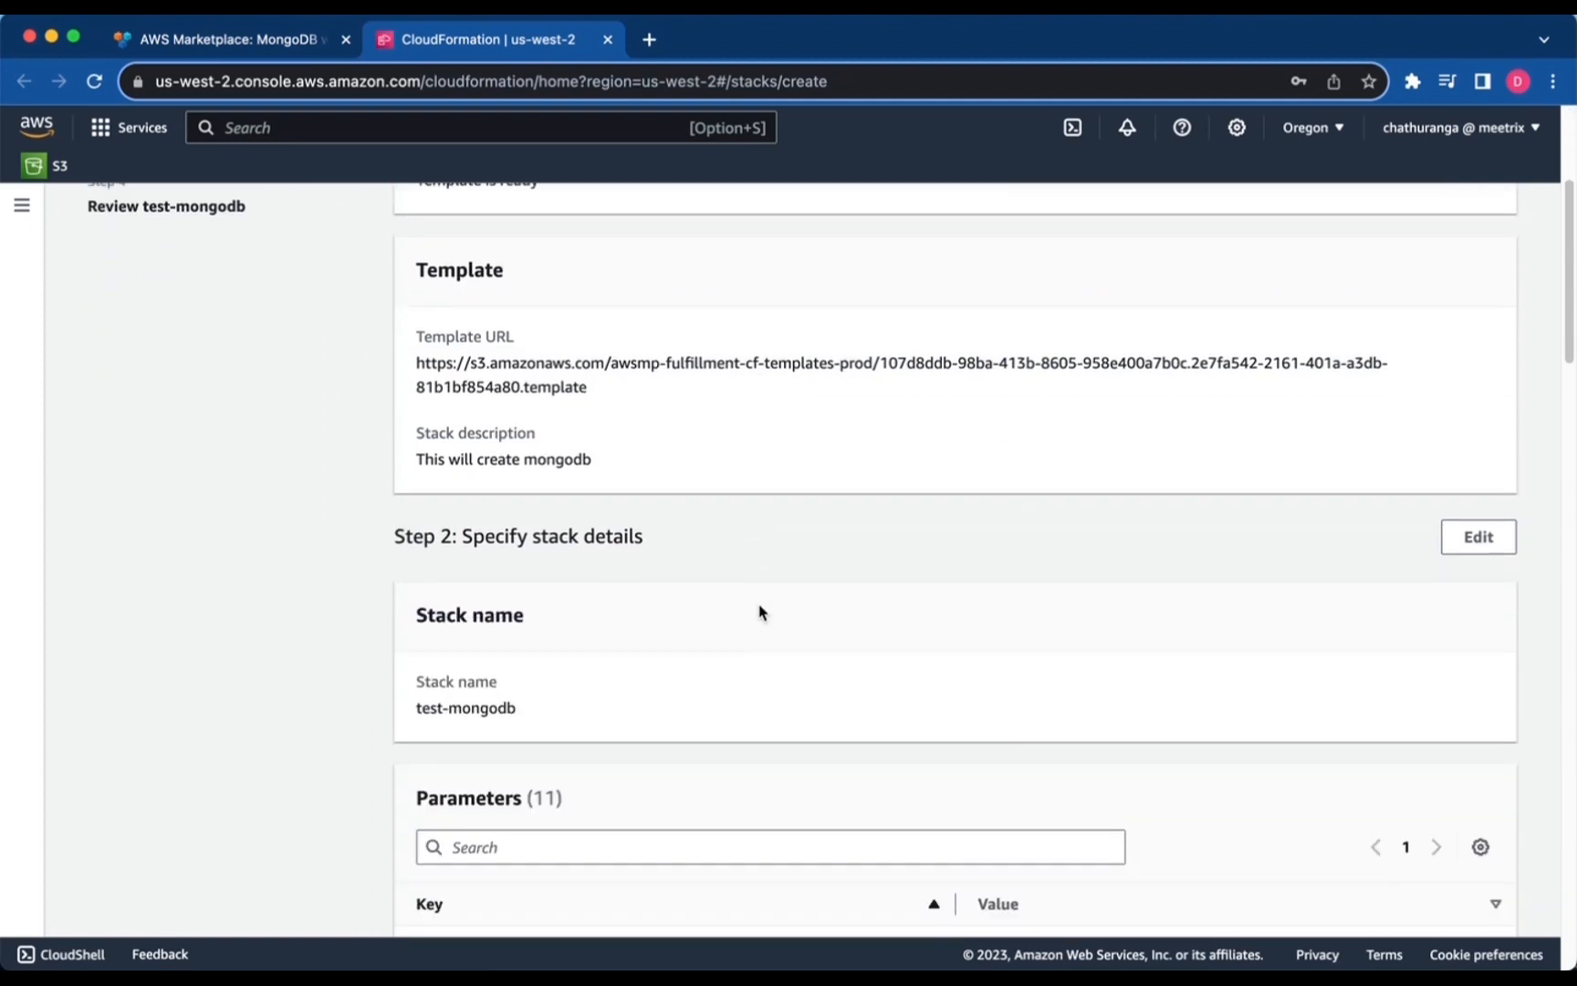
pyautogui.scroll(-12, 862, 589)
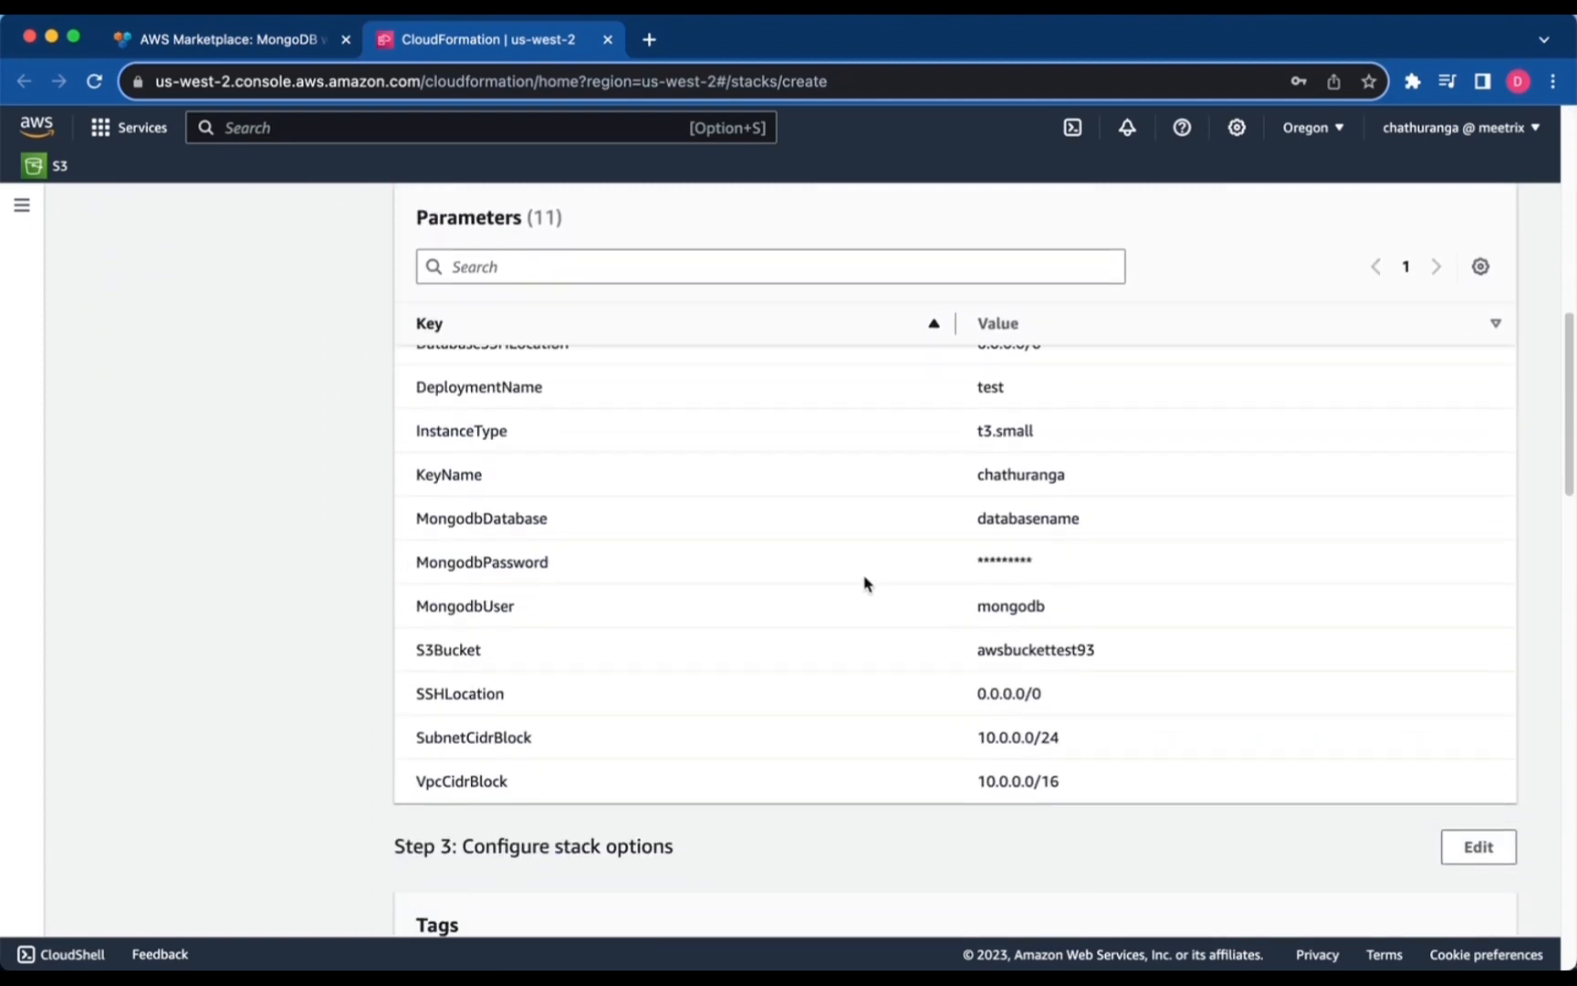
pyautogui.scroll(-14, 874, 595)
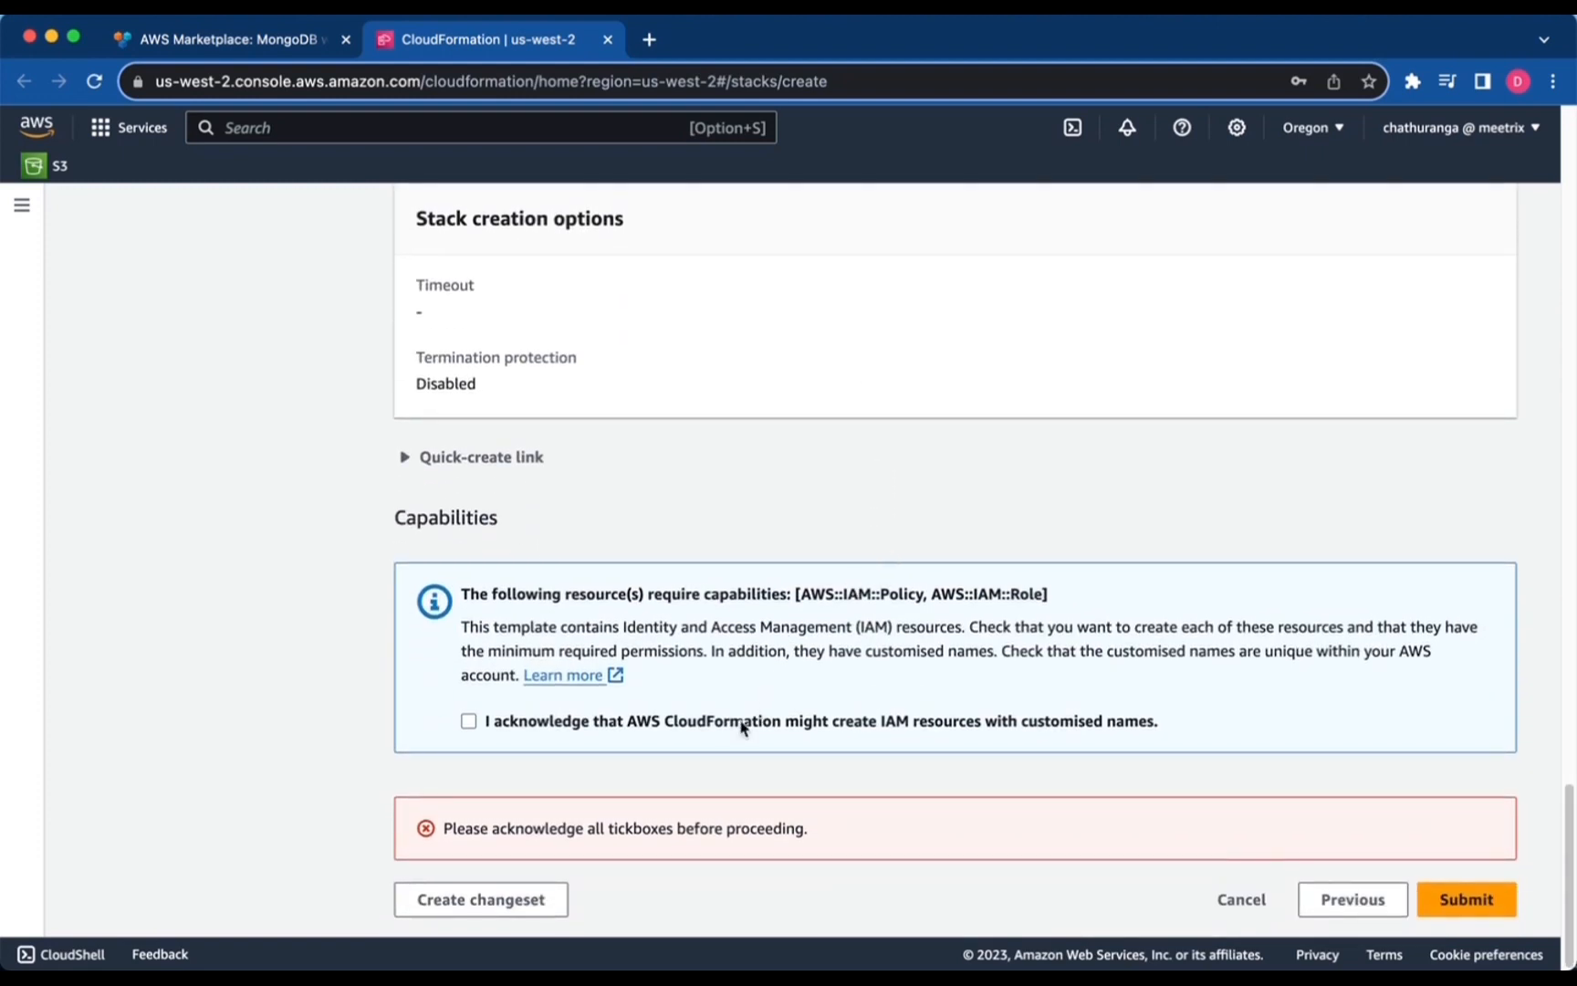
pyautogui.click(730, 720)
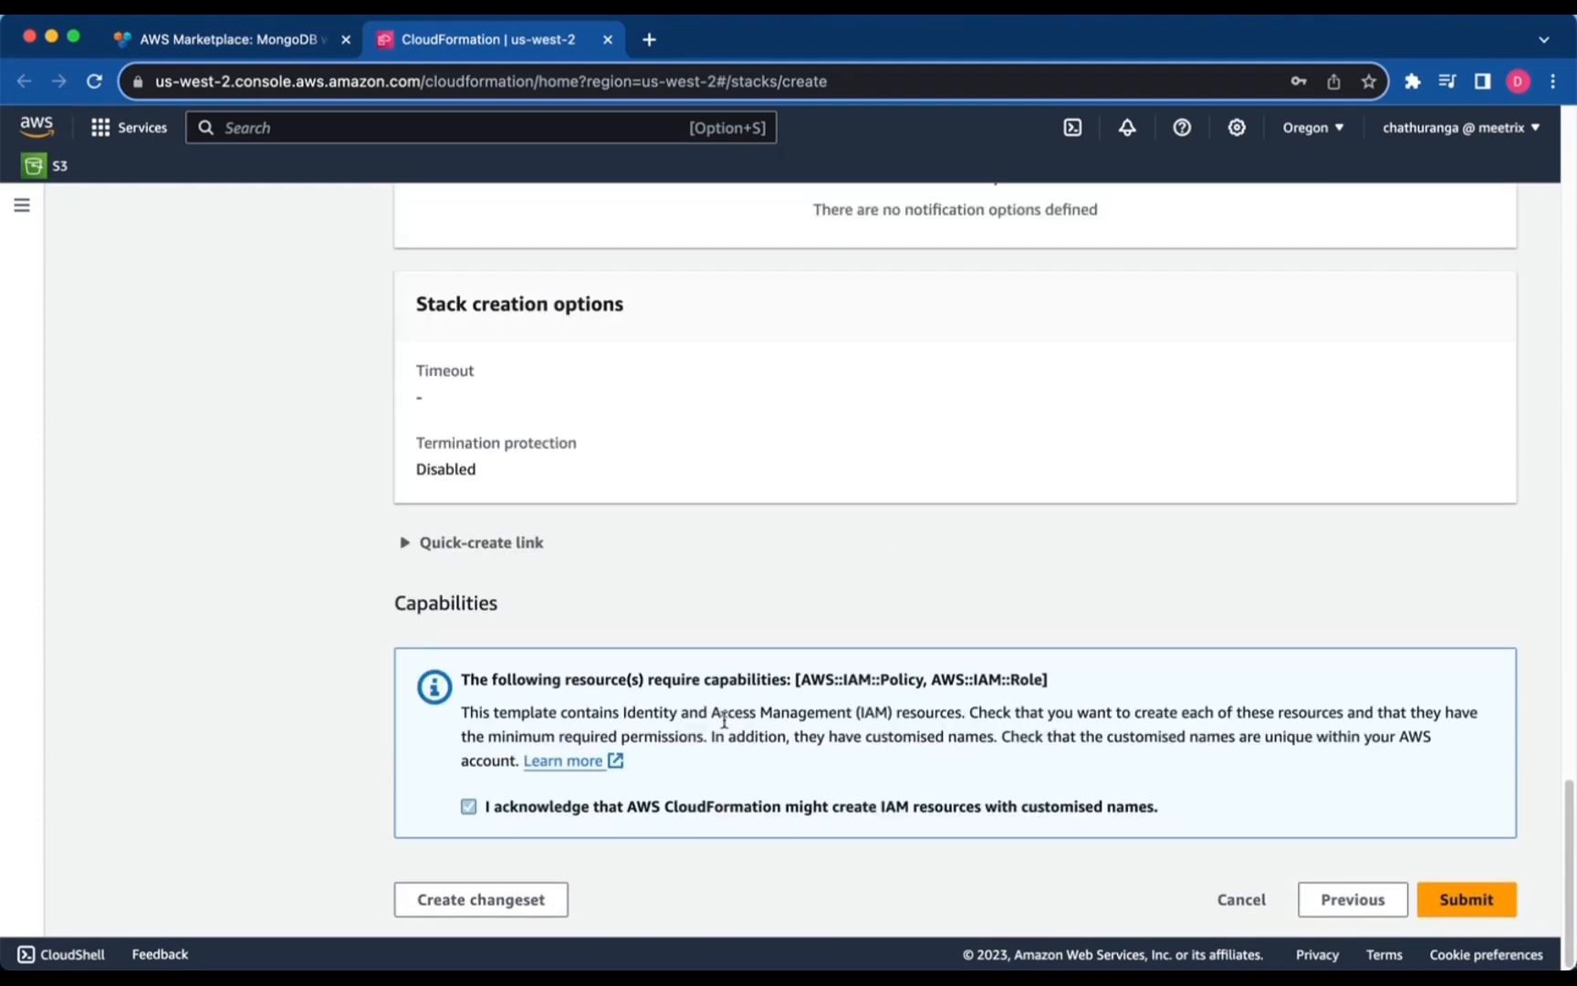
pyautogui.click(1480, 900)
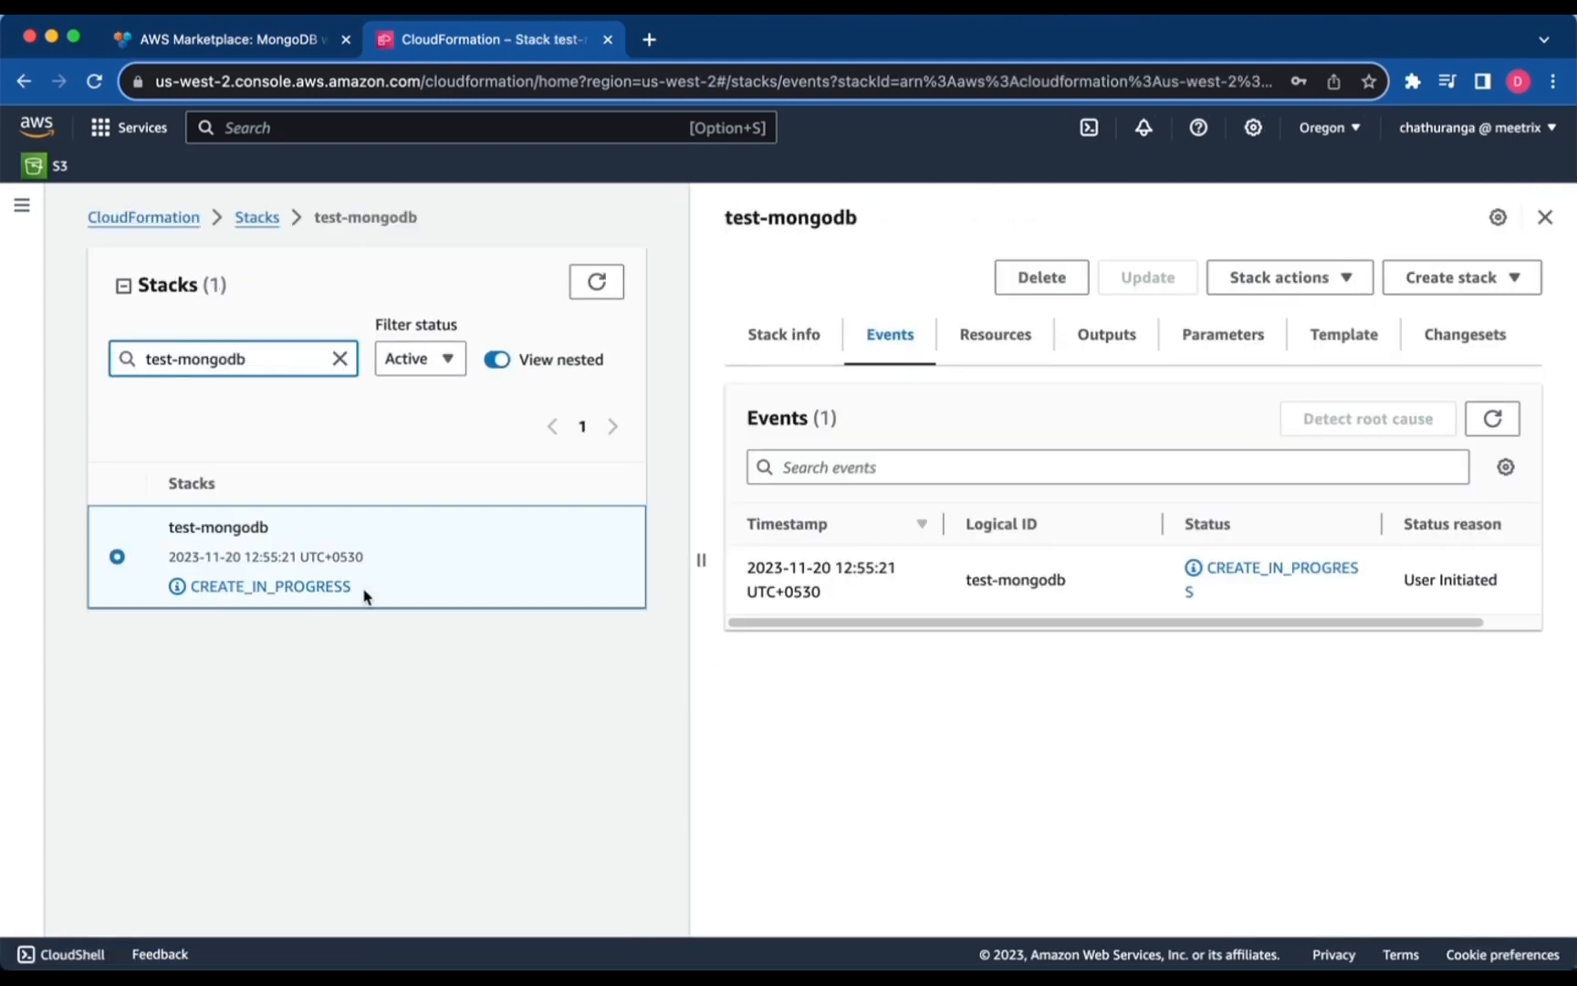
# Wait for test-mongodb to go from CREATE_IN_PROGRESS to CREATE_COMPLETE.
pyautogui.moveTo(364, 596); pyautogui.dragTo(233, 610)
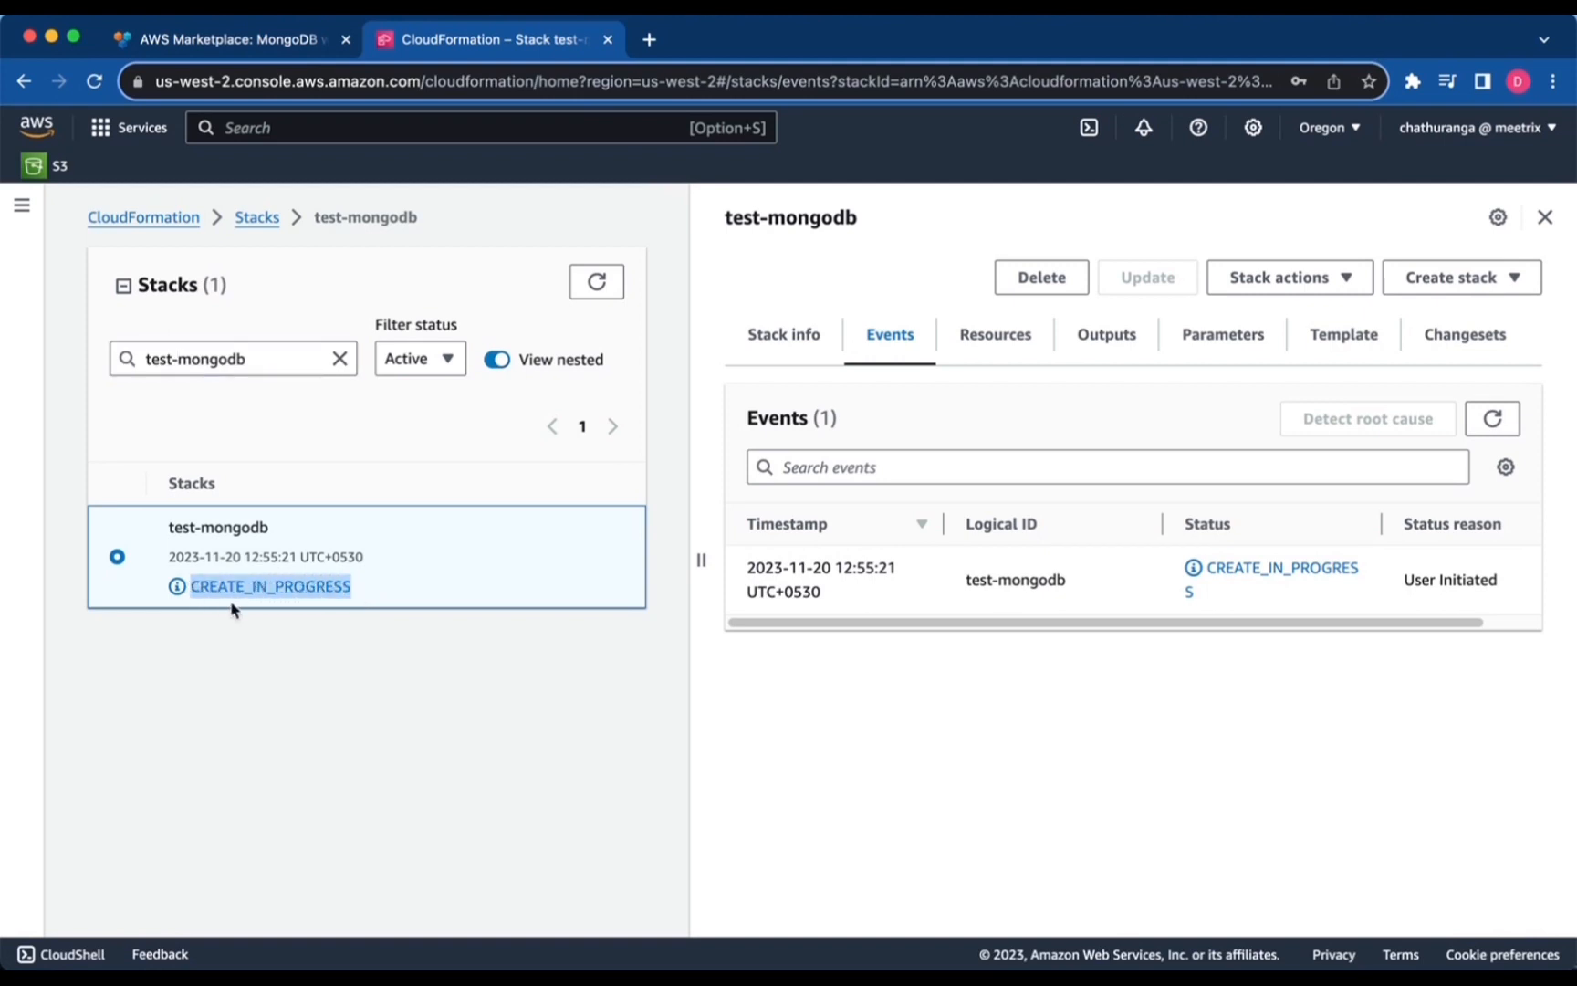
pyautogui.click(299, 630)
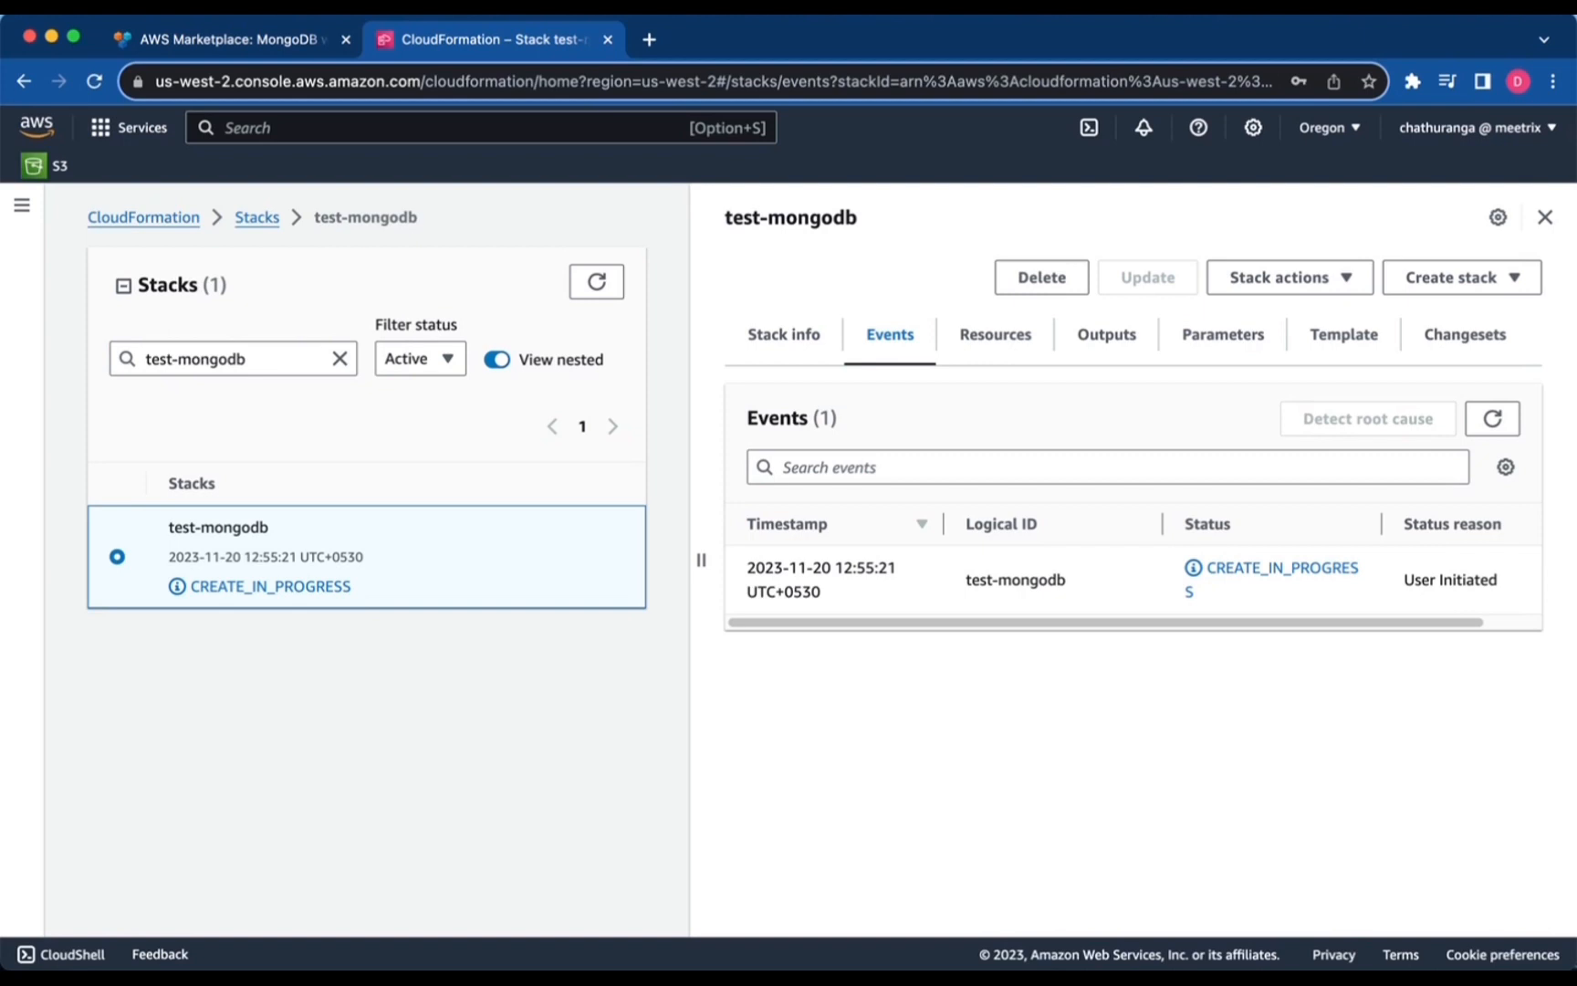
pyautogui.moveTo(329, 589); pyautogui.dragTo(223, 587)
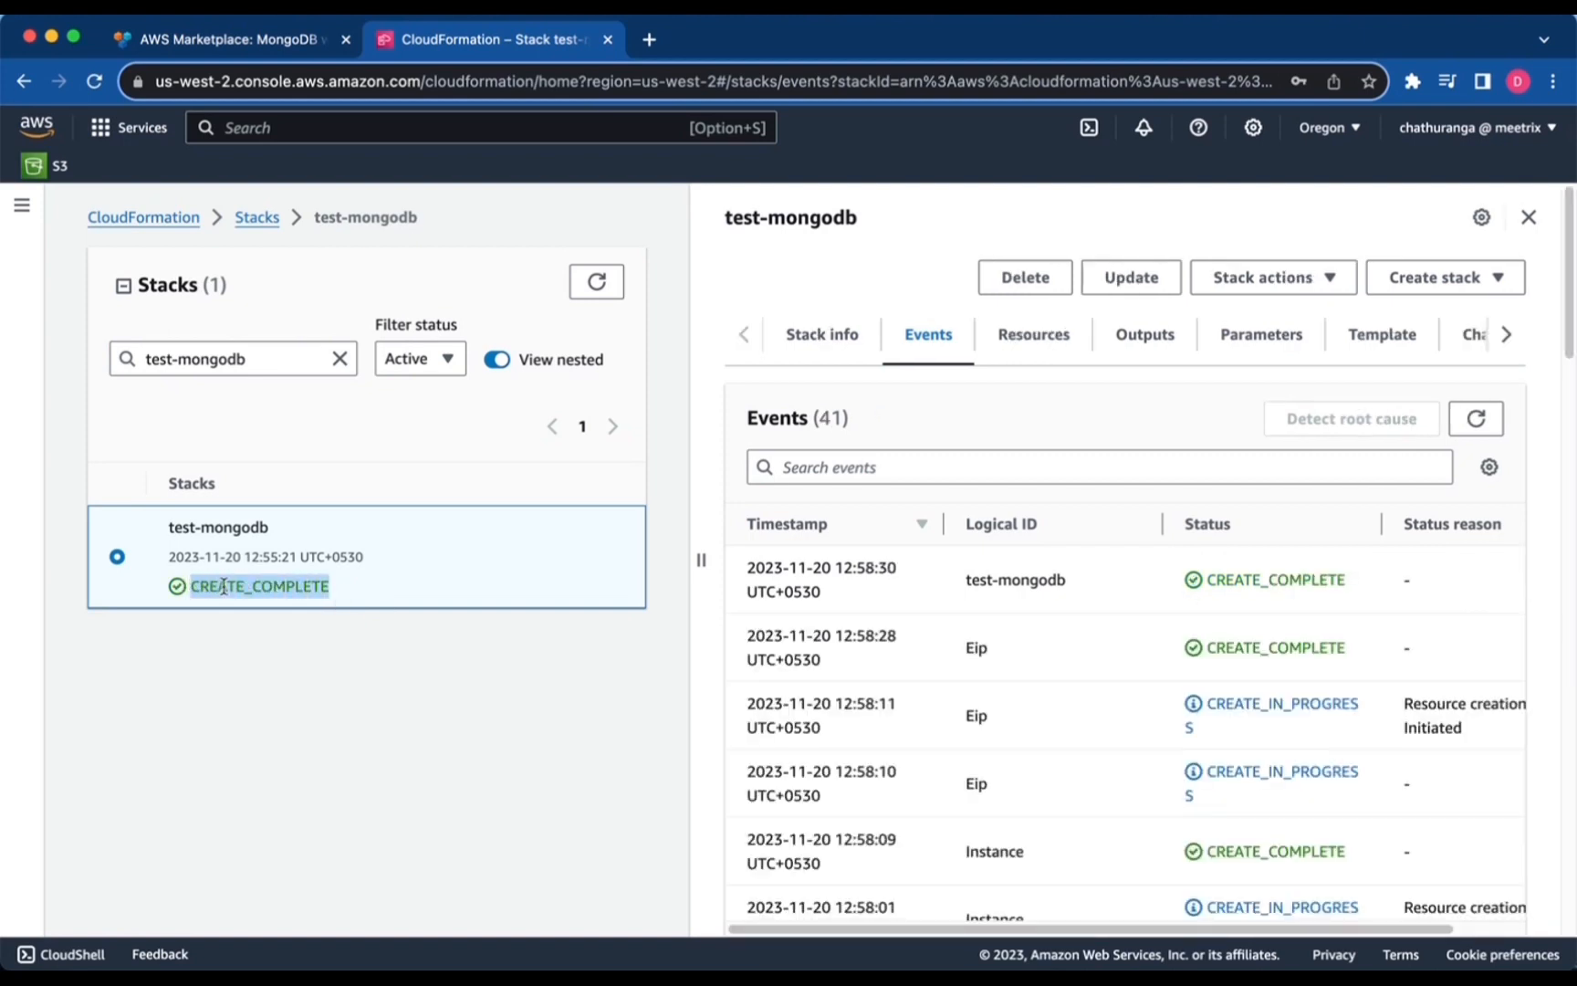
pyautogui.click(246, 657)
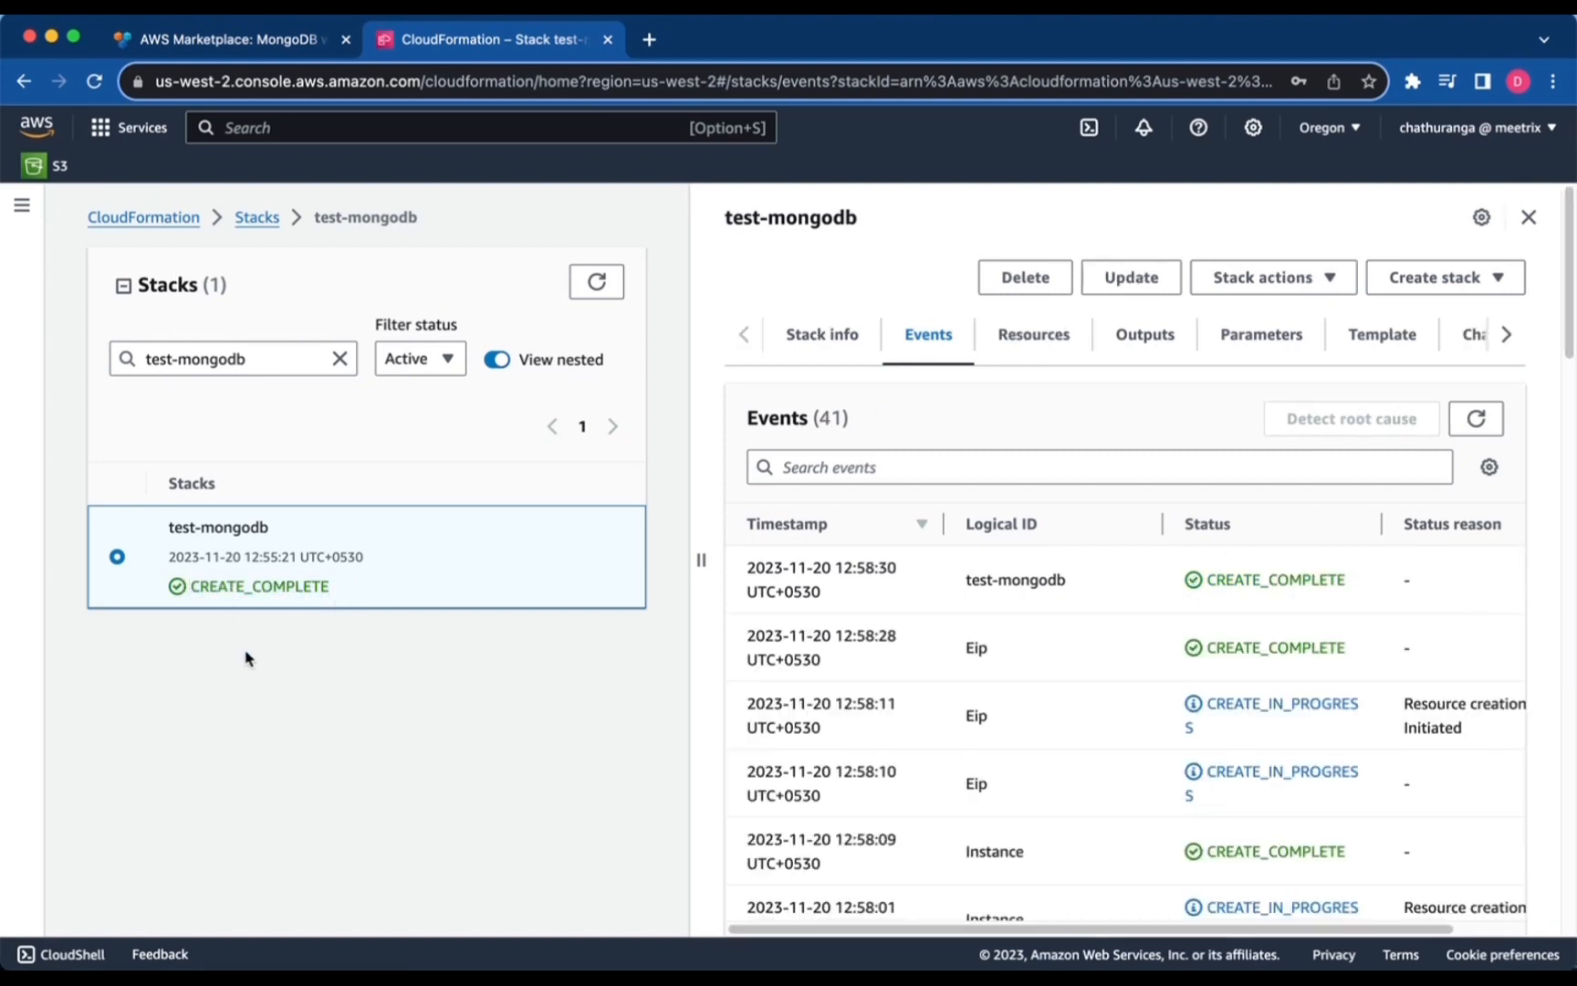
# Copy the stack's PublicIp output value 52.38.73.252.
pyautogui.click(1150, 336)
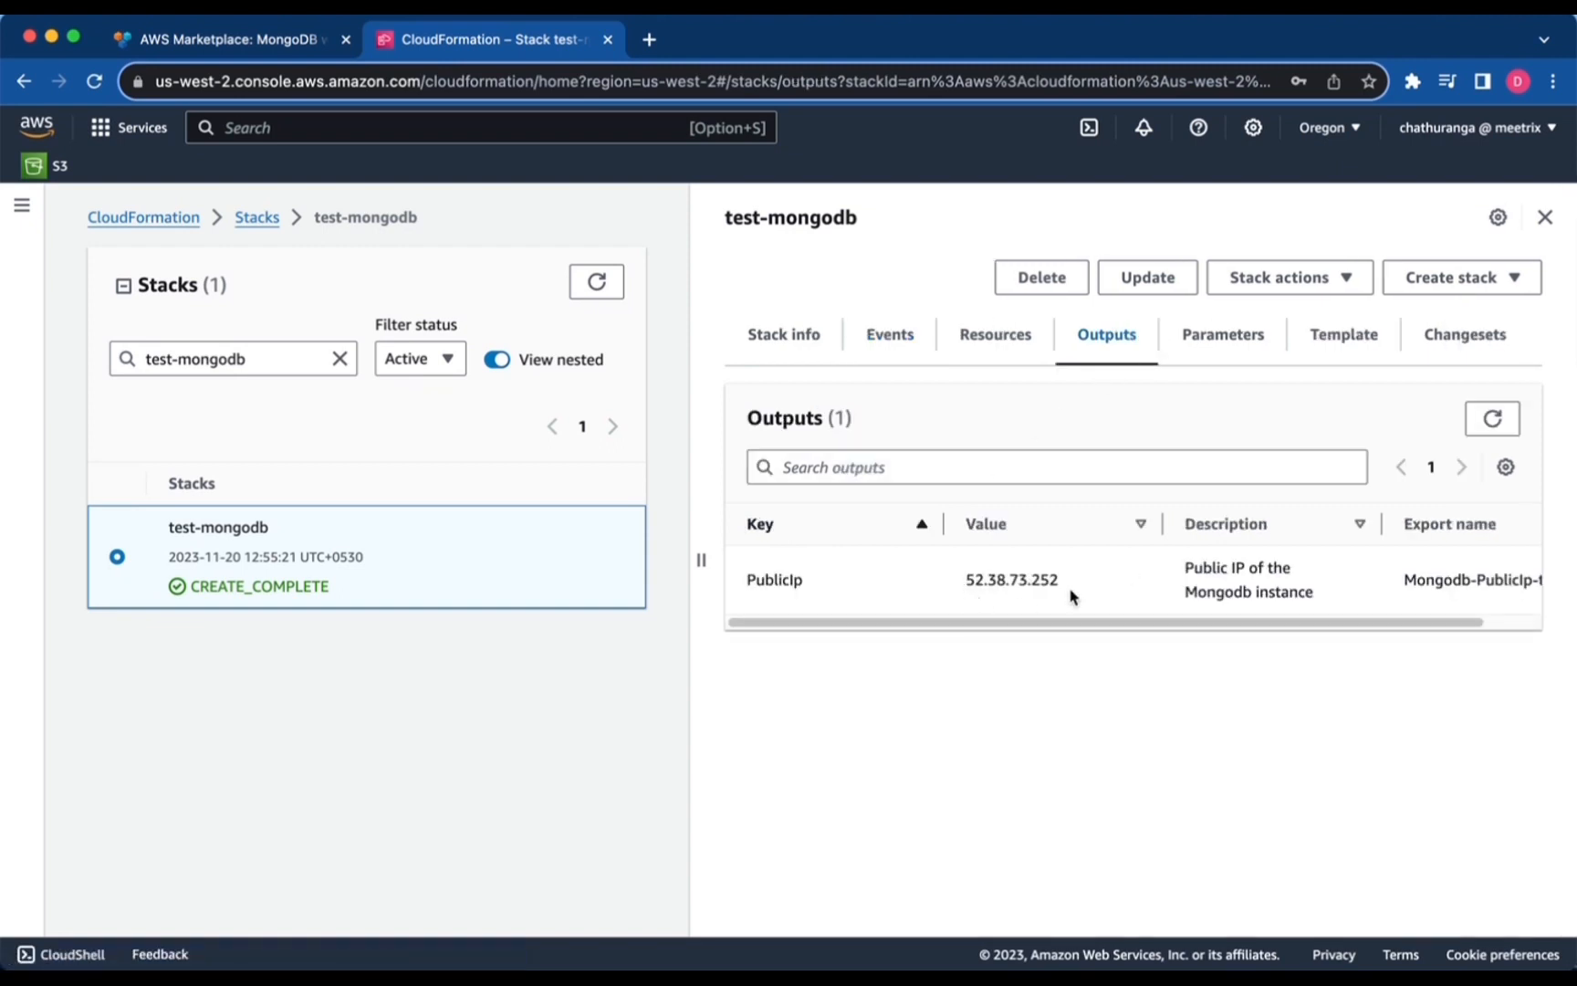
pyautogui.moveTo(1064, 581); pyautogui.dragTo(965, 579)
pyautogui.rightClick(982, 581)
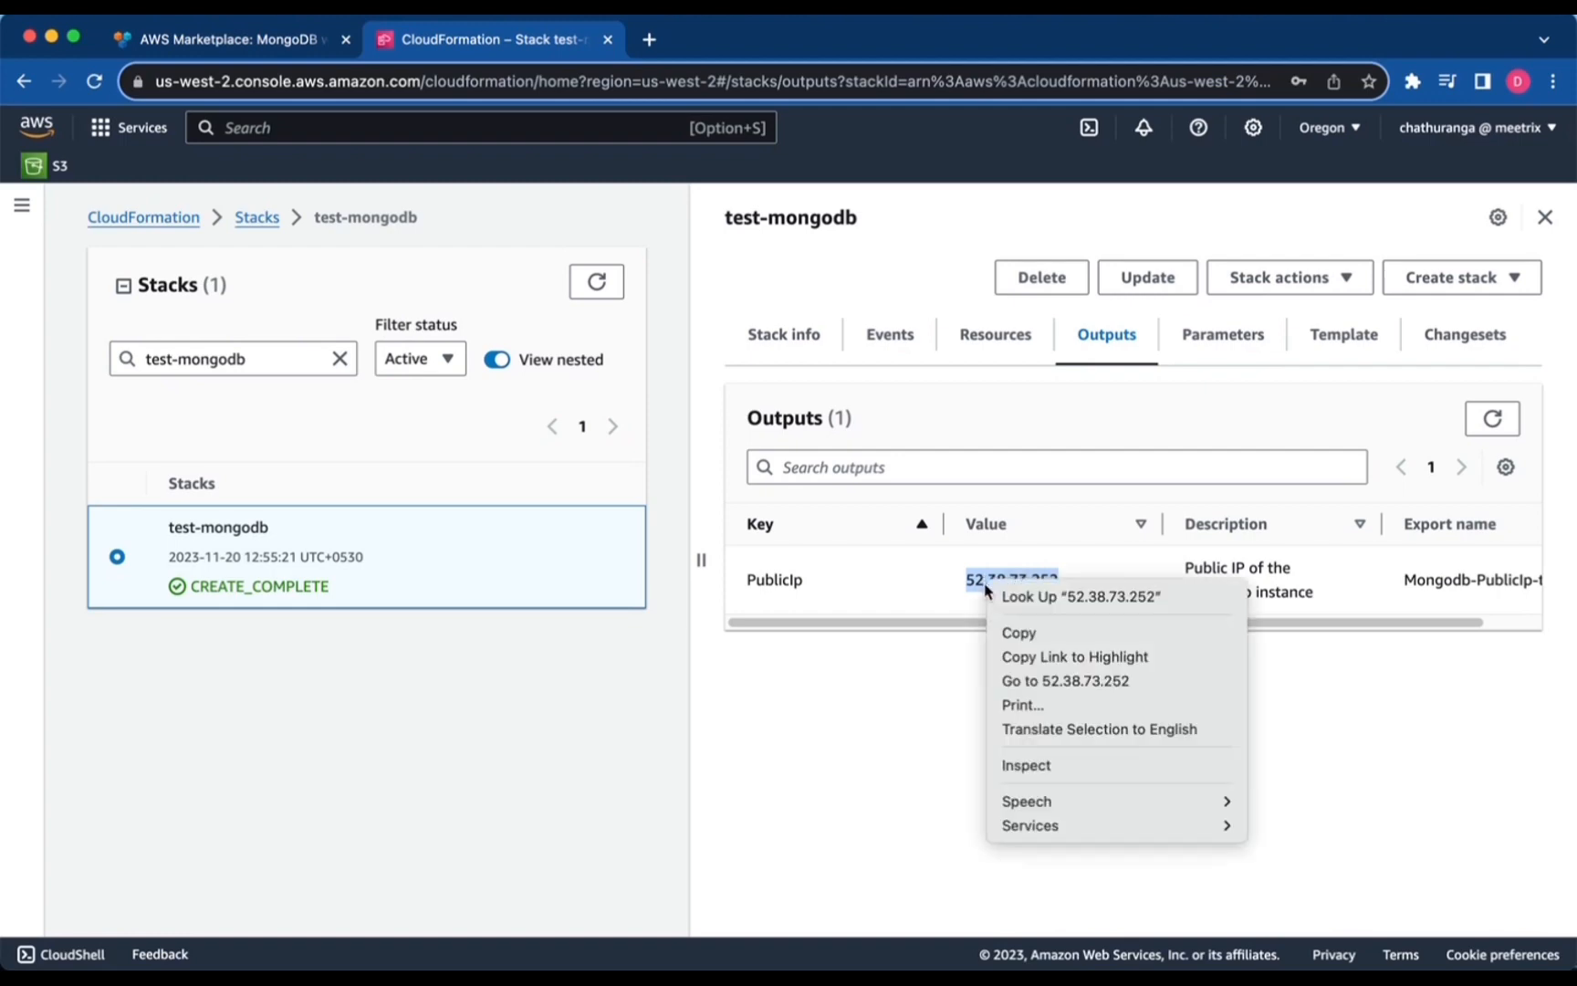
pyautogui.click(1043, 633)
pyautogui.moveTo(261, 940)
pyautogui.click(190, 926)
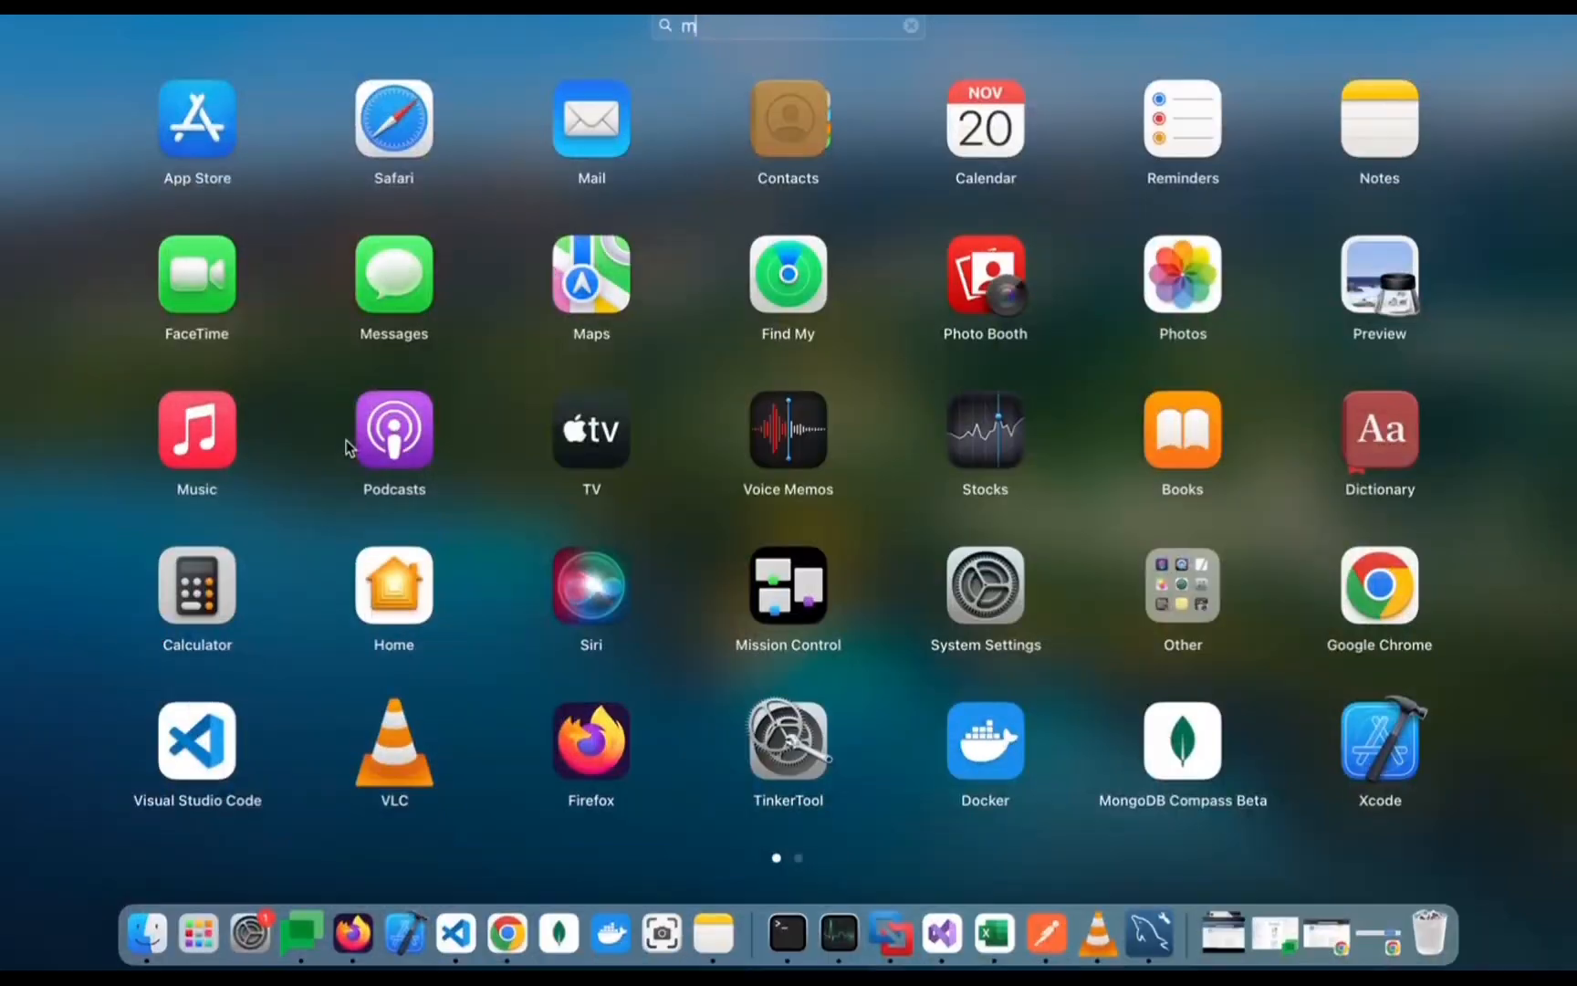
# Search Launchpad for 'mongo' and launch MongoDB Compass Beta.
pyautogui.write('mongo')
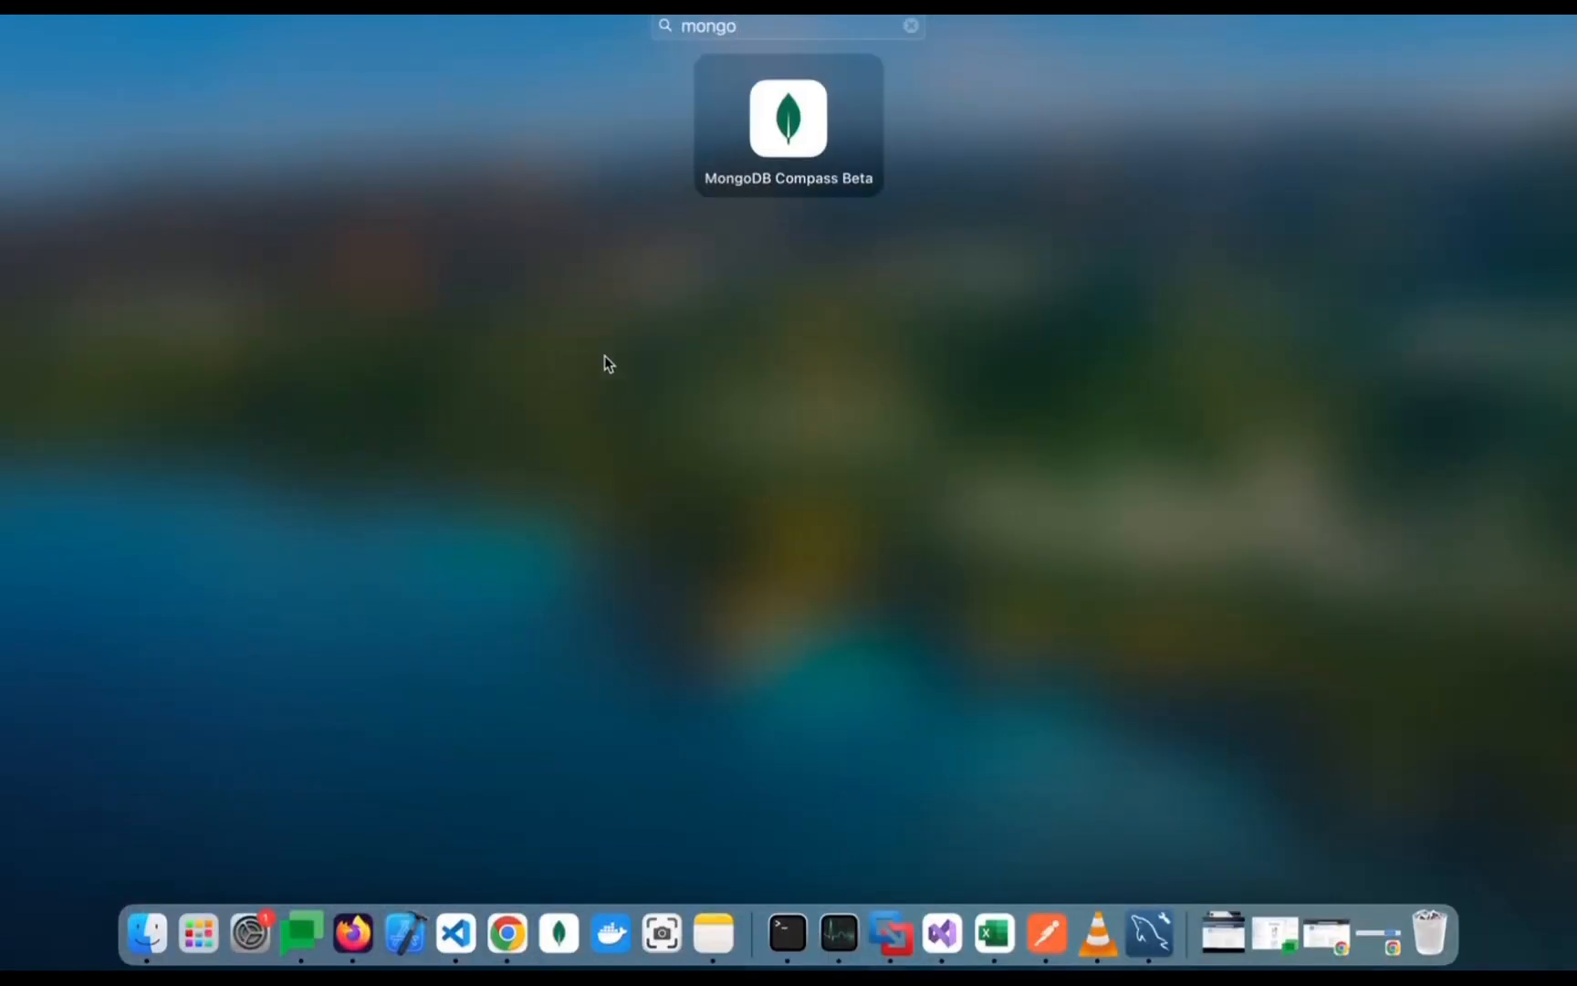
pyautogui.click(827, 111)
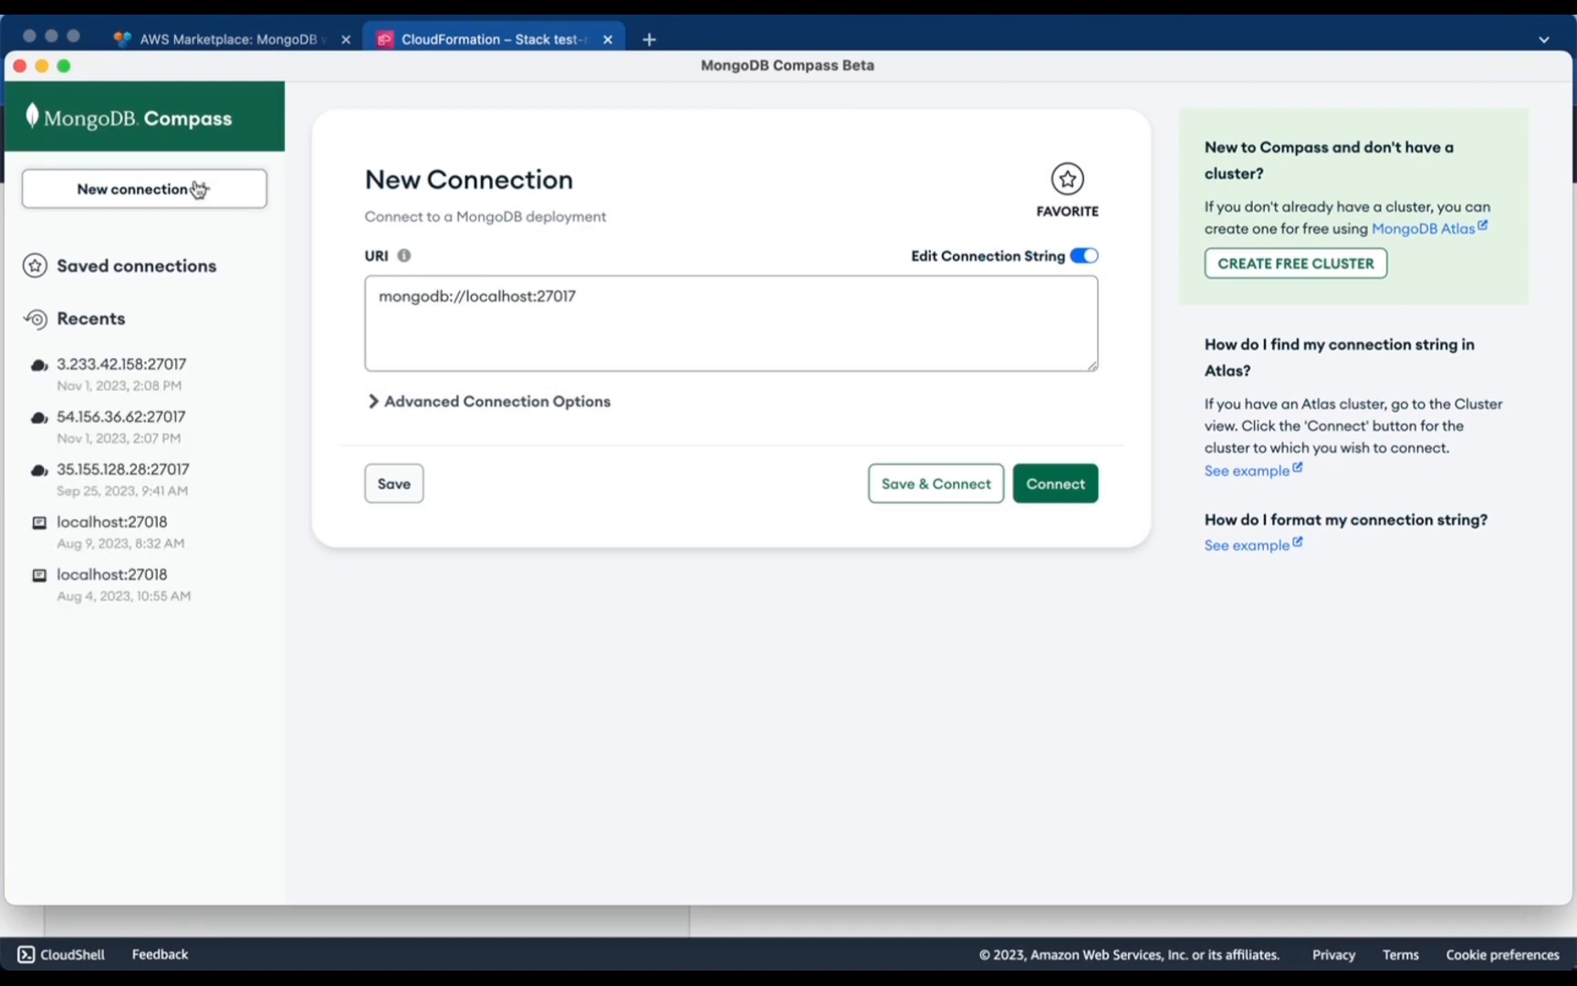
# Replace localhost in the connection URI with the pasted IP 52.38.73.252.
pyautogui.click(570, 301)
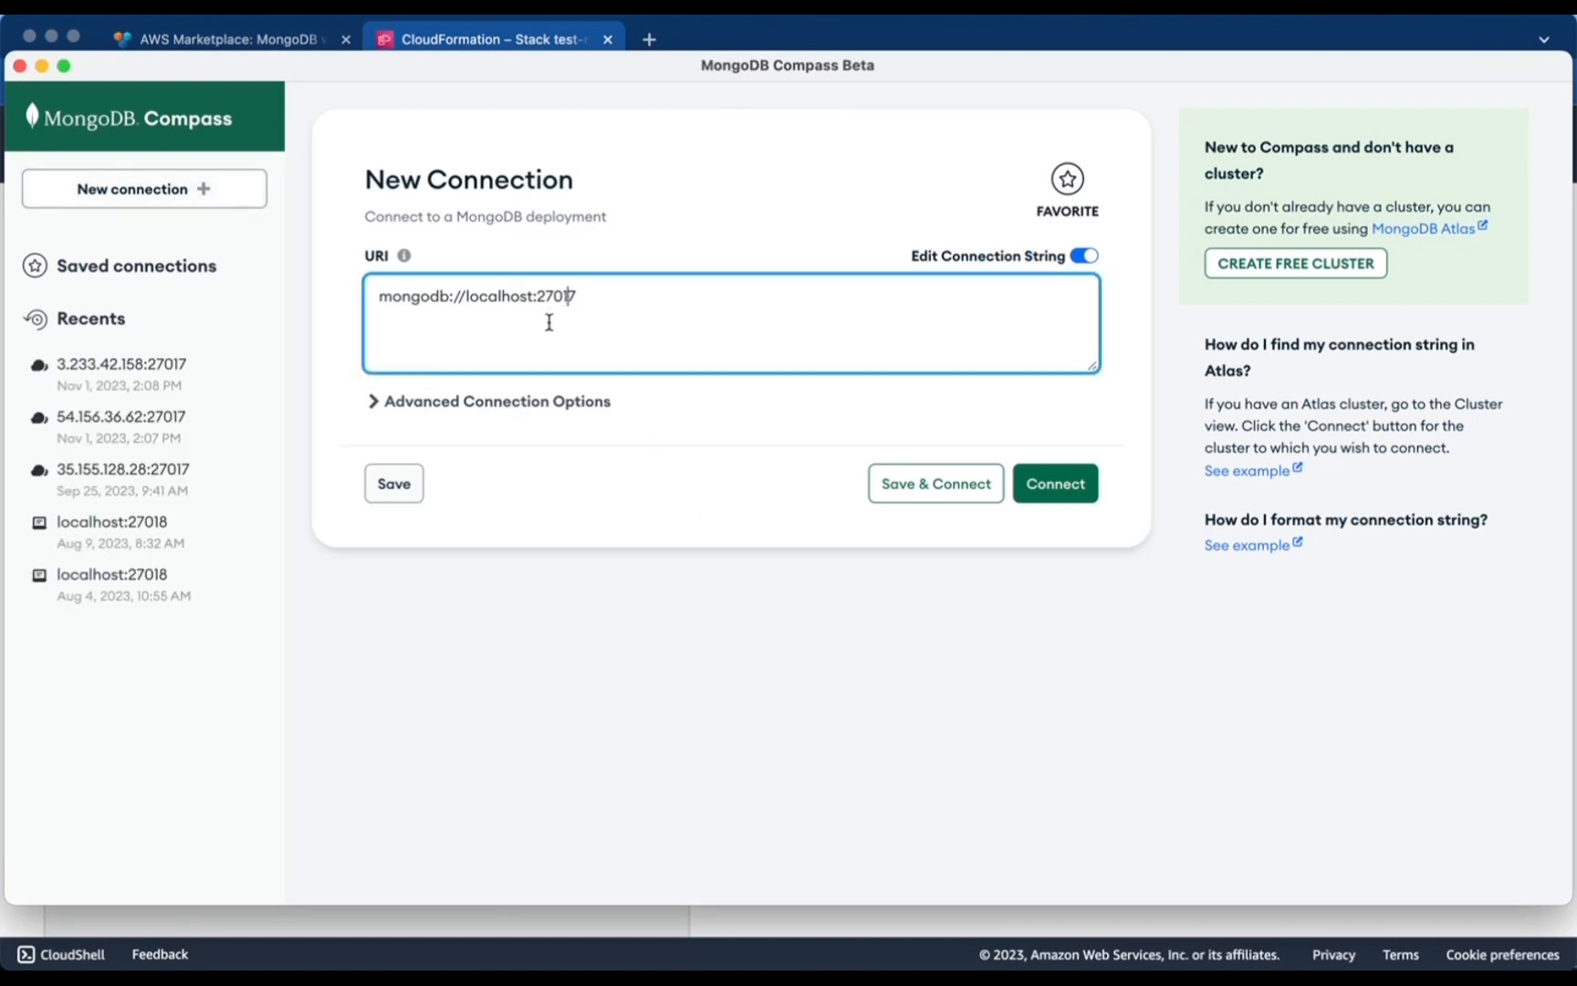
pyautogui.moveTo(533, 299); pyautogui.dragTo(469, 347)
pyautogui.press('BackSpace')
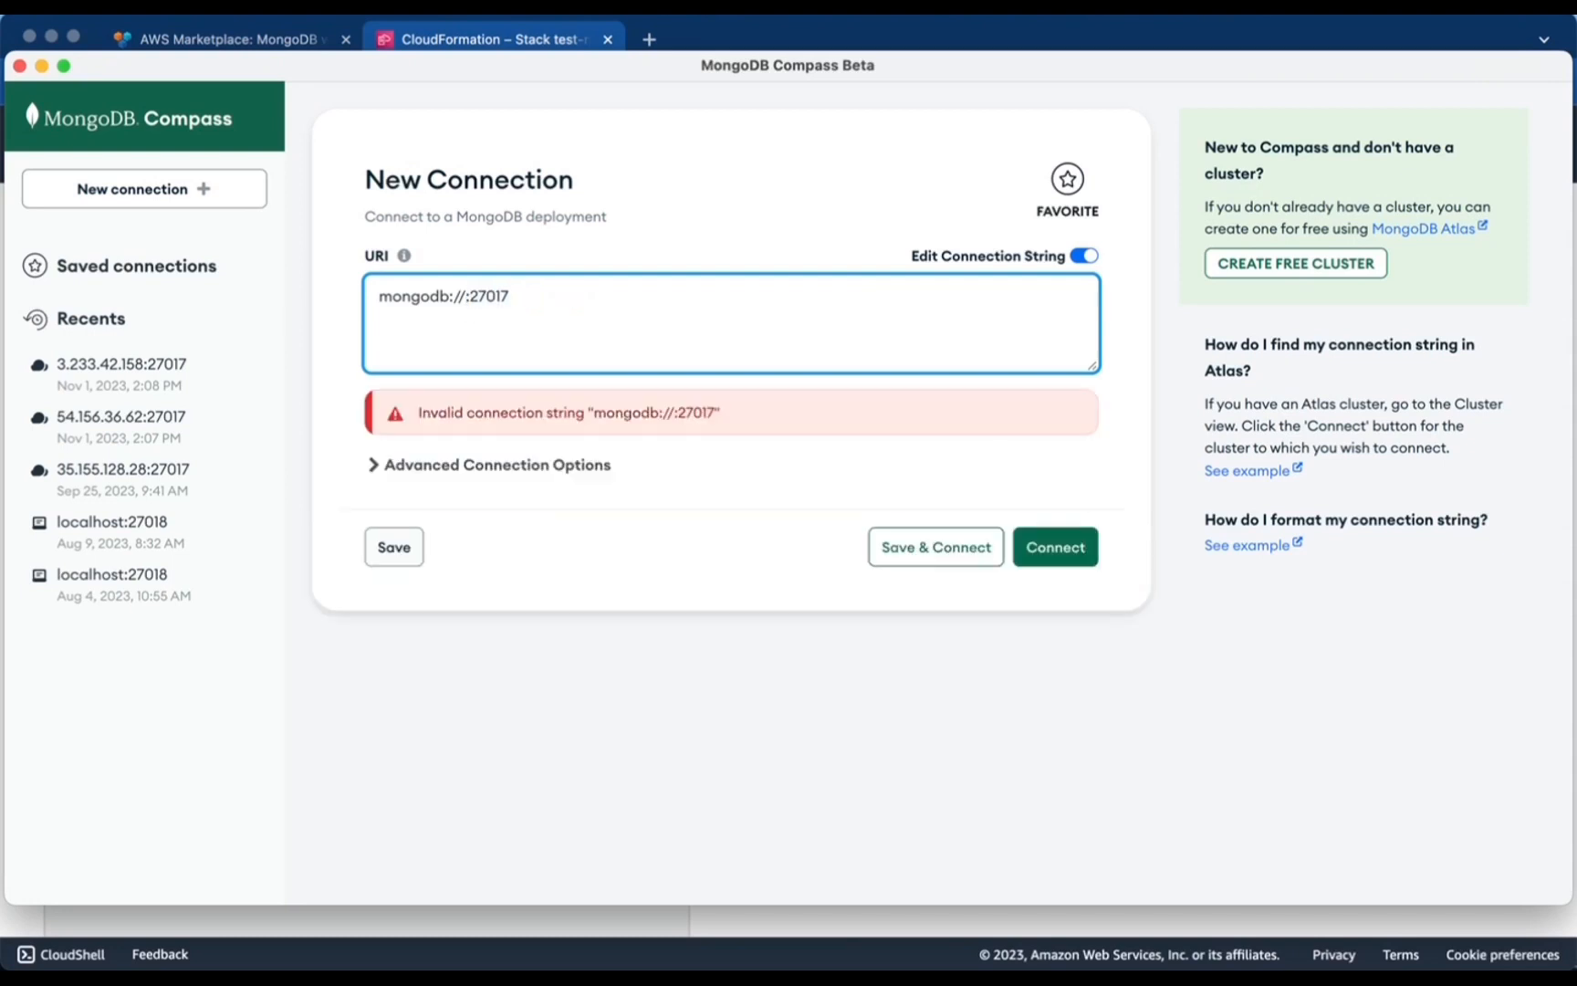
pyautogui.press('super+v')
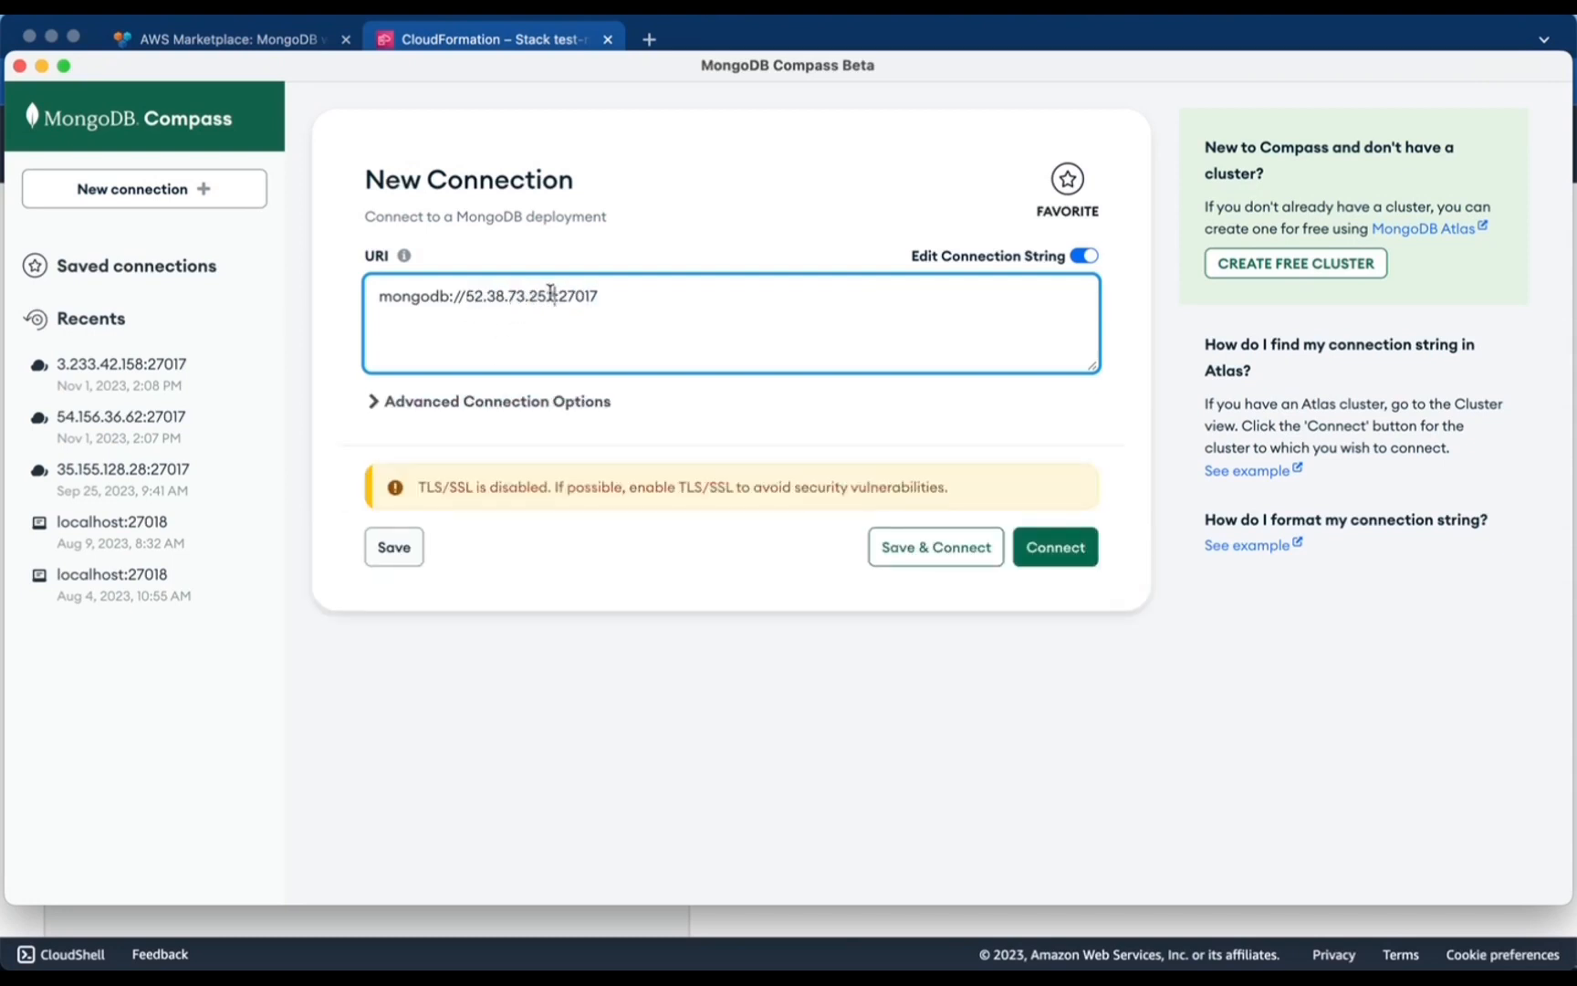
pyautogui.moveTo(553, 297); pyautogui.dragTo(466, 297)
# Use Username/Password authentication as user mongodb with its password, Default mechanism, and connect.
pyautogui.click(376, 403)
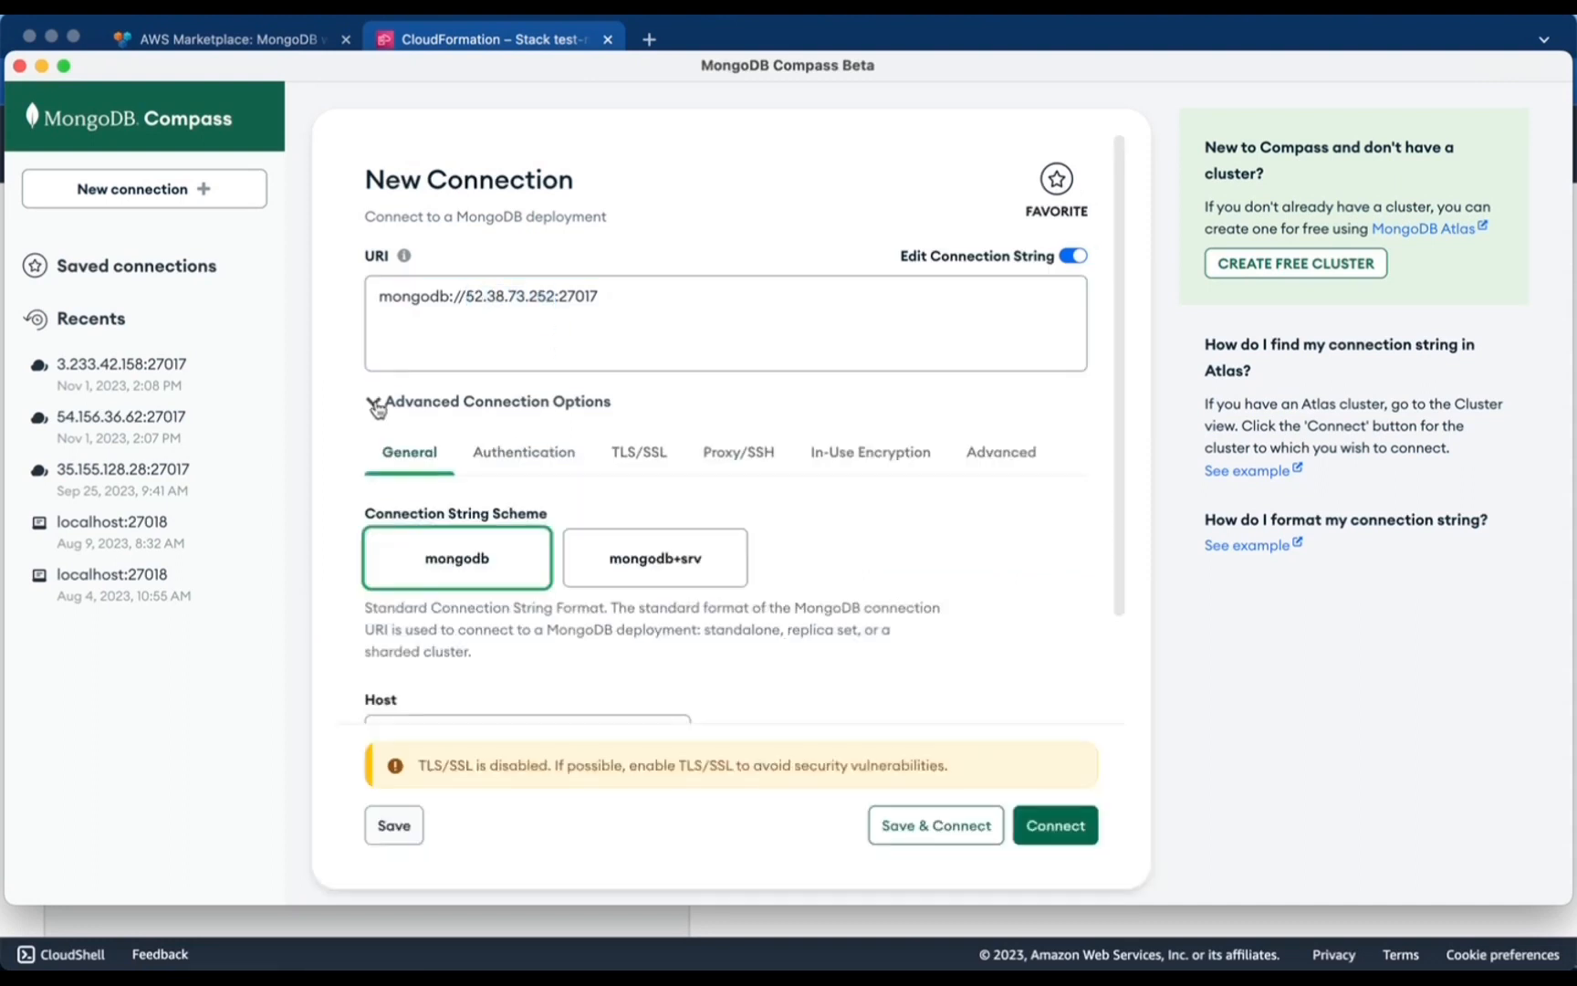
pyautogui.click(525, 453)
pyautogui.click(535, 551)
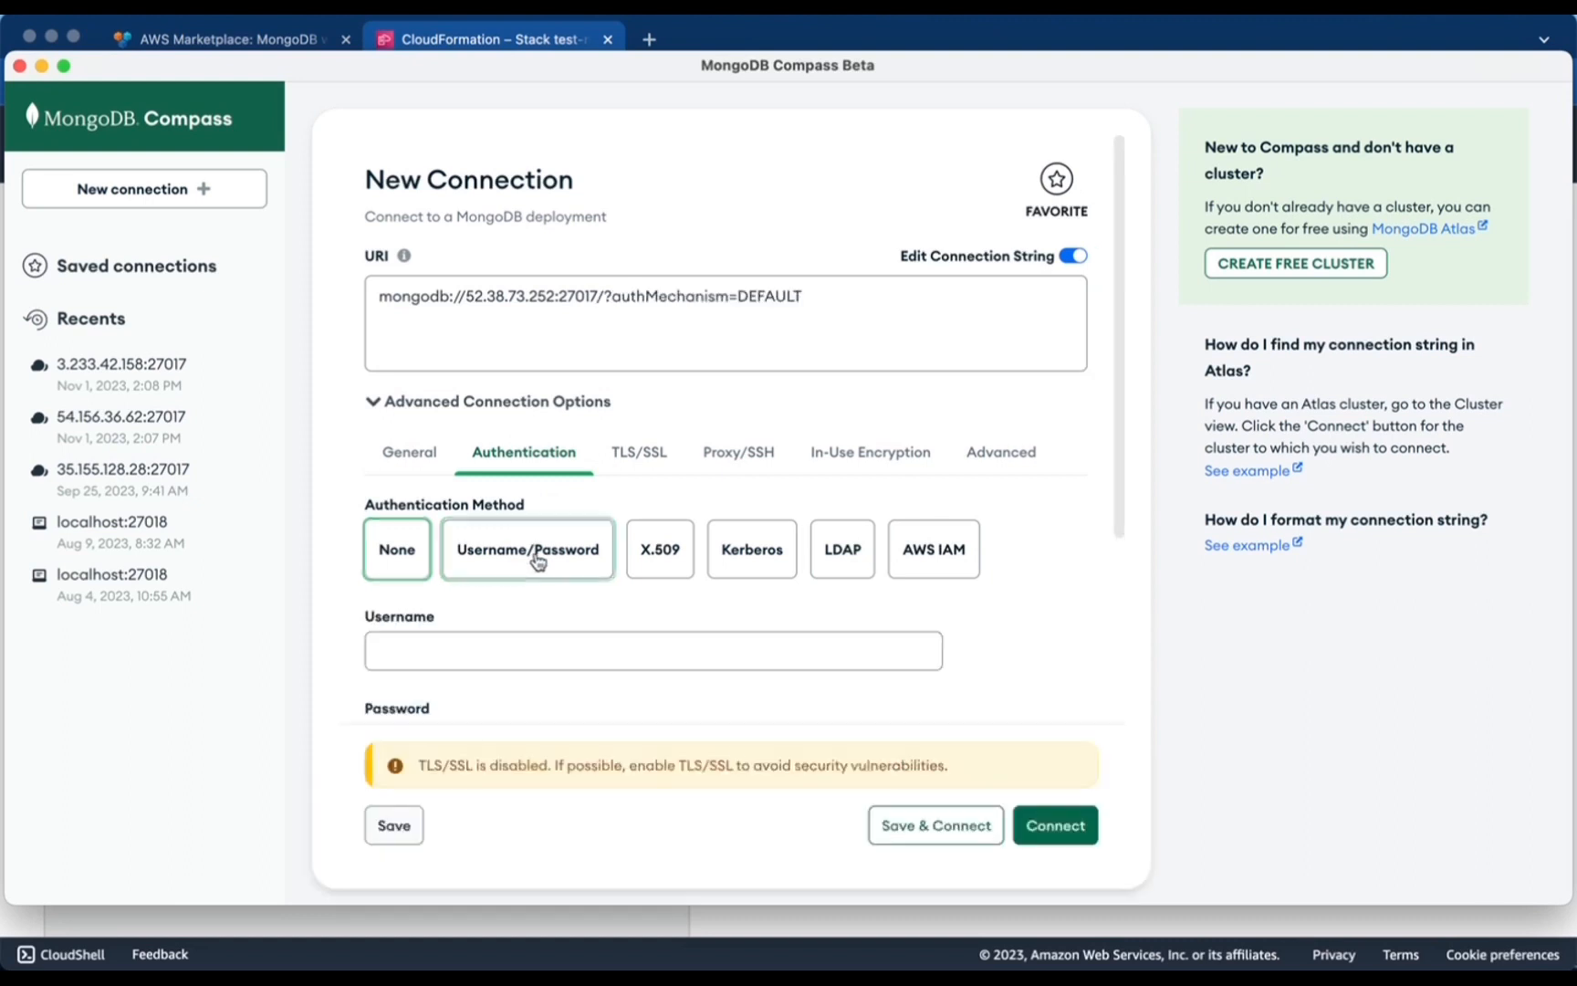
pyautogui.scroll(-3, 522, 548)
pyautogui.click(468, 485)
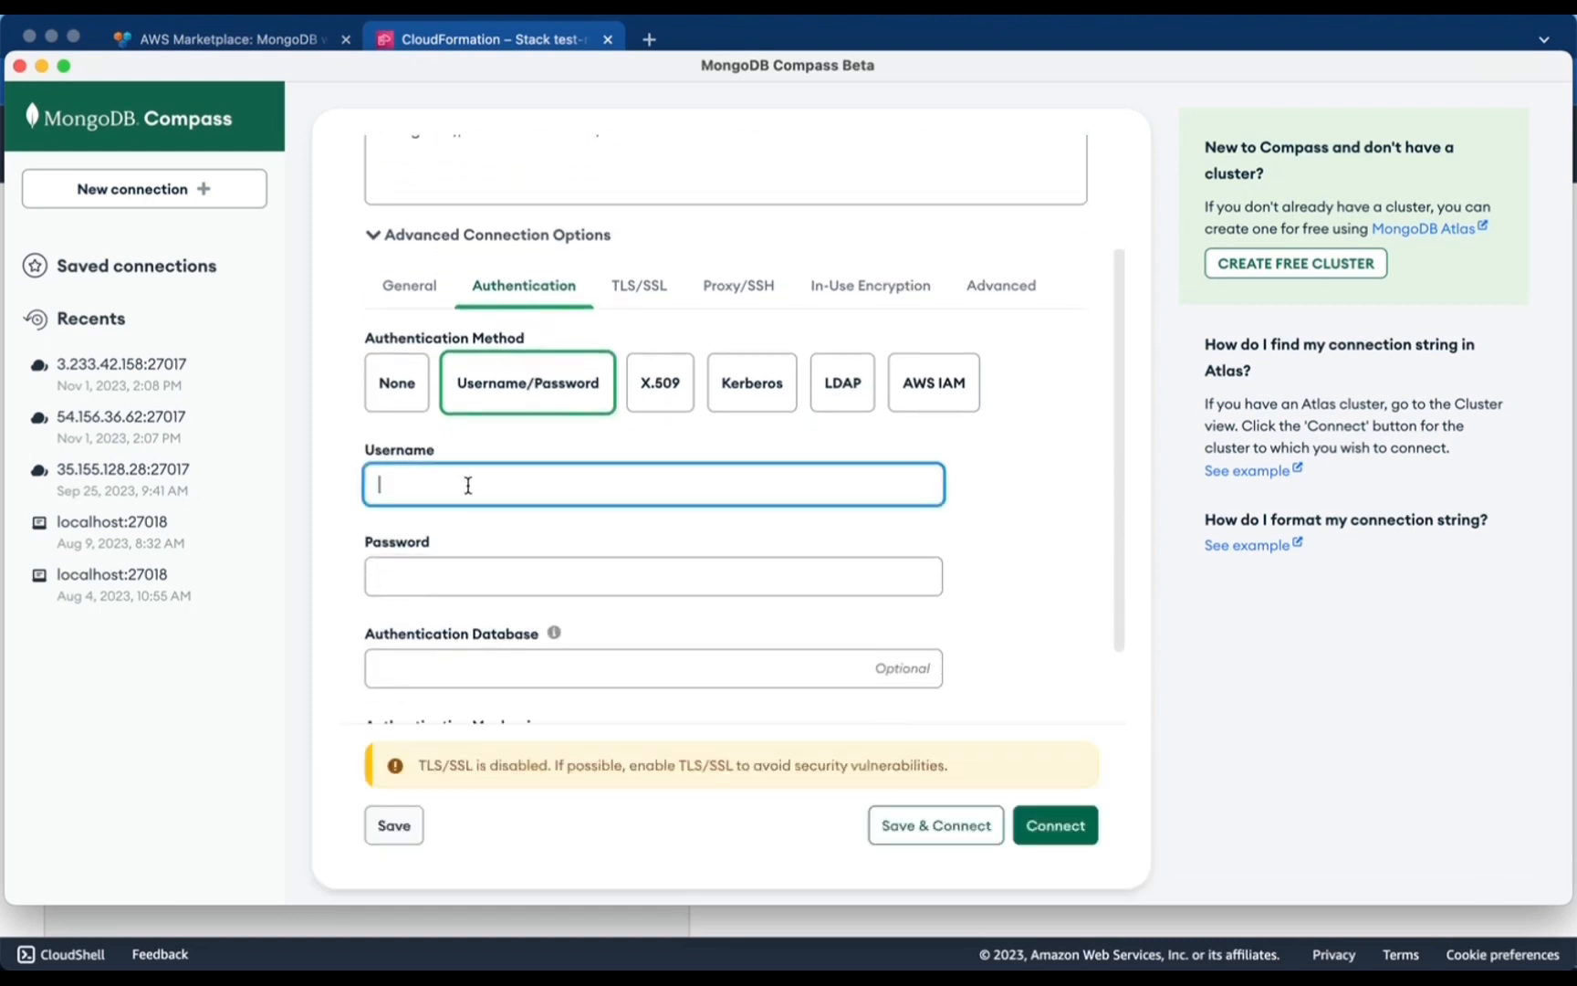
pyautogui.write('mongodb')
pyautogui.click(444, 567)
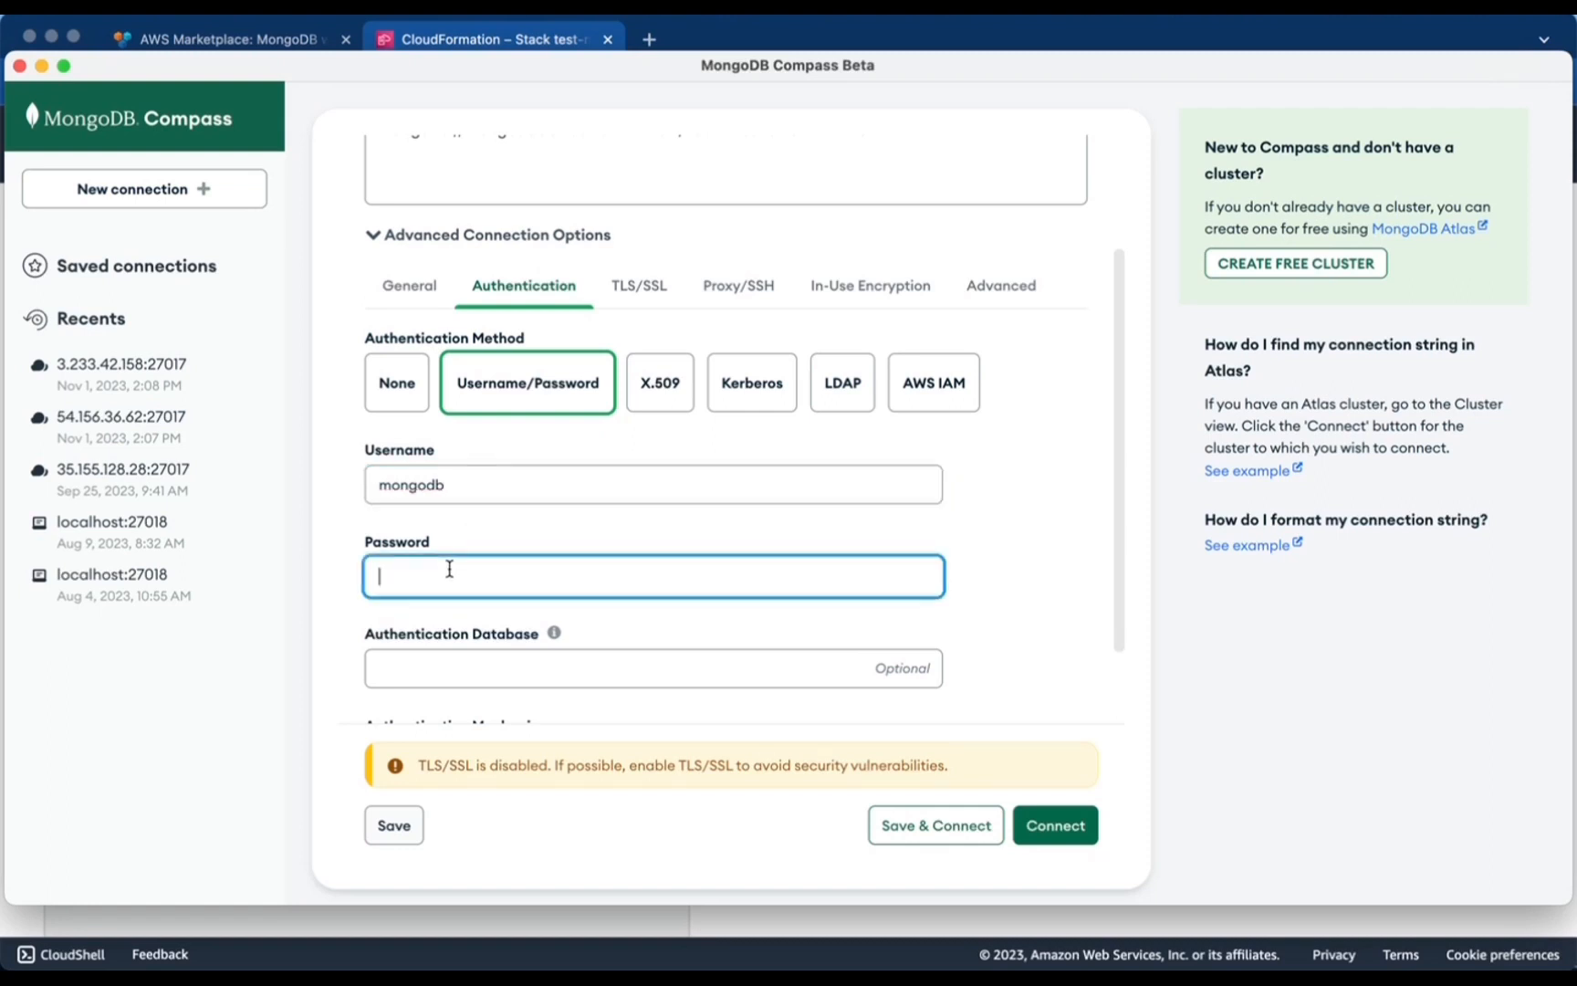
pyautogui.write('i')
pyautogui.scroll(-2, 461, 571)
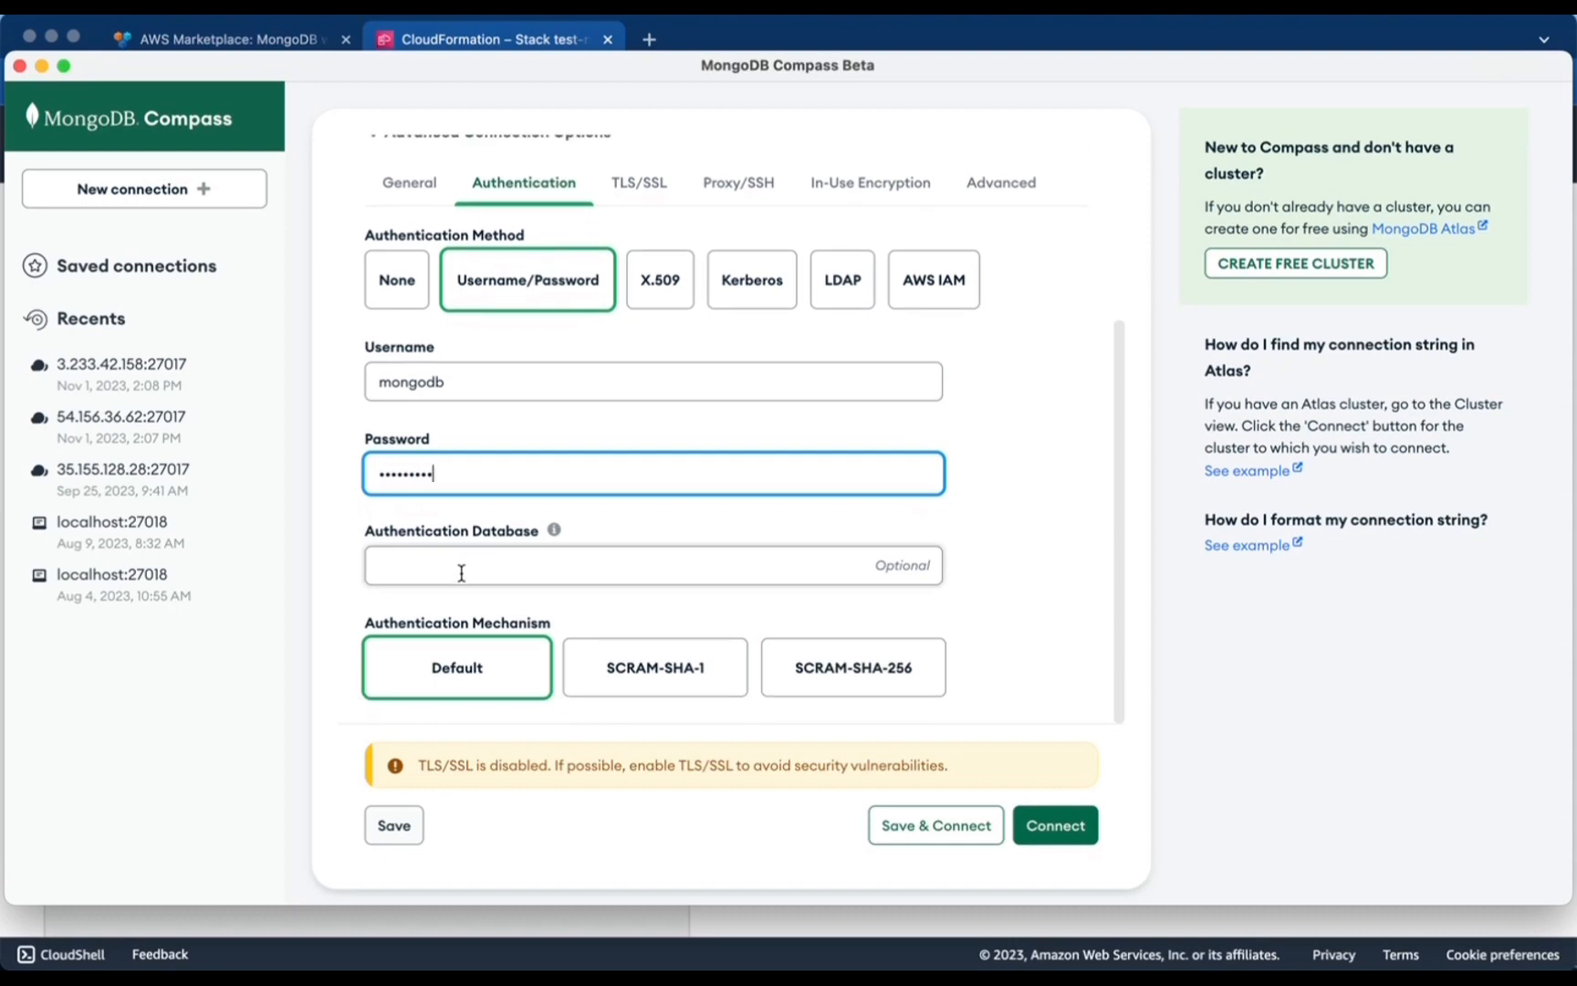
pyautogui.click(452, 673)
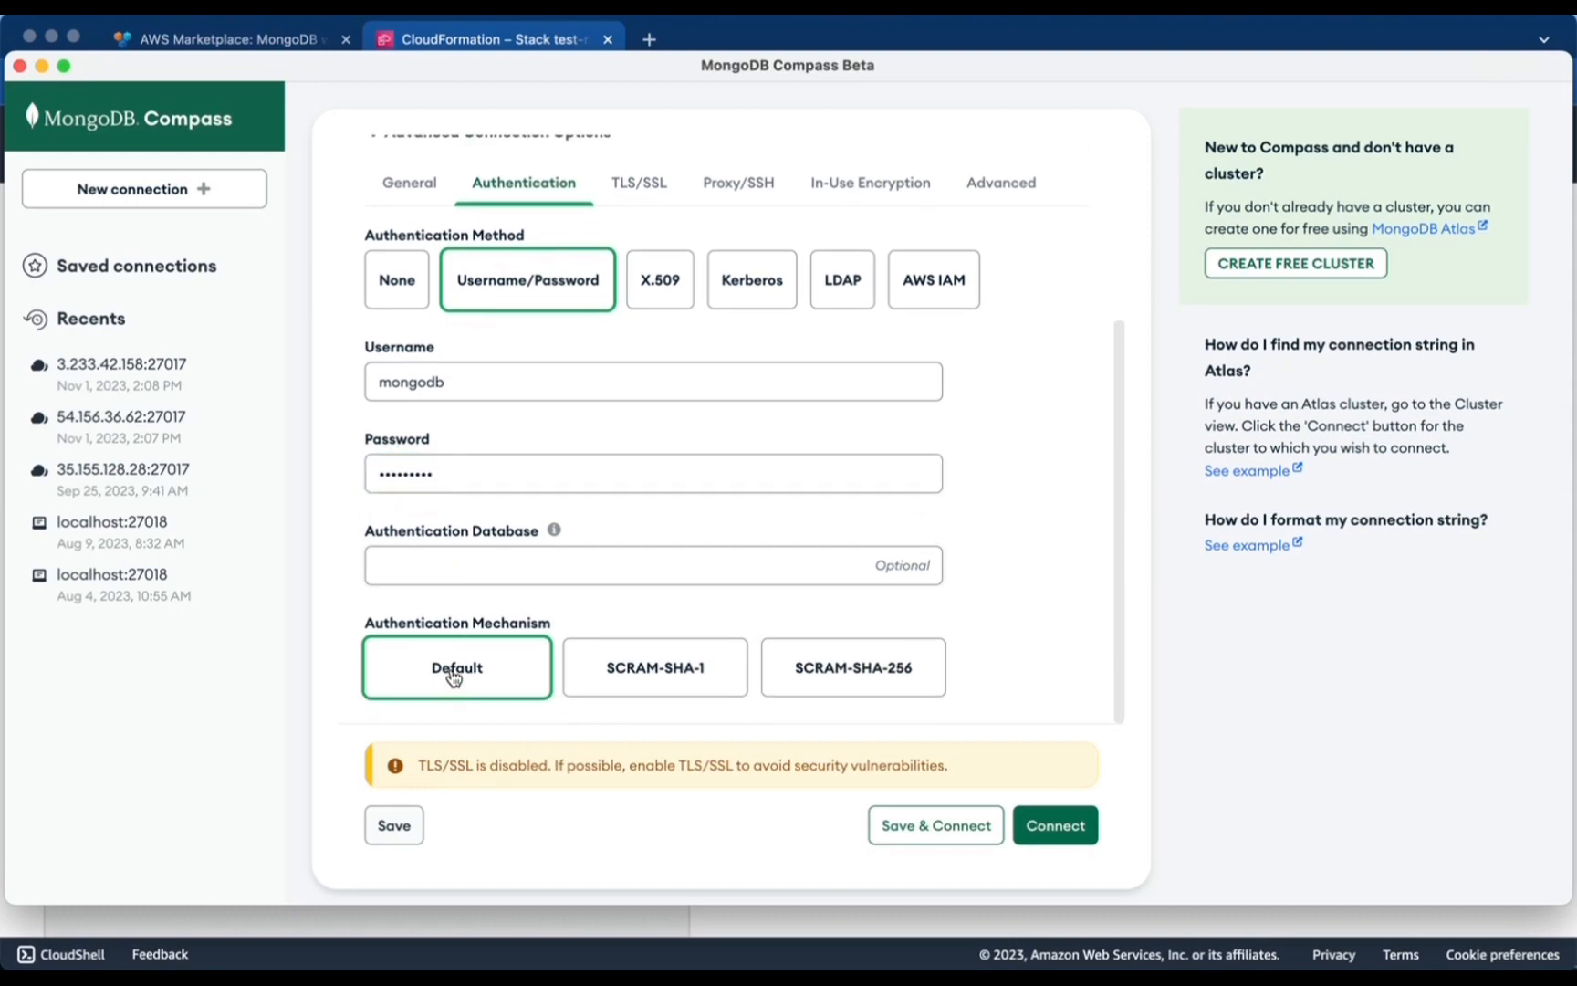
pyautogui.click(1054, 838)
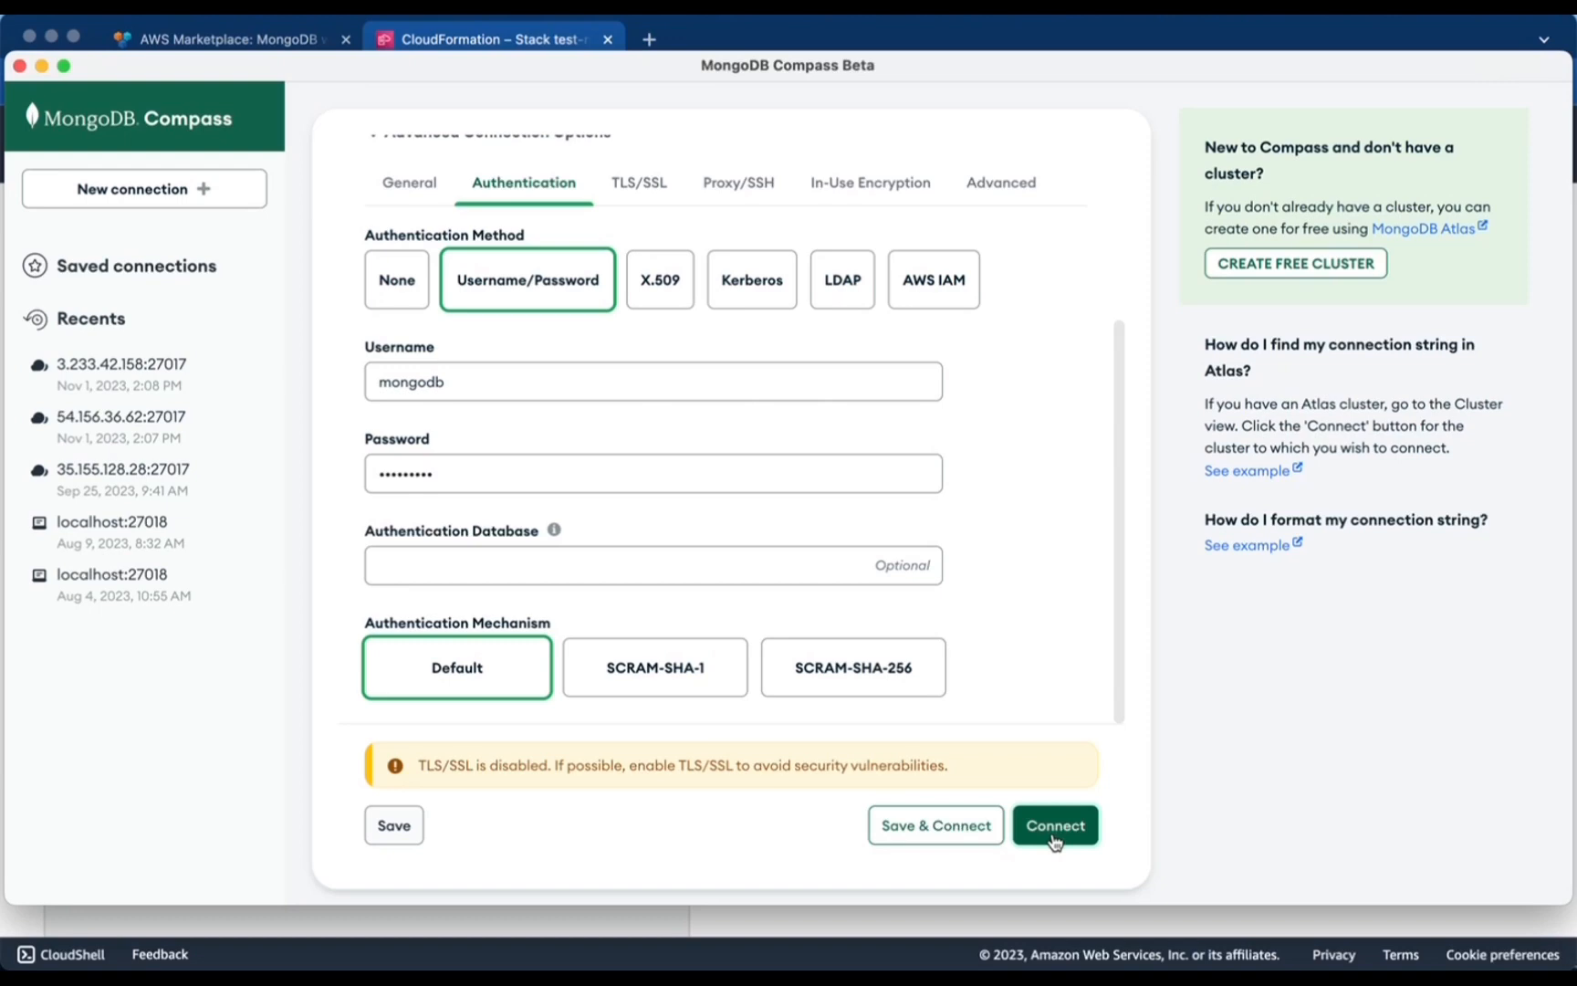